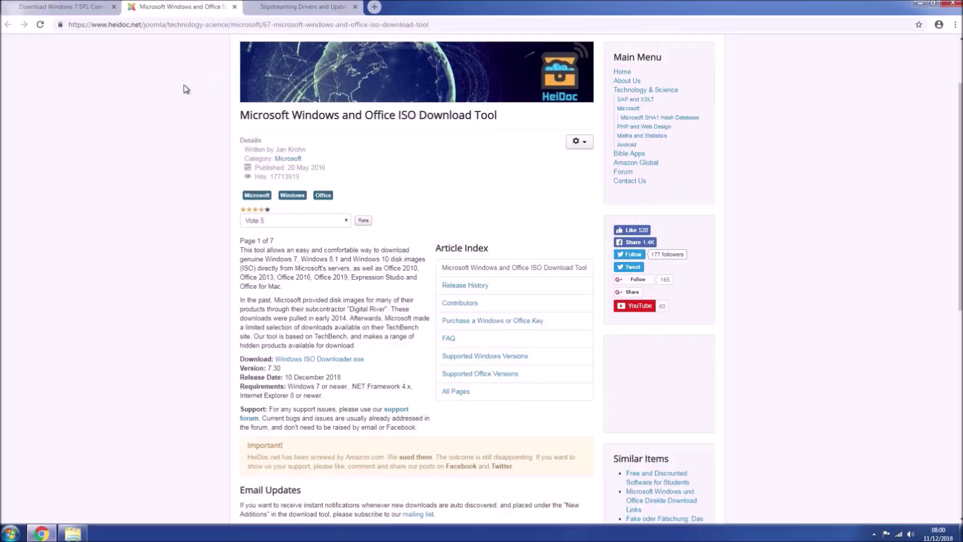
# Step: Scroll down the HeiDoc.net Microsoft Windows and Office ISO Download Tool article
pyautogui.scroll(-2, 184, 85)
# Step: Download Windows ISO Downloader.exe, run it from Downloads, and dismiss the sponsor message
pyautogui.click(294, 296)
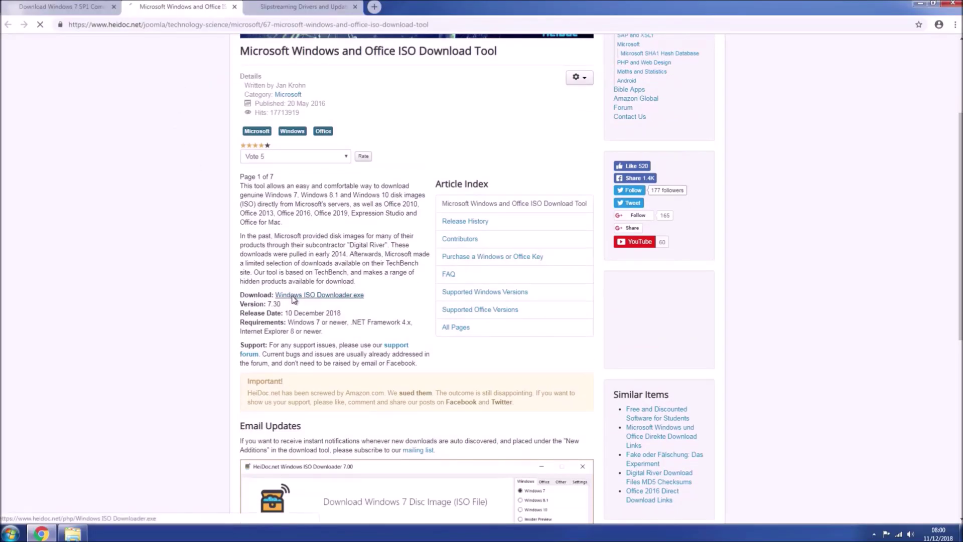
pyautogui.click(80, 534)
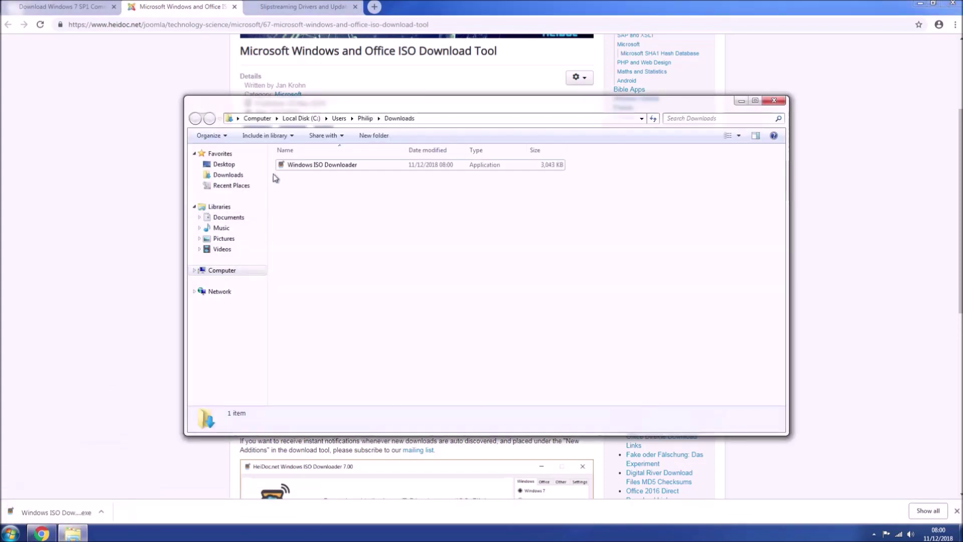
pyautogui.doubleClick(296, 166)
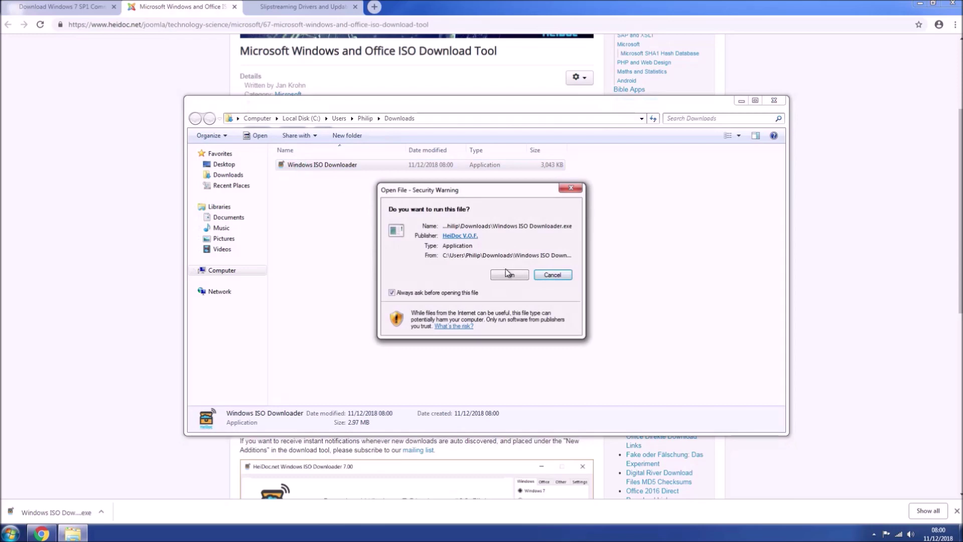
pyautogui.click(509, 275)
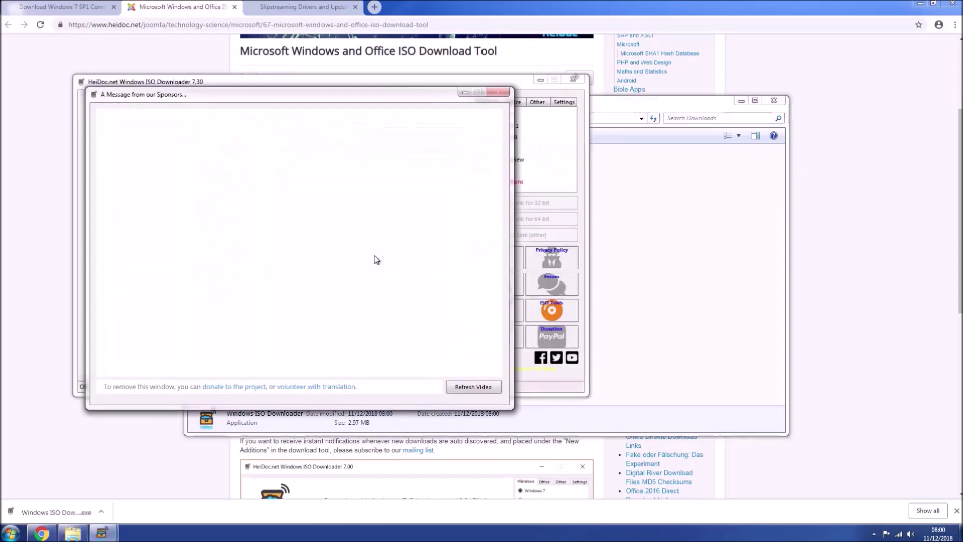
pyautogui.click(506, 86)
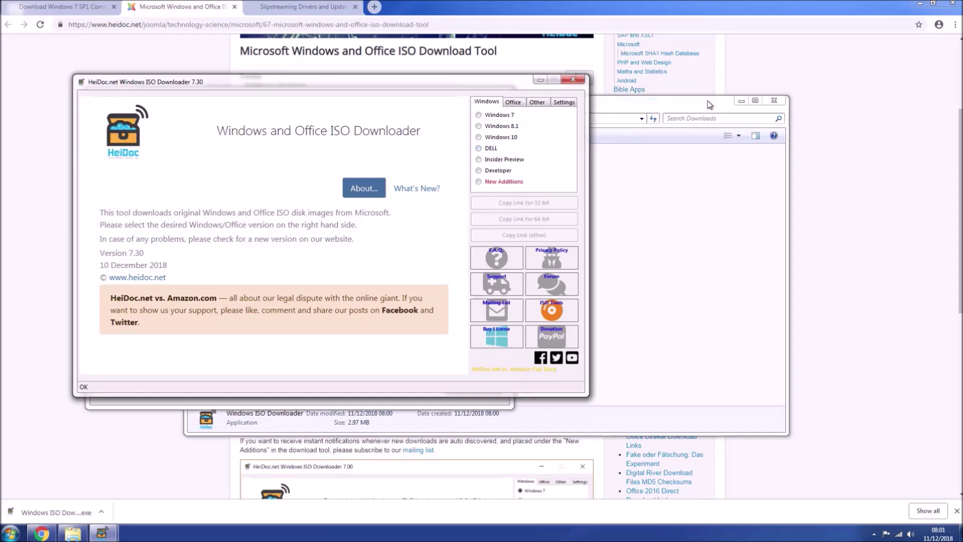
pyautogui.click(921, 4)
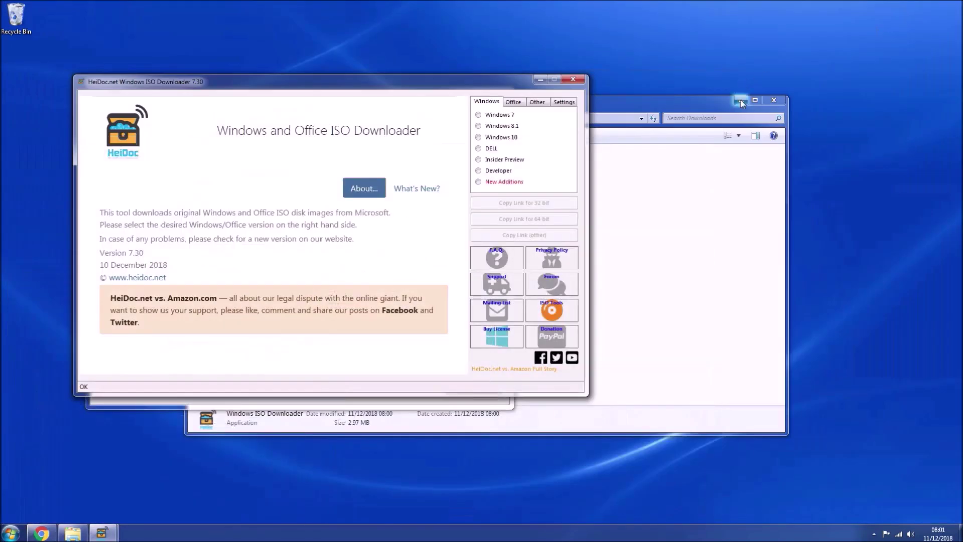
# Step: Select Windows 7 as the product and confirm the Windows 7 Professional SP1 edition
pyautogui.click(741, 101)
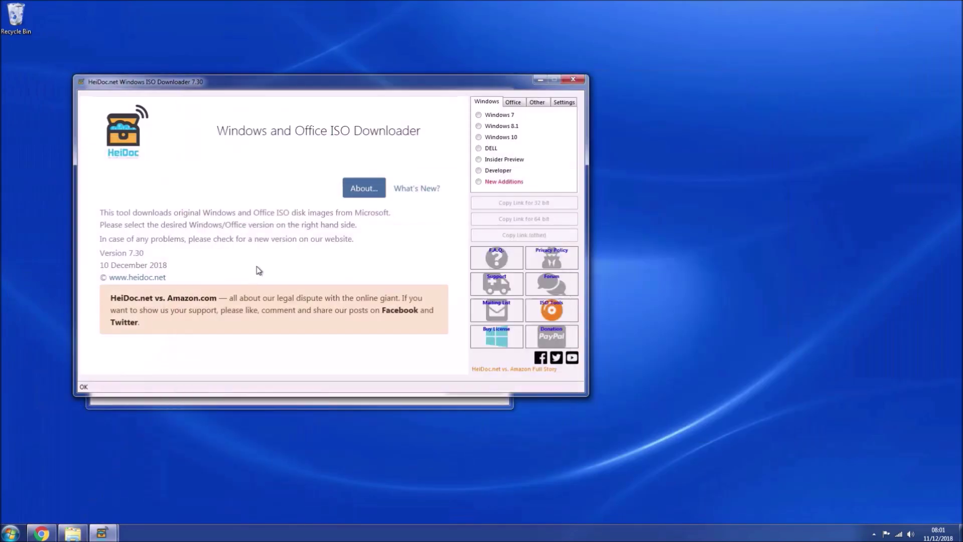
pyautogui.click(506, 114)
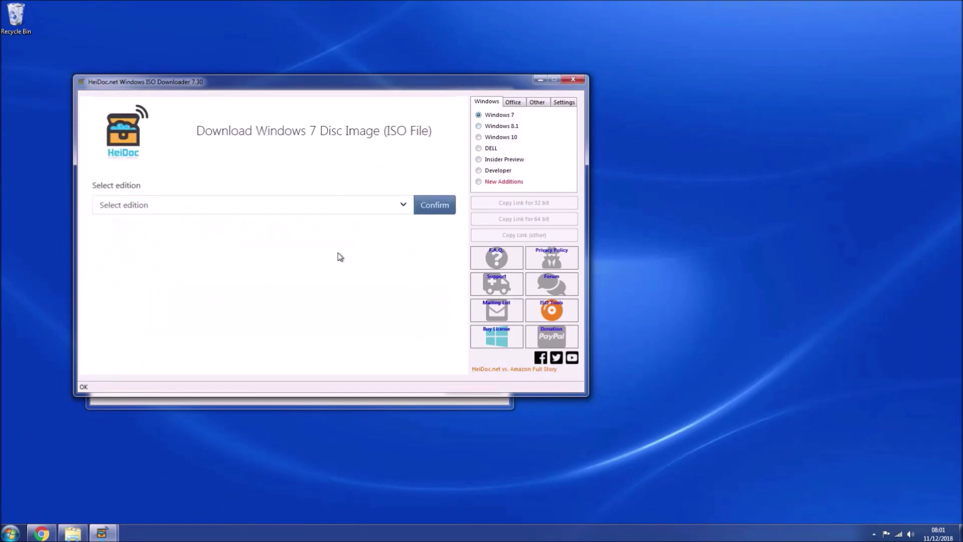
pyautogui.click(348, 206)
pyautogui.click(206, 265)
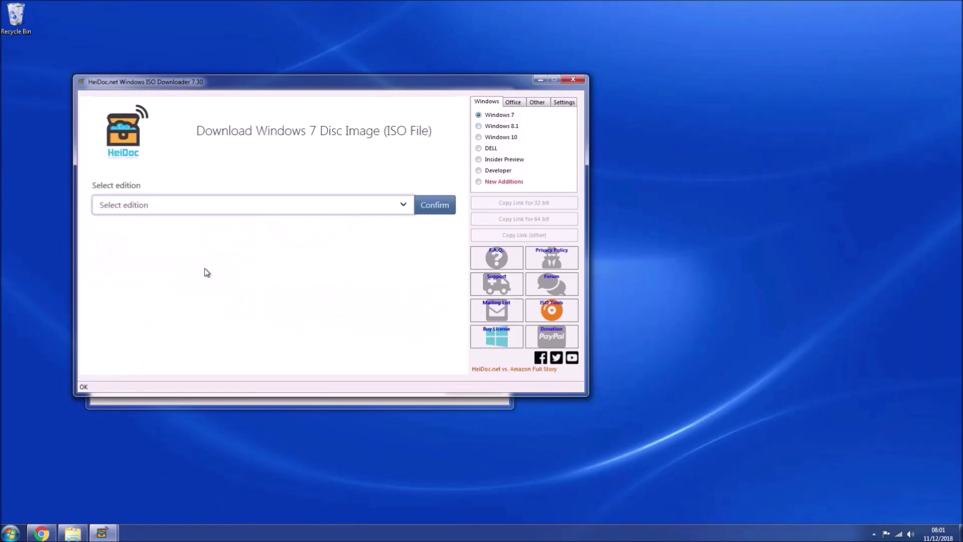
pyautogui.click(427, 211)
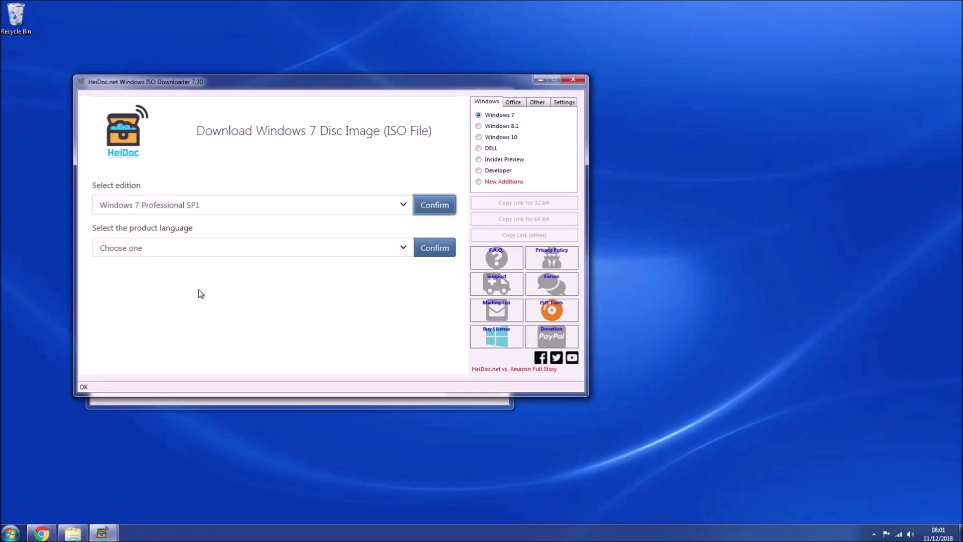
# Step: Confirm English, US, copy the 64-bit download link, and return to Chrome in a new tab
pyautogui.click(206, 254)
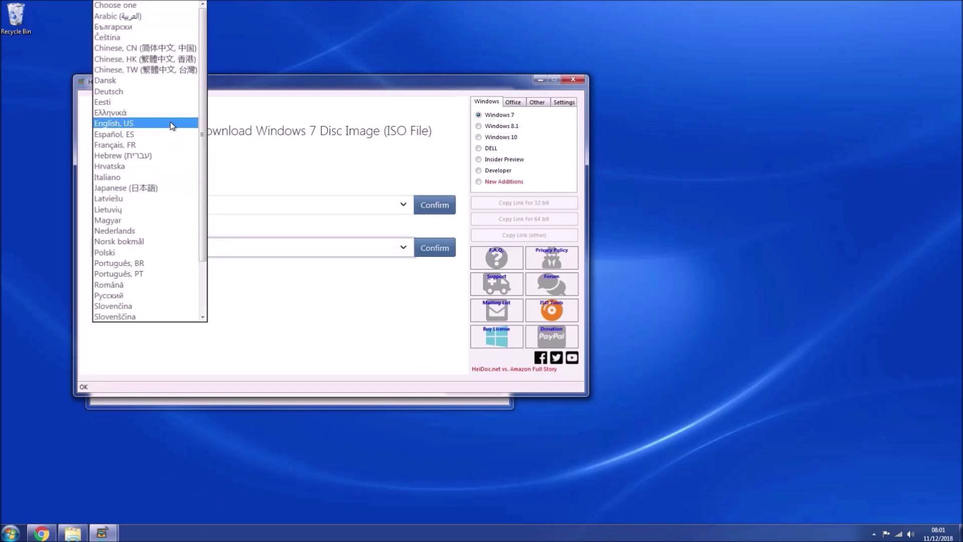
pyautogui.click(174, 125)
pyautogui.click(442, 251)
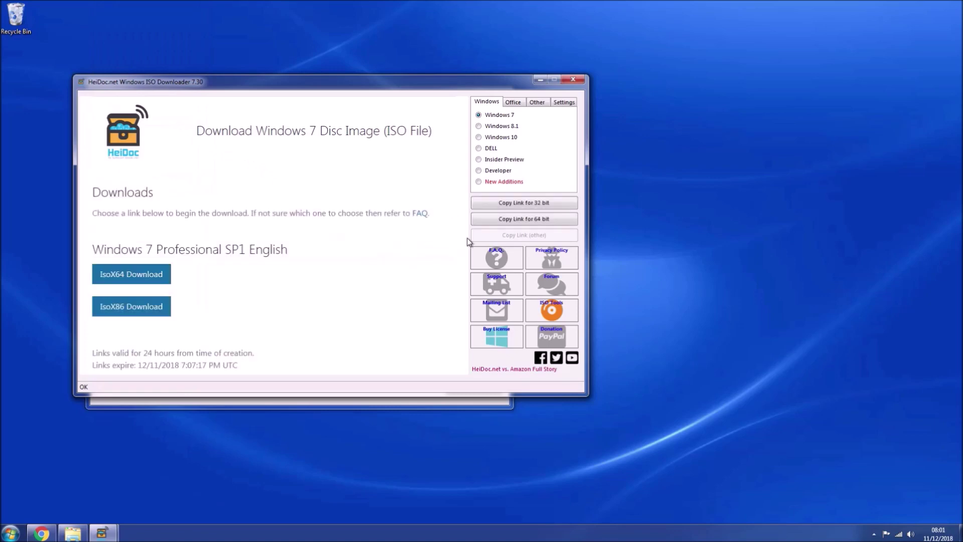
pyautogui.click(492, 222)
pyautogui.click(531, 300)
pyautogui.click(42, 532)
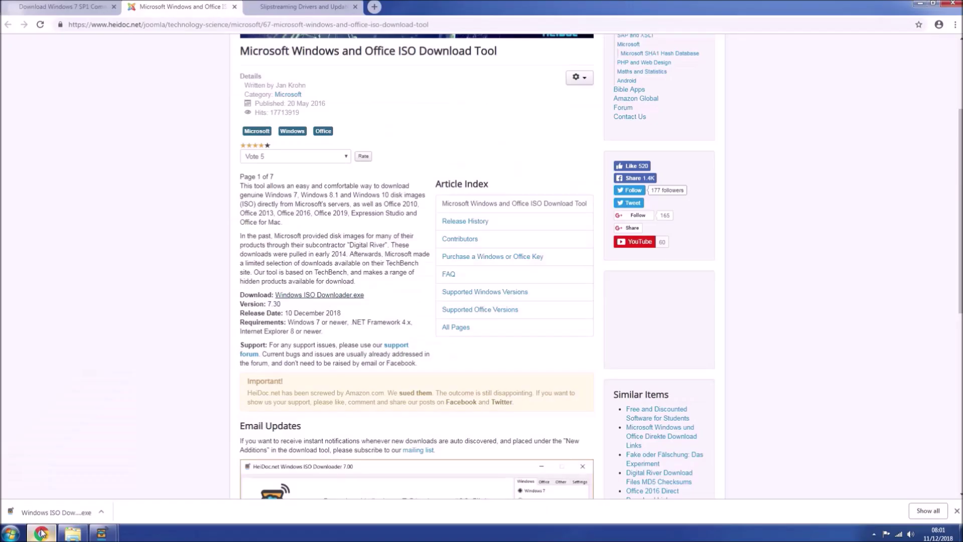
pyautogui.click(374, 7)
# Step: Paste the copied Microsoft link into the address bar to download Win7_Pro_SP1_English_x64.iso
pyautogui.rightClick(380, 29)
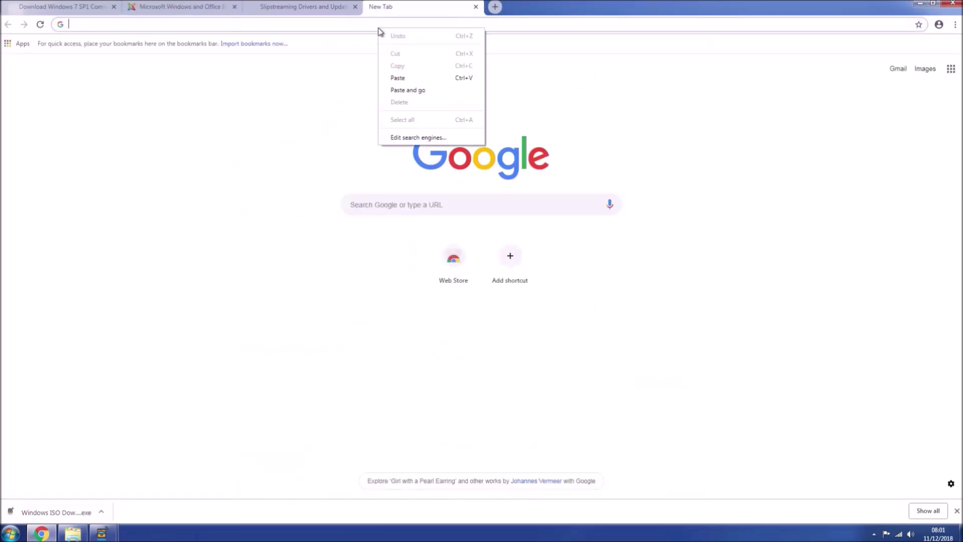
pyautogui.click(401, 78)
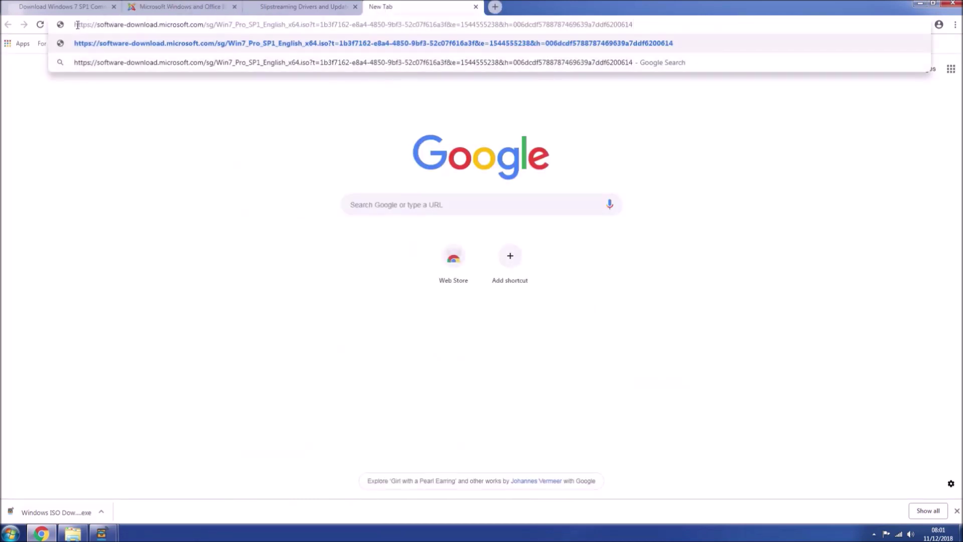
pyautogui.moveTo(75, 25); pyautogui.dragTo(312, 21)
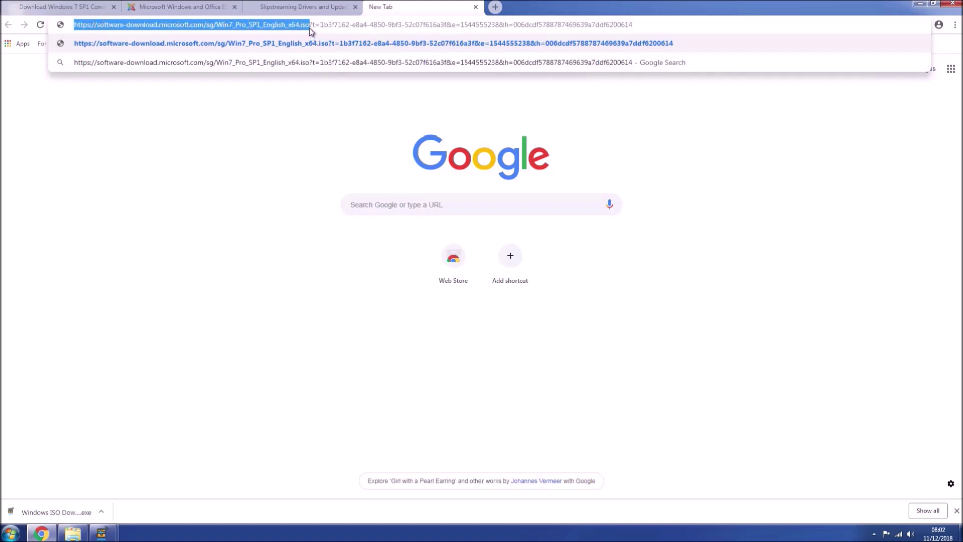
pyautogui.click(309, 28)
pyautogui.hotkey('shift', 'End')
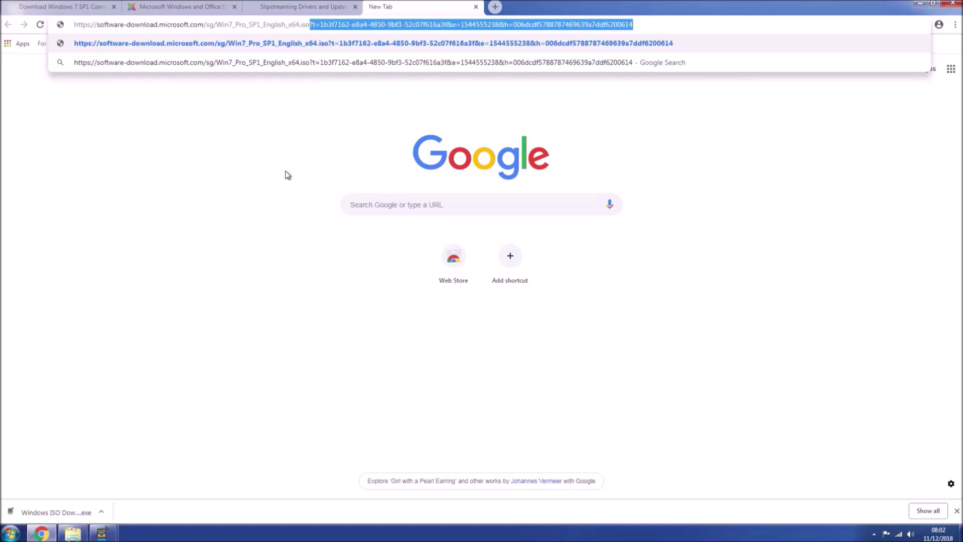
pyautogui.click(287, 175)
pyautogui.click(234, 29)
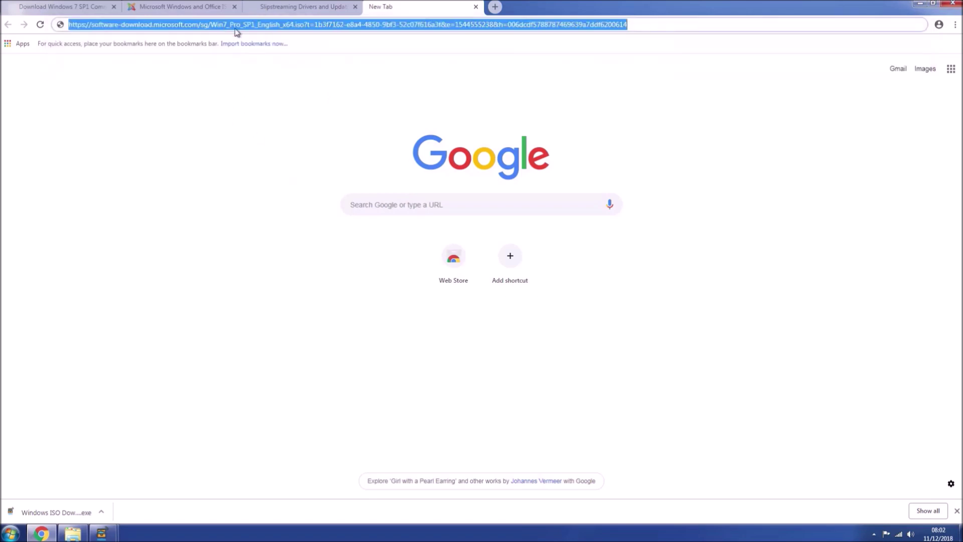
pyautogui.press('Return')
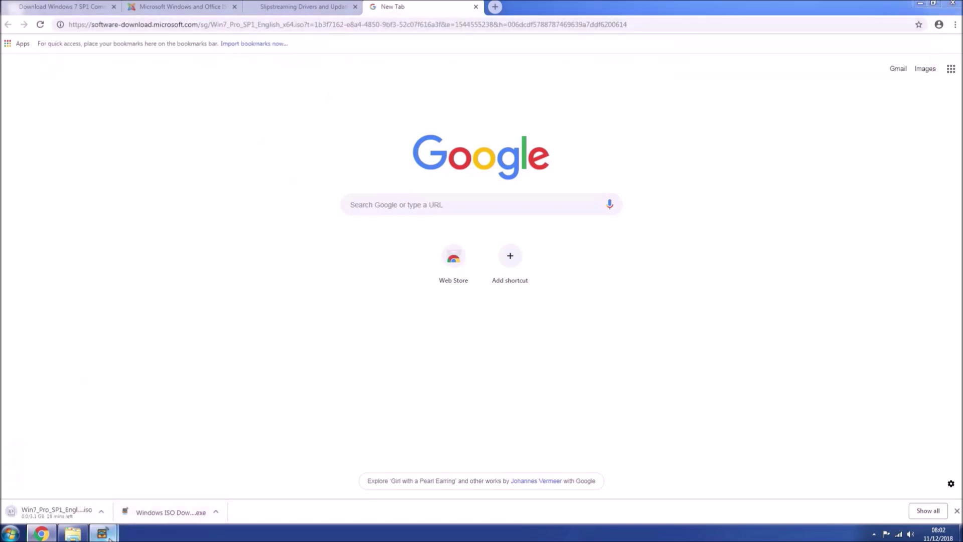
# Step: Switch the ISO Downloader to DELL OEM images and choose the OptiPlex 7040 model
pyautogui.moveTo(110, 538)
pyautogui.click(102, 516)
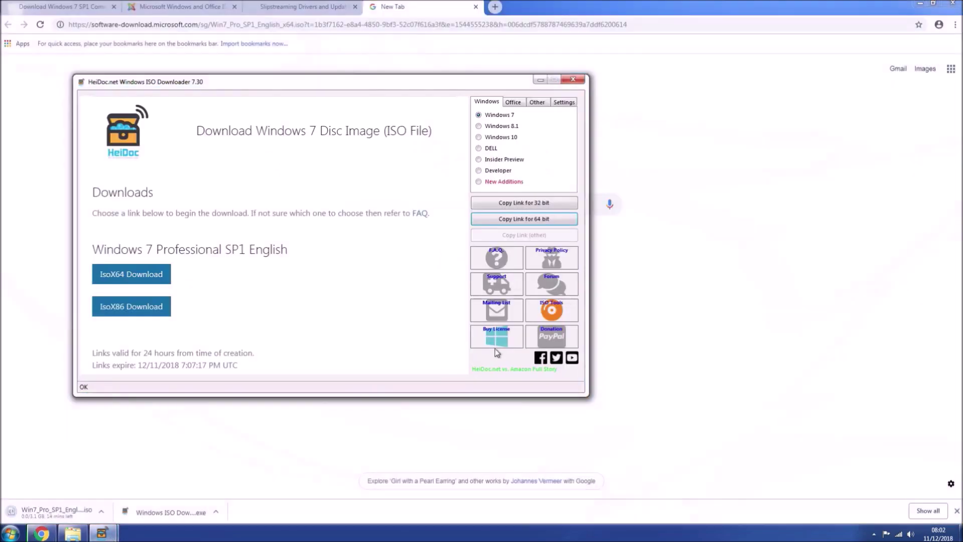
pyautogui.click(485, 148)
pyautogui.click(429, 157)
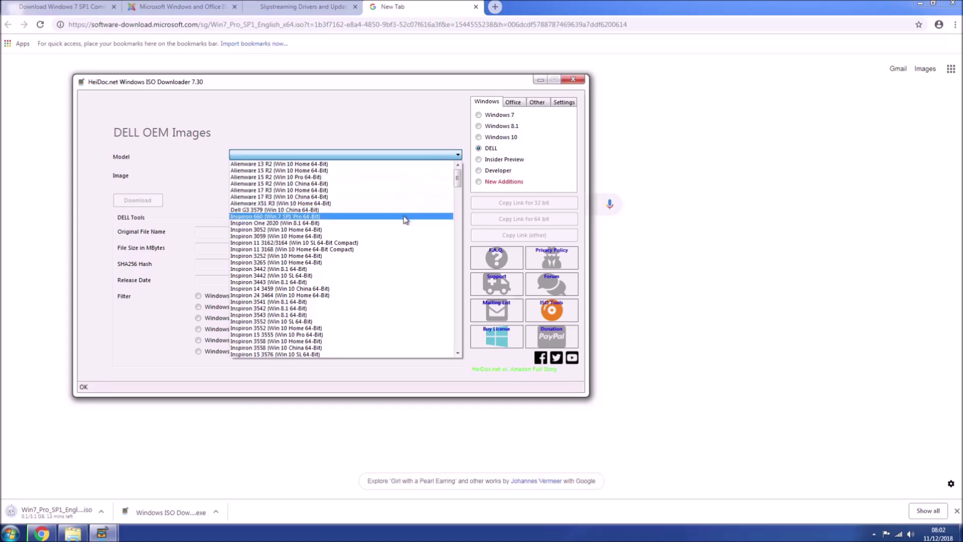
pyautogui.scroll(-6, 405, 219)
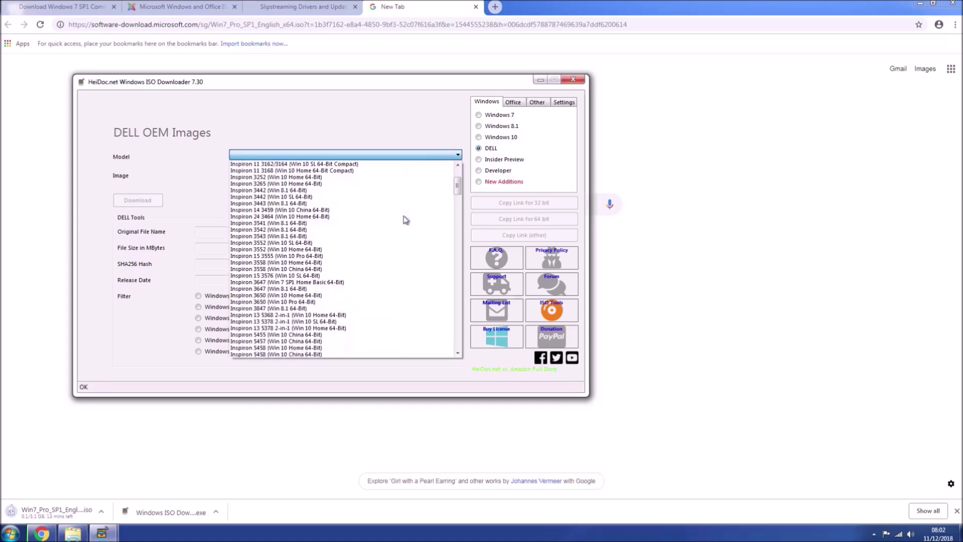
pyautogui.scroll(-10, 405, 219)
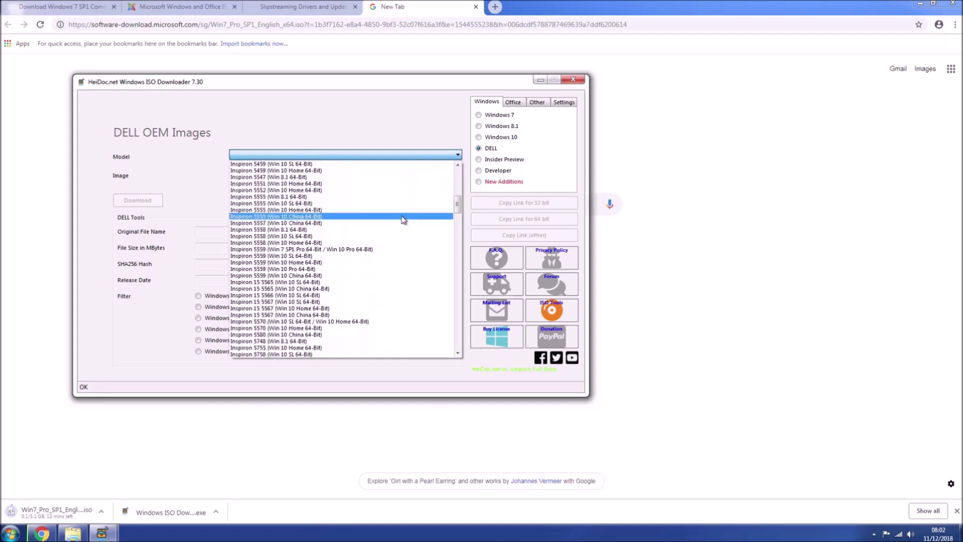
pyautogui.scroll(-7, 404, 219)
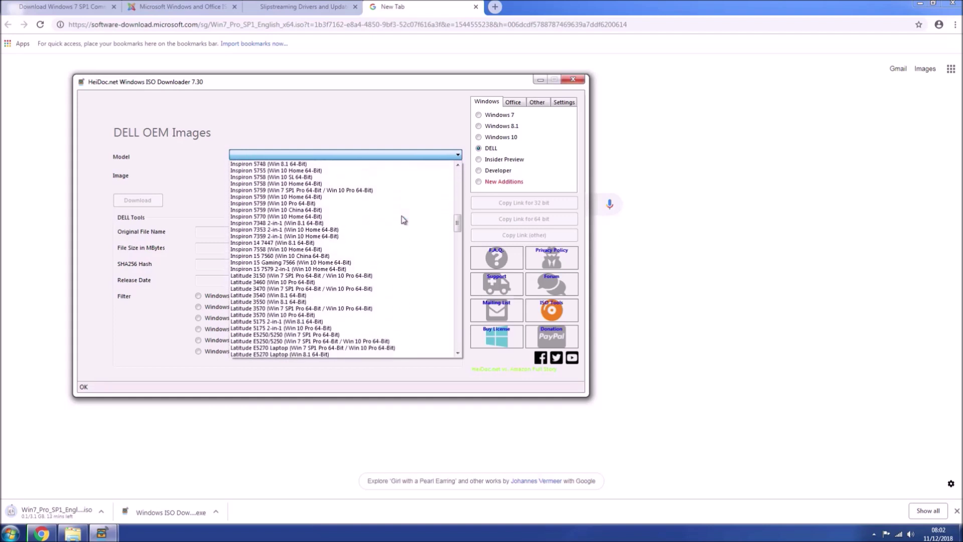
pyautogui.scroll(-8, 404, 219)
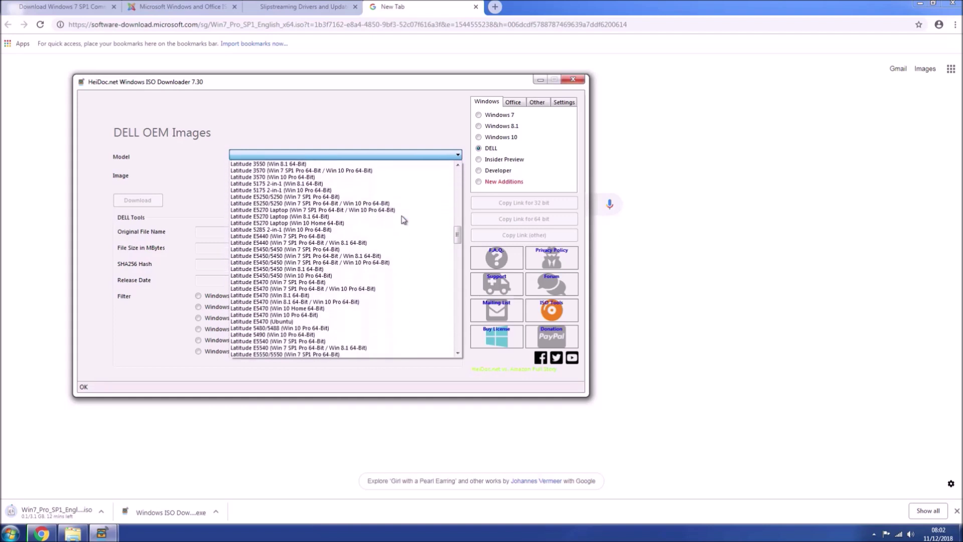
pyautogui.scroll(-7, 404, 219)
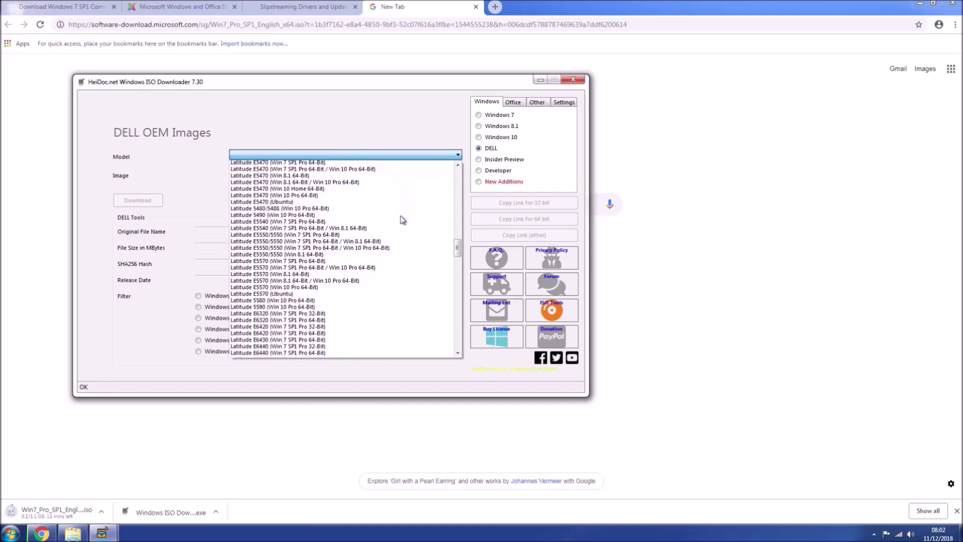
pyautogui.scroll(-9, 403, 220)
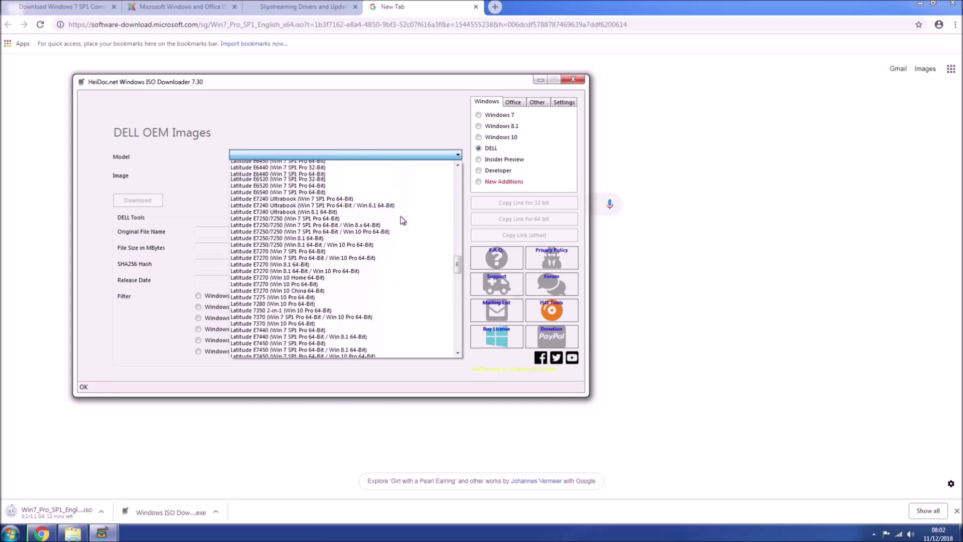
pyautogui.scroll(-2, 402, 220)
pyautogui.scroll(-7, 403, 220)
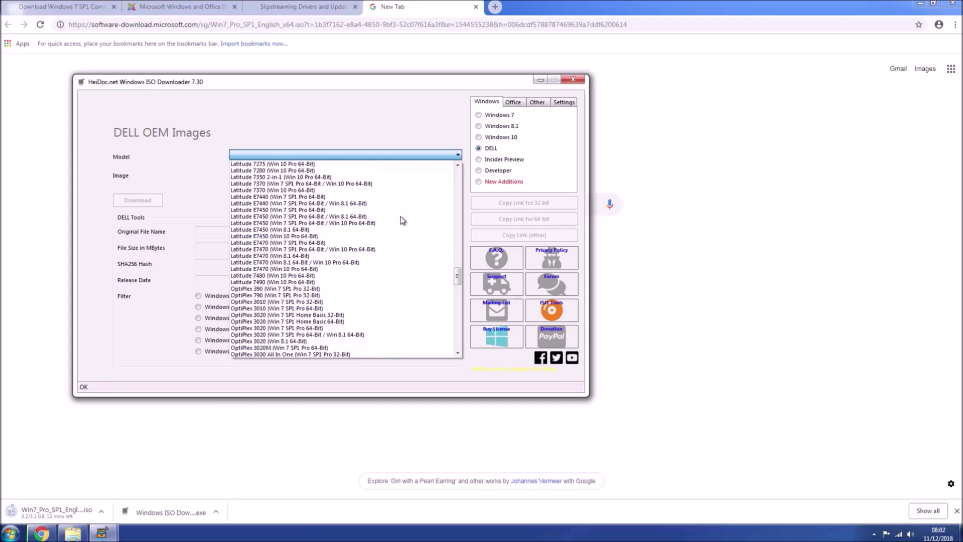
pyautogui.scroll(-1, 403, 219)
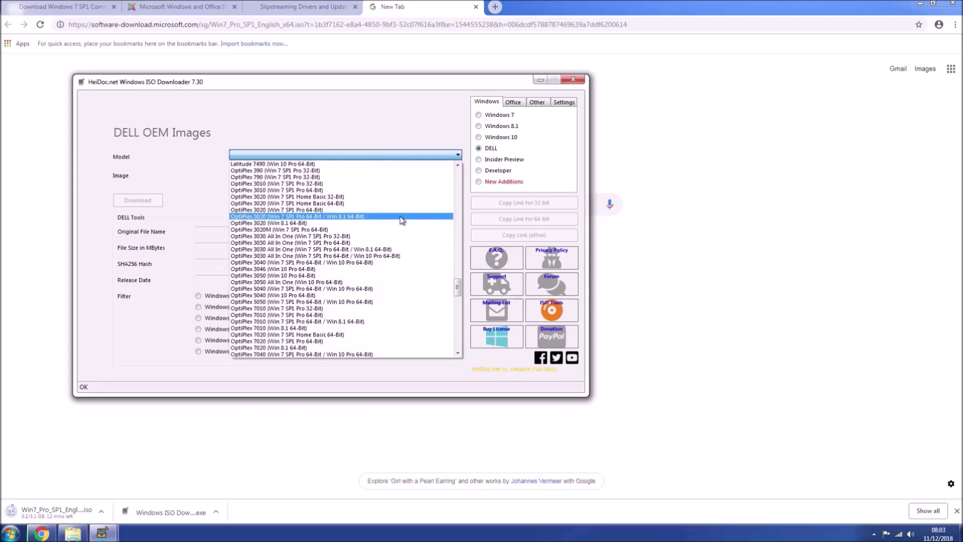
pyautogui.scroll(-2, 403, 220)
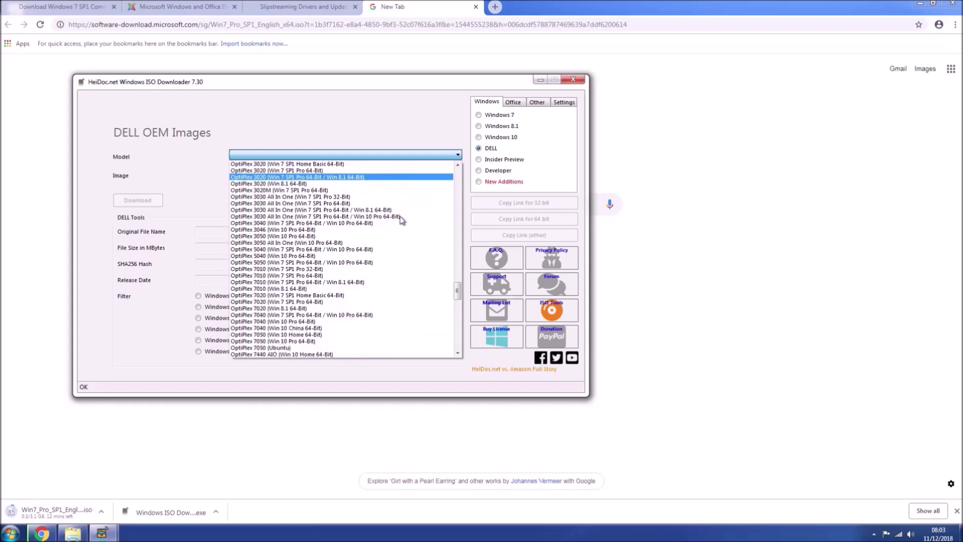
pyautogui.scroll(-1, 403, 220)
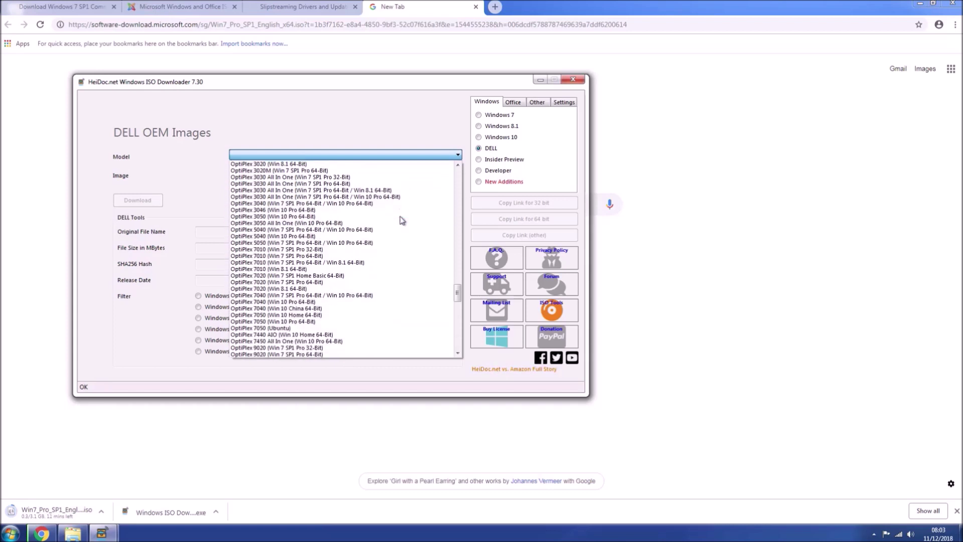
pyautogui.scroll(-3, 403, 220)
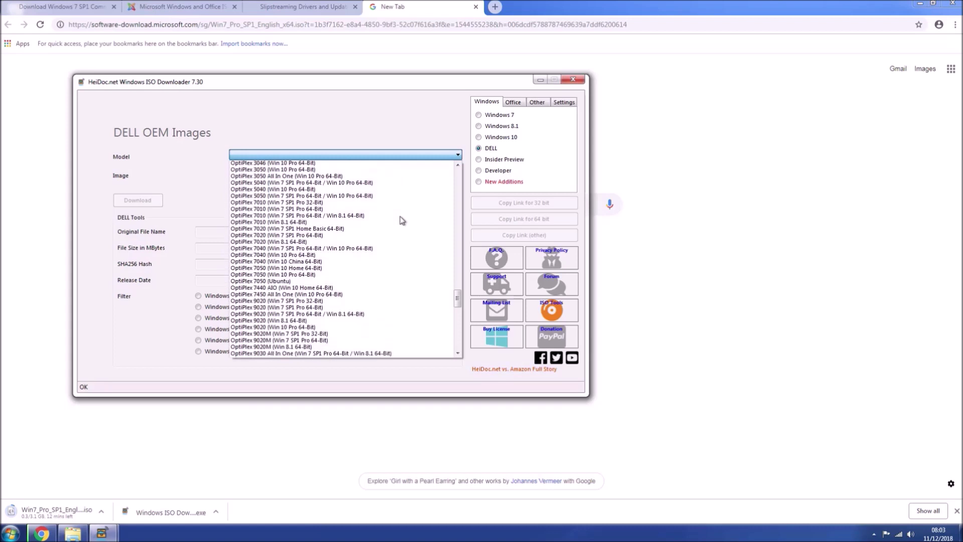
pyautogui.scroll(-1, 403, 220)
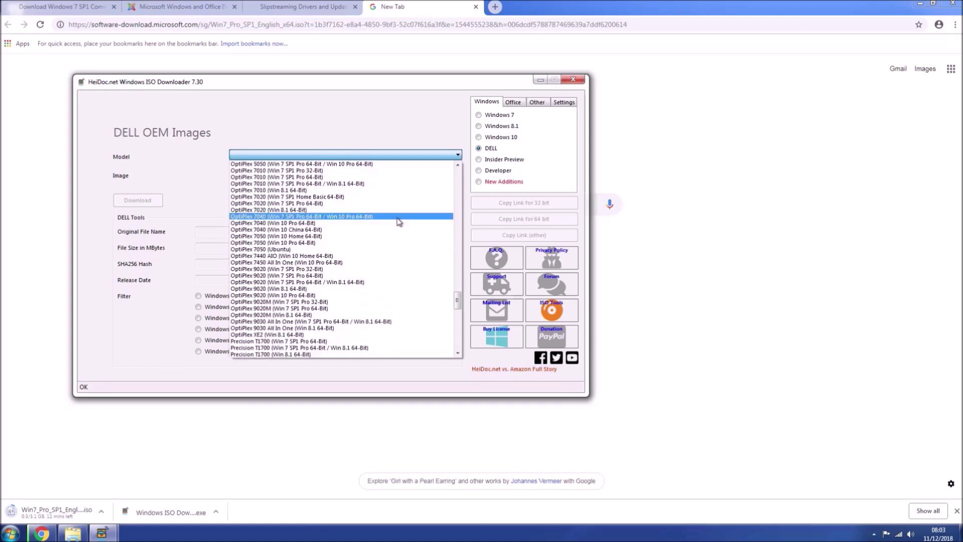
pyautogui.click(382, 220)
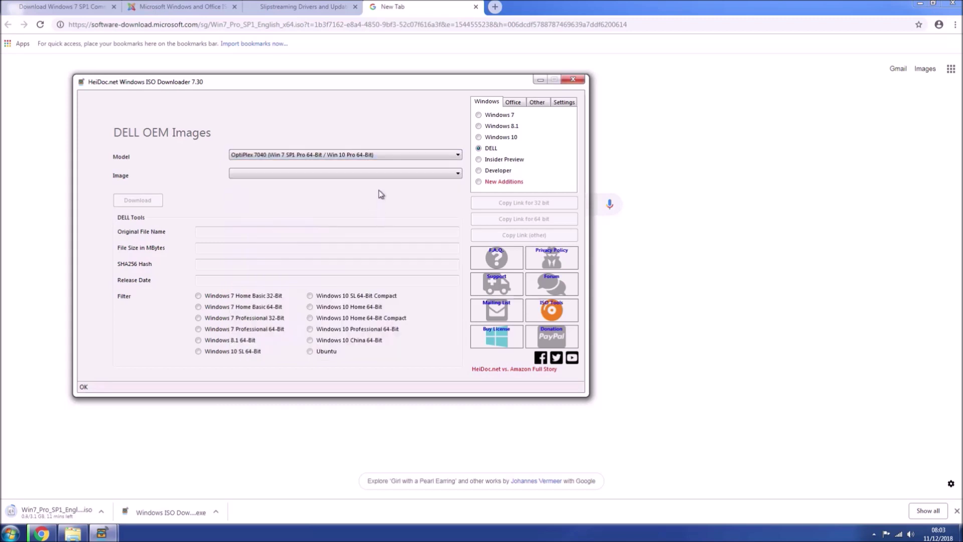
# Step: Pick the Windows 7 SP1 Professional 64-Bit image and copy its 64-bit download link
pyautogui.click(383, 176)
pyautogui.click(385, 182)
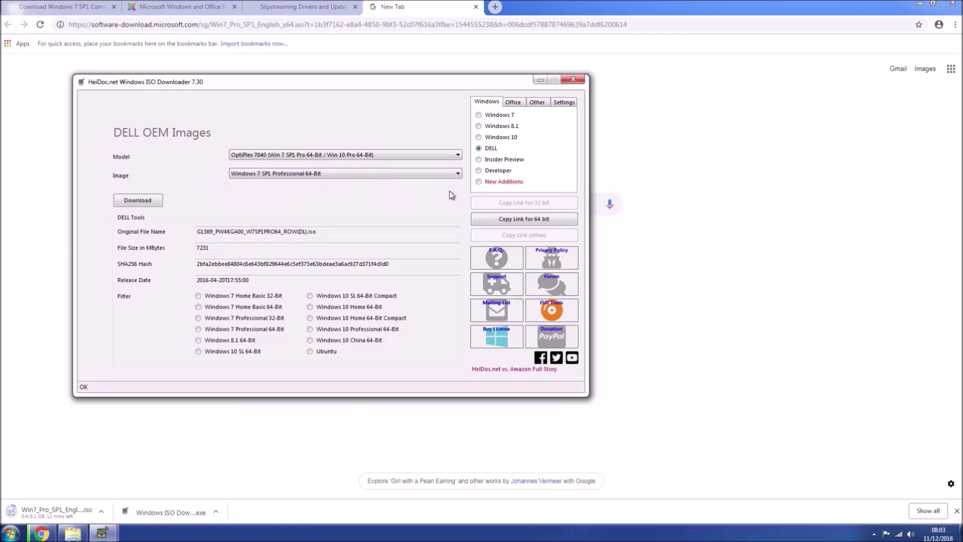
pyautogui.click(496, 219)
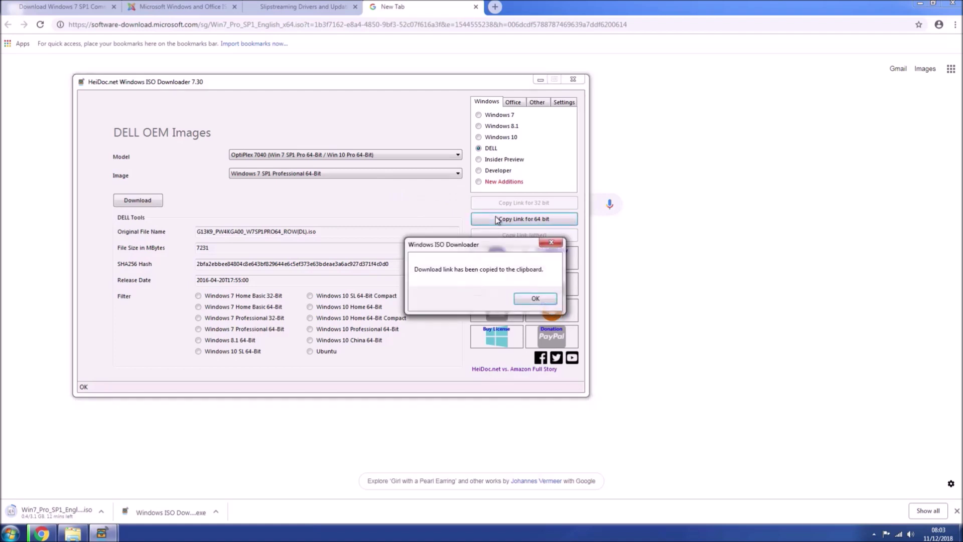
pyautogui.click(535, 297)
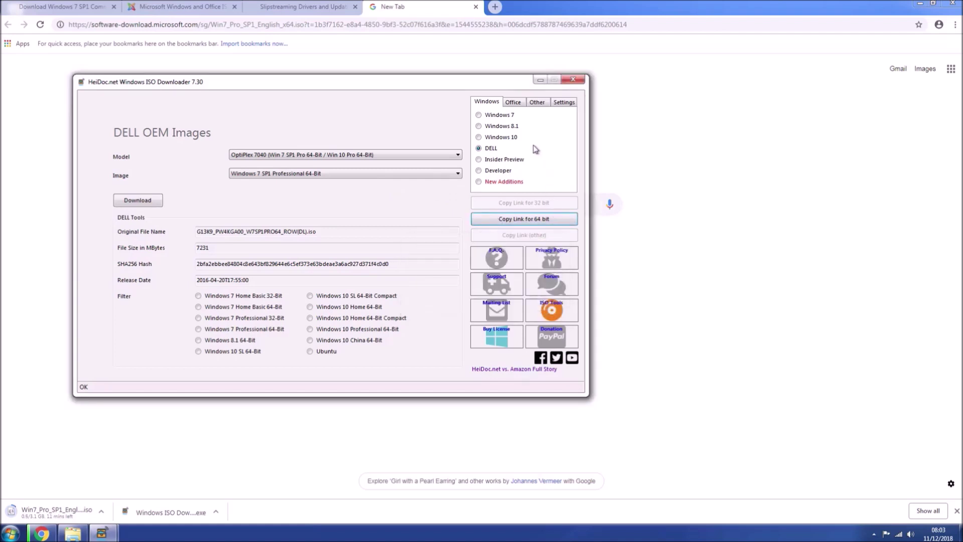
pyautogui.click(495, 7)
# Step: Paste the Dell downloads.dell.com link into the new tab and open it to fetch the OEM ISO
pyautogui.rightClick(490, 25)
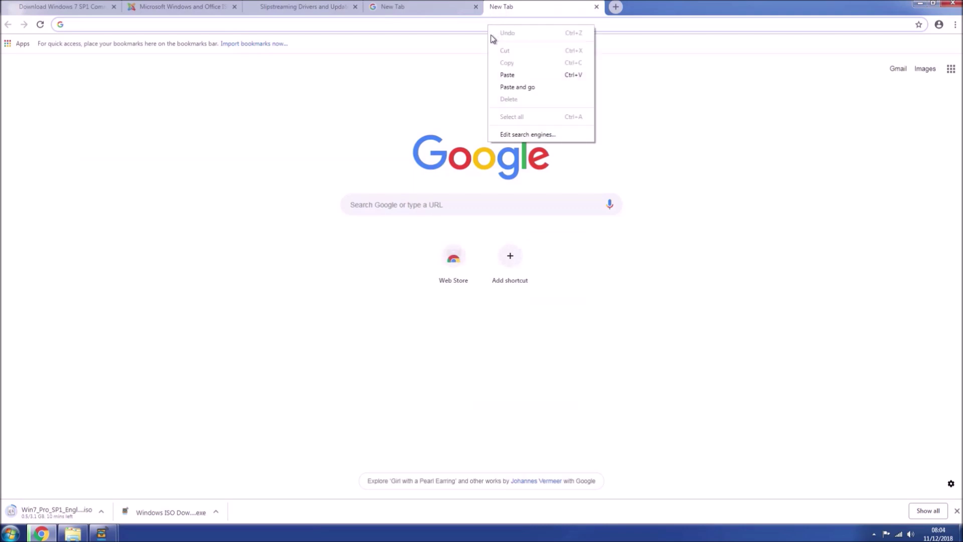
pyautogui.click(508, 75)
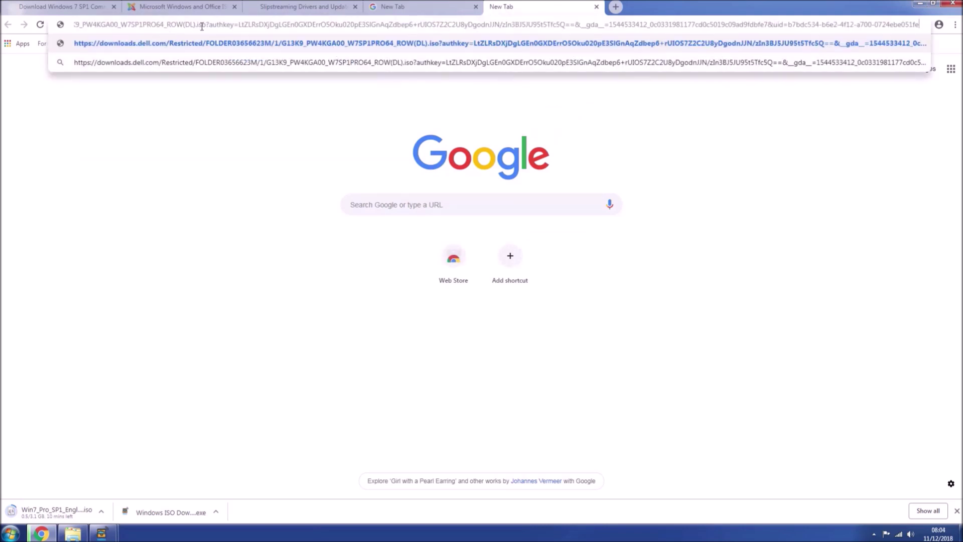
pyautogui.moveTo(207, 25); pyautogui.dragTo(75, 25)
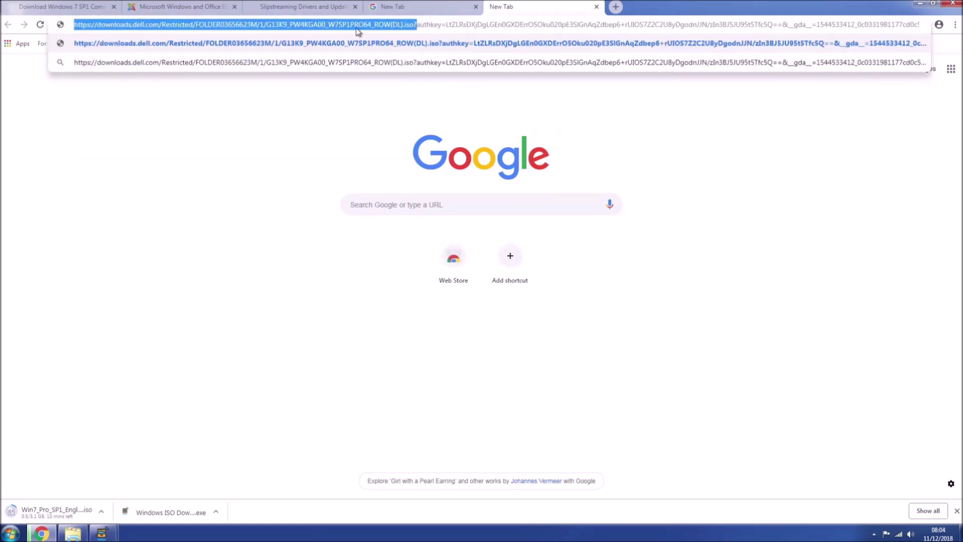
pyautogui.click(419, 24)
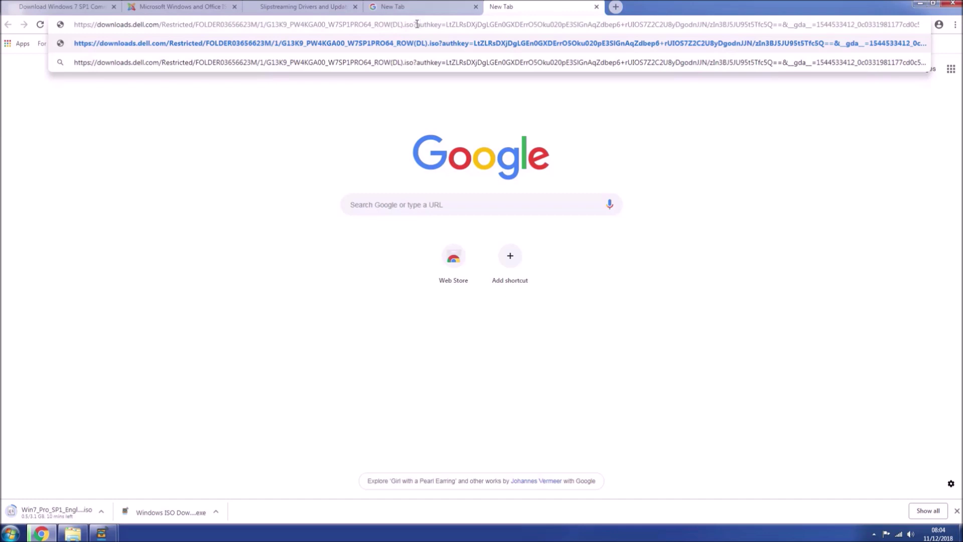
pyautogui.moveTo(419, 24); pyautogui.dragTo(926, 26)
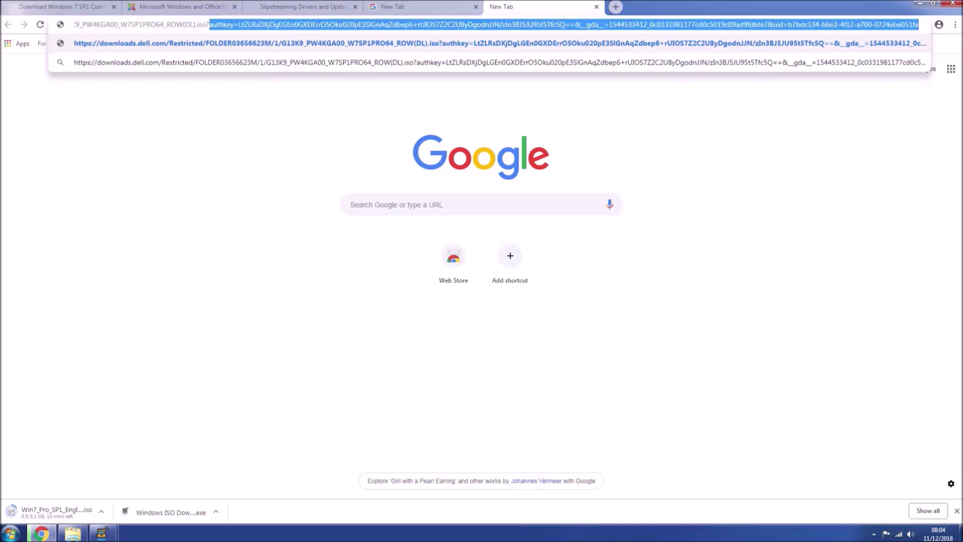
pyautogui.click(692, 48)
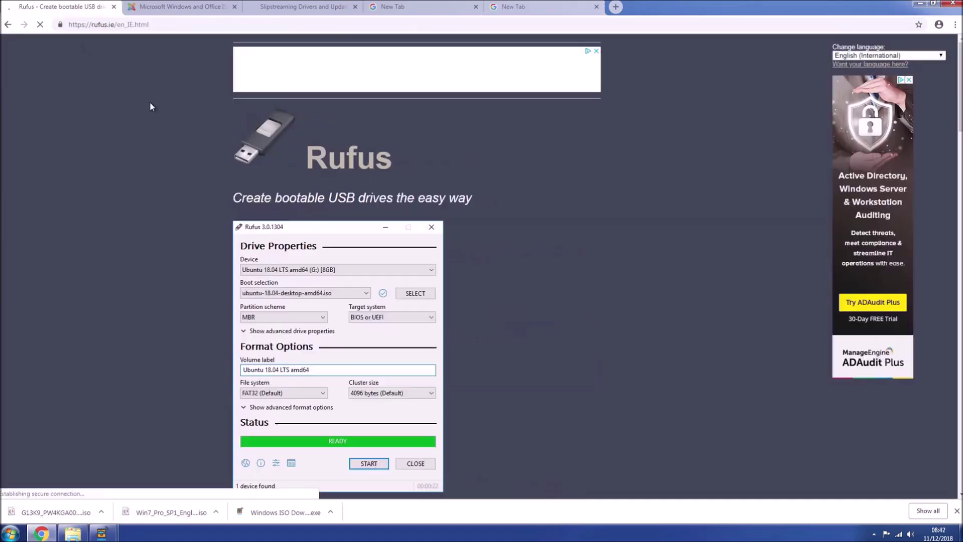
# Step: Download Rufus 3.4 and show the downloaded file in its folder
pyautogui.scroll(-10, 282, 250)
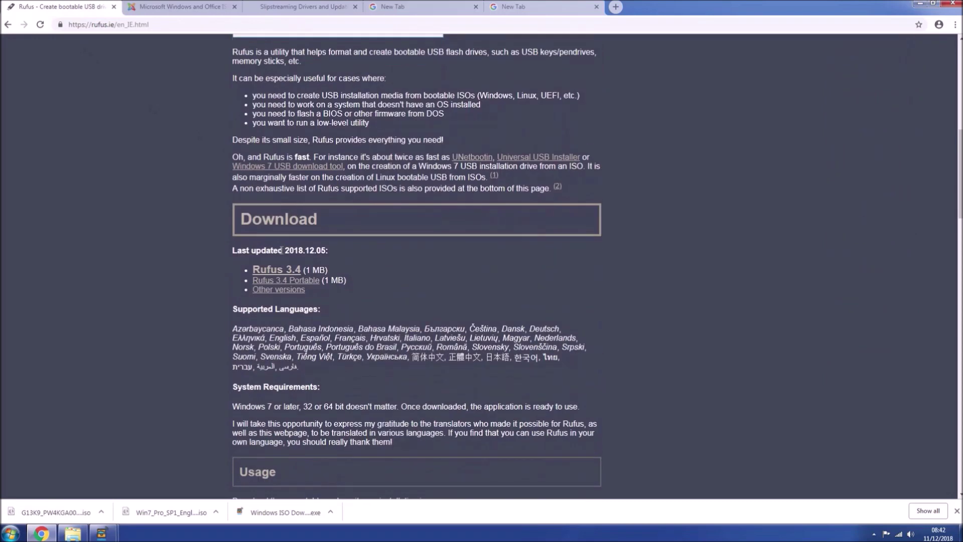
pyautogui.click(290, 270)
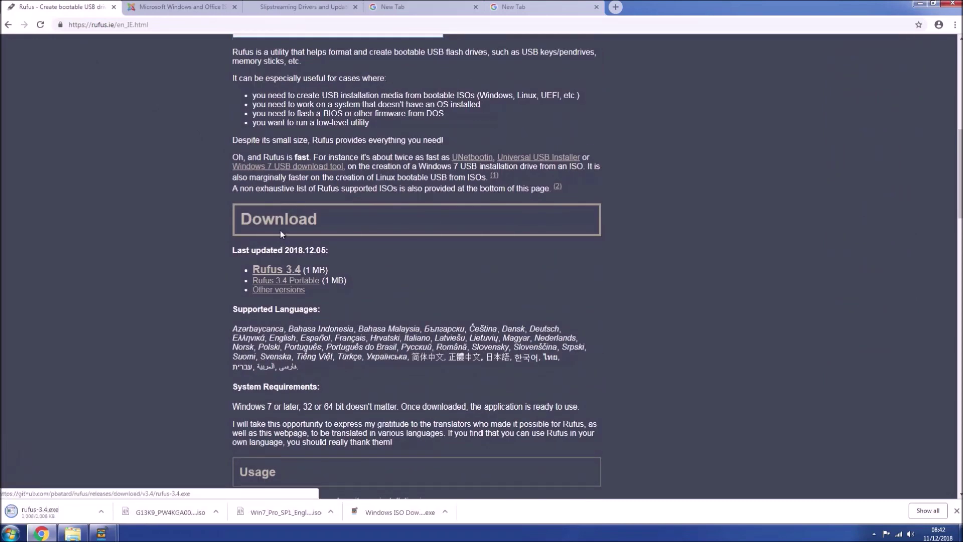
pyautogui.rightClick(49, 513)
pyautogui.click(75, 483)
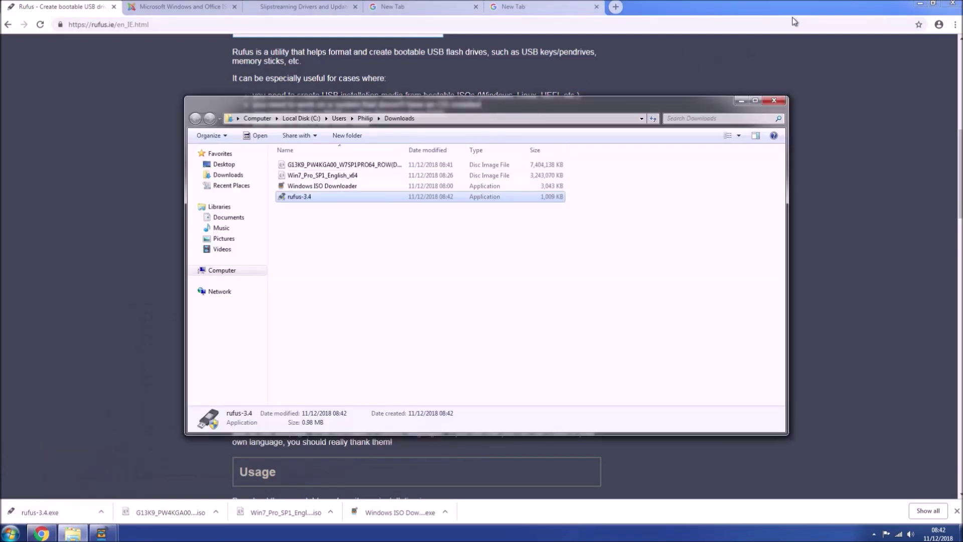
# Step: Check the USB (D:) drive, then launch rufus-3.4 from the Downloads folder
pyautogui.moveTo(103, 533)
pyautogui.moveTo(111, 453)
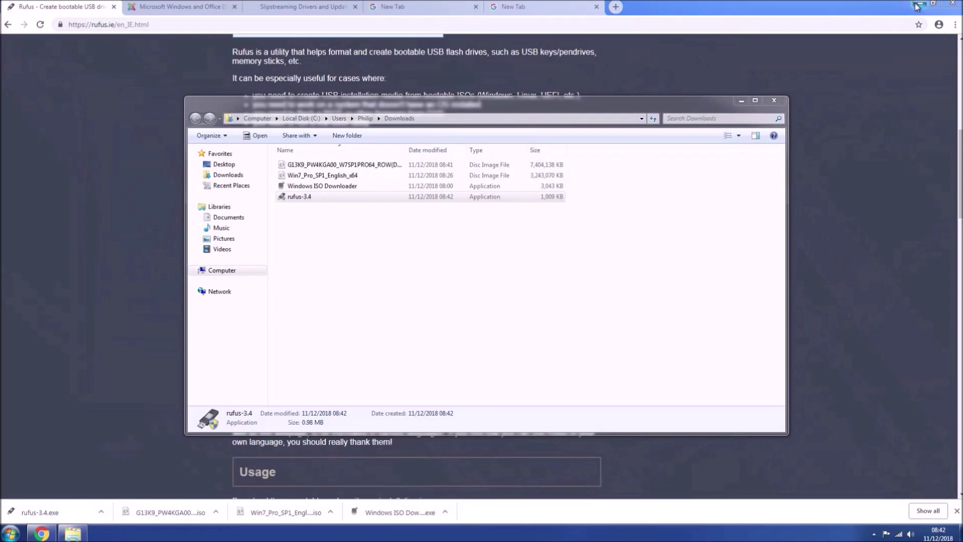
pyautogui.click(916, 6)
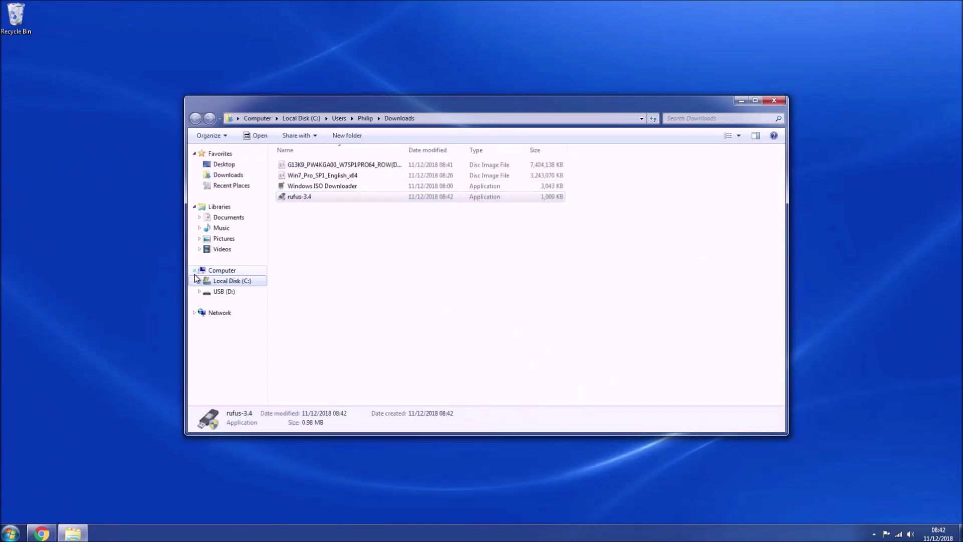
pyautogui.click(206, 292)
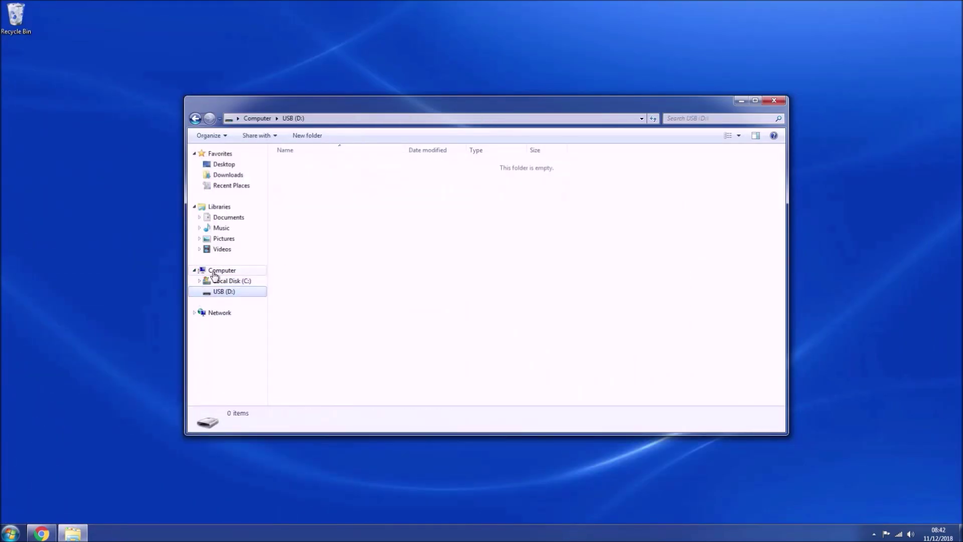
pyautogui.click(215, 272)
pyautogui.click(231, 175)
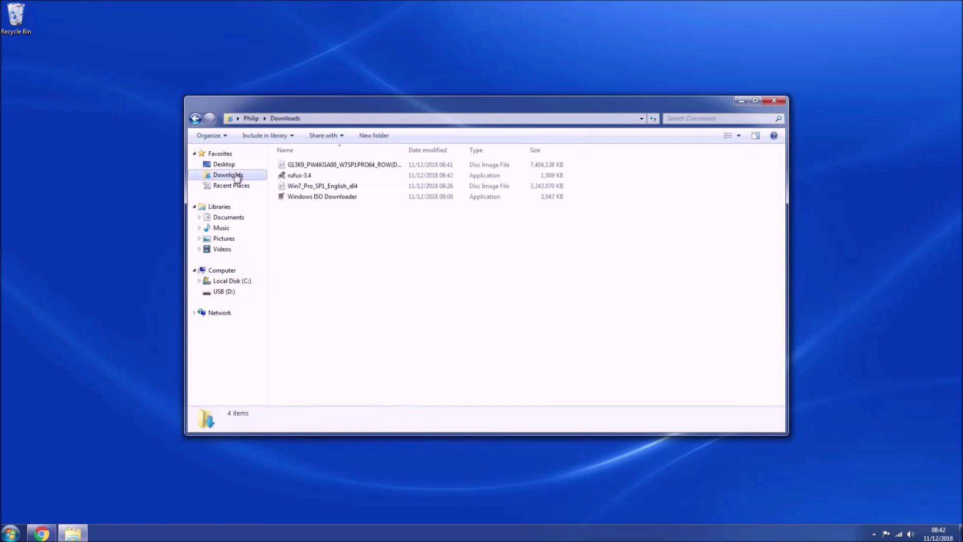
pyautogui.doubleClick(303, 177)
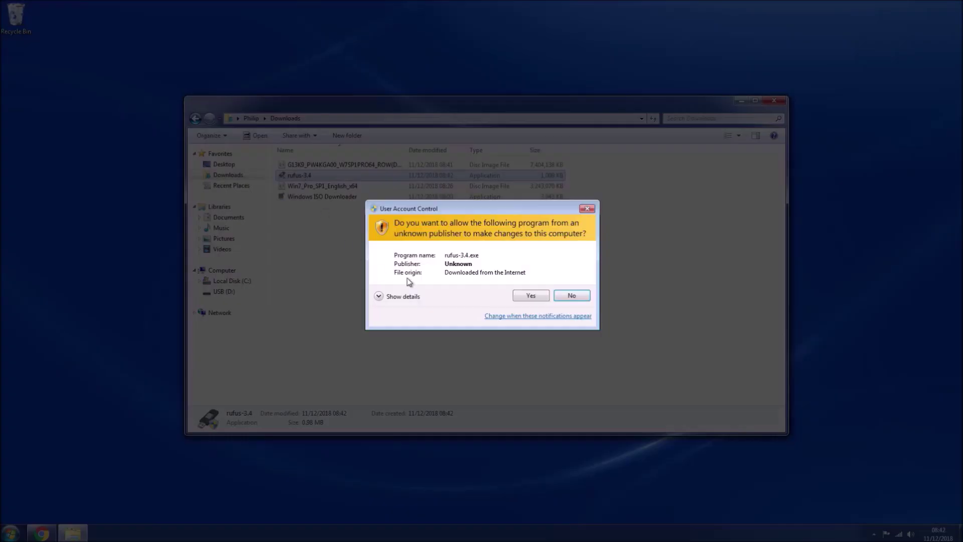
# Step: Allow Rufus to run, decline update checks, and place Rufus top-right beside the file window
pyautogui.click(525, 300)
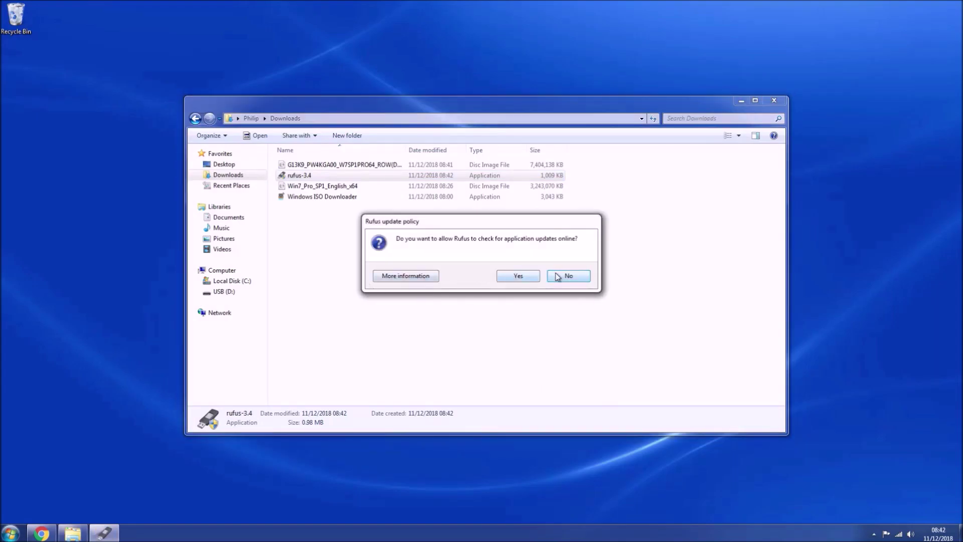
pyautogui.click(566, 276)
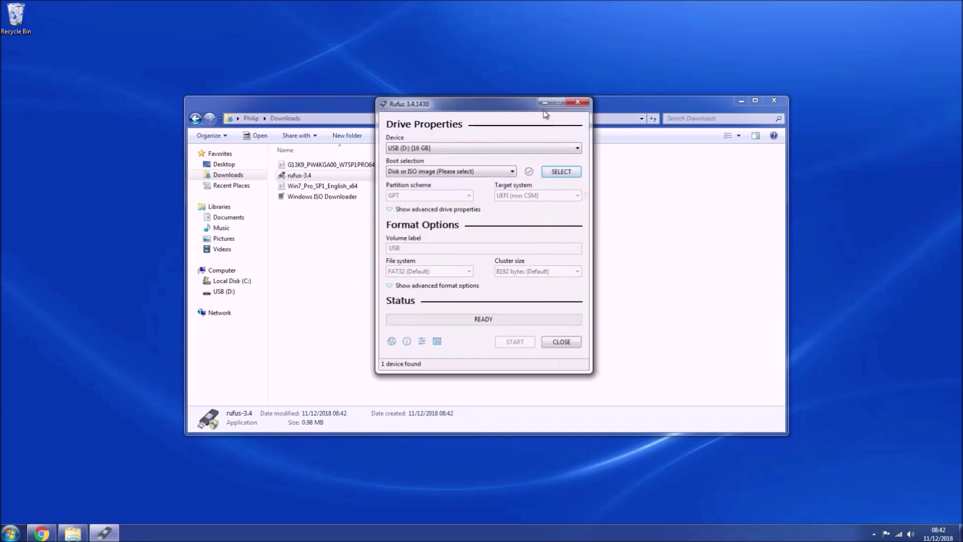
pyautogui.moveTo(508, 104); pyautogui.dragTo(854, 25)
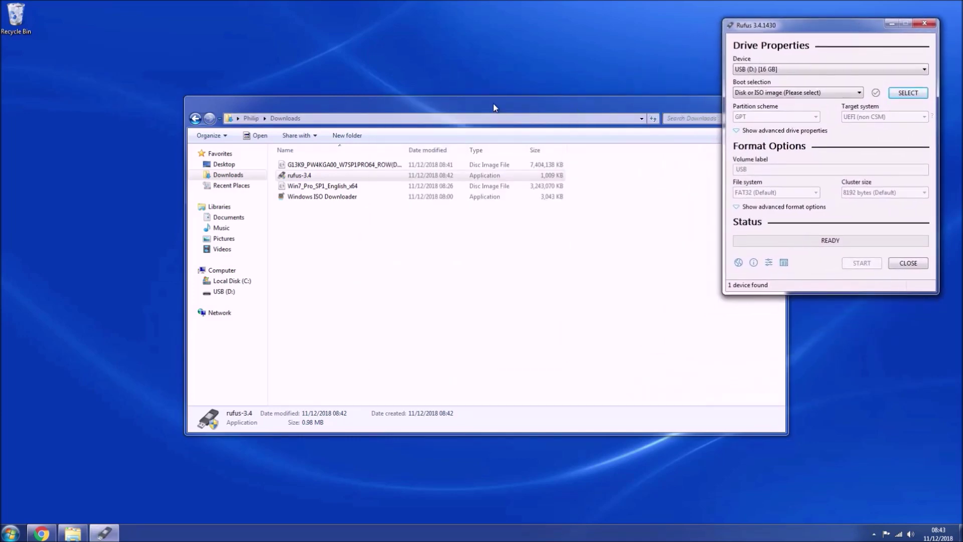
pyautogui.moveTo(494, 105); pyautogui.dragTo(314, 15)
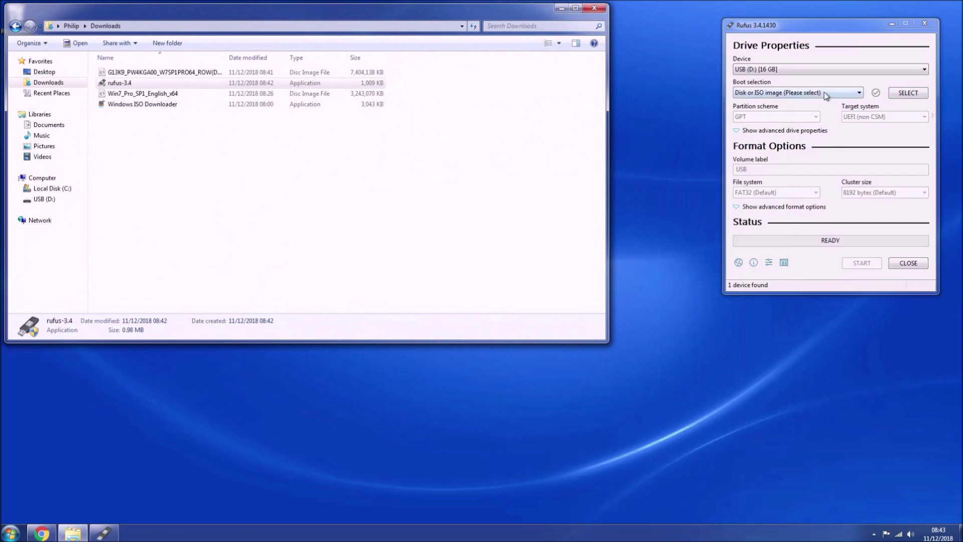
# Step: Load the G13K9 Dell ISO in Rufus and copy its MD5 checksum
pyautogui.click(910, 93)
pyautogui.doubleClick(784, 104)
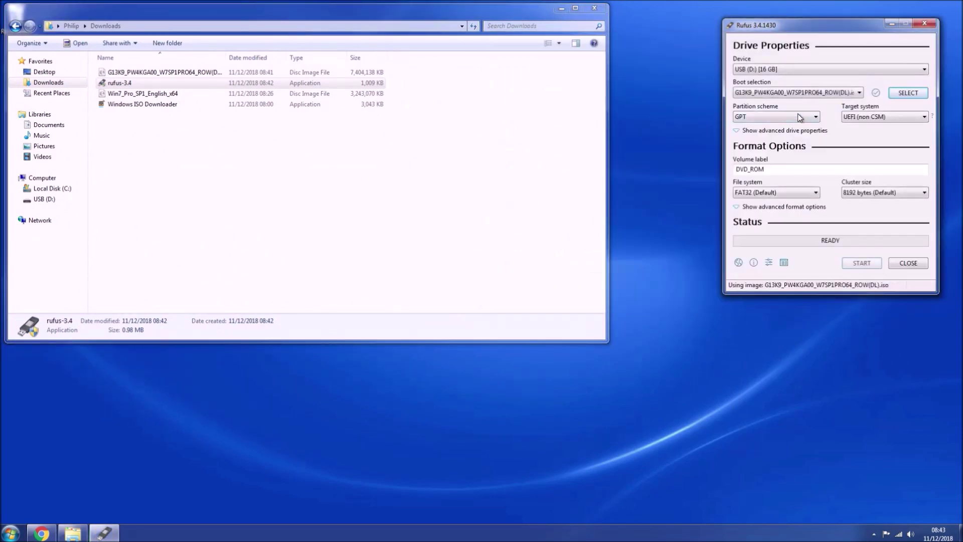
pyautogui.click(876, 94)
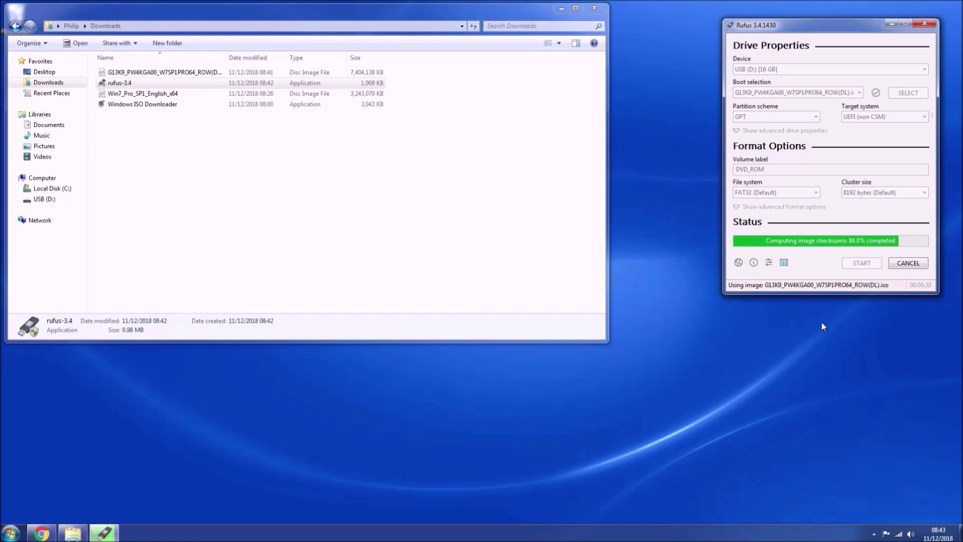
pyautogui.doubleClick(769, 130)
pyautogui.rightClick(769, 129)
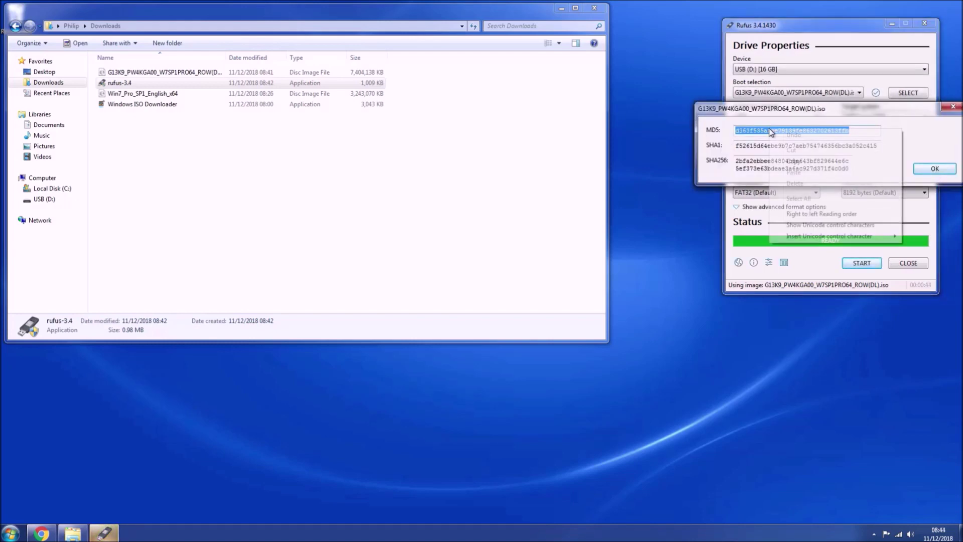
pyautogui.click(795, 160)
pyautogui.click(933, 170)
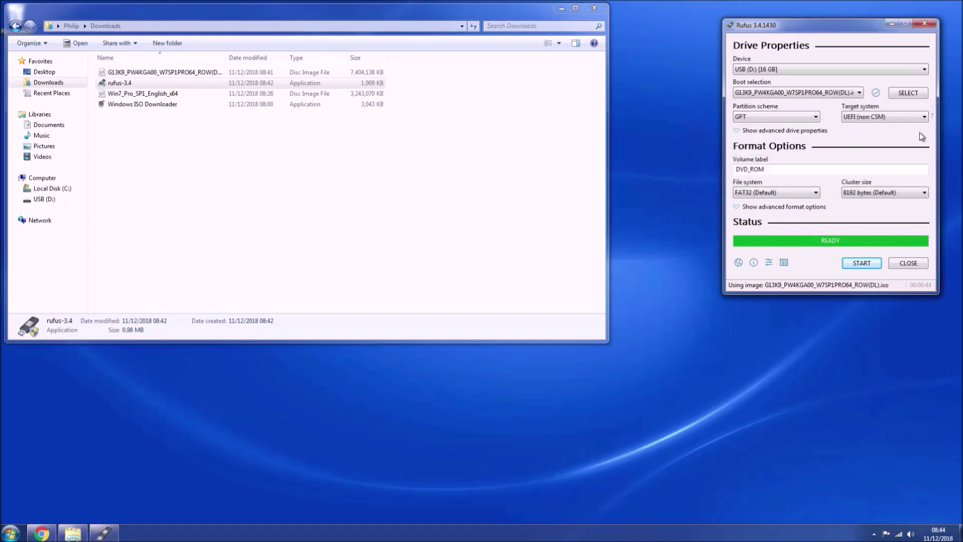
# Step: Load Win7_Pro_SP1_English_x64.iso as the boot image and copy its MD5 checksum
pyautogui.click(908, 97)
pyautogui.doubleClick(866, 116)
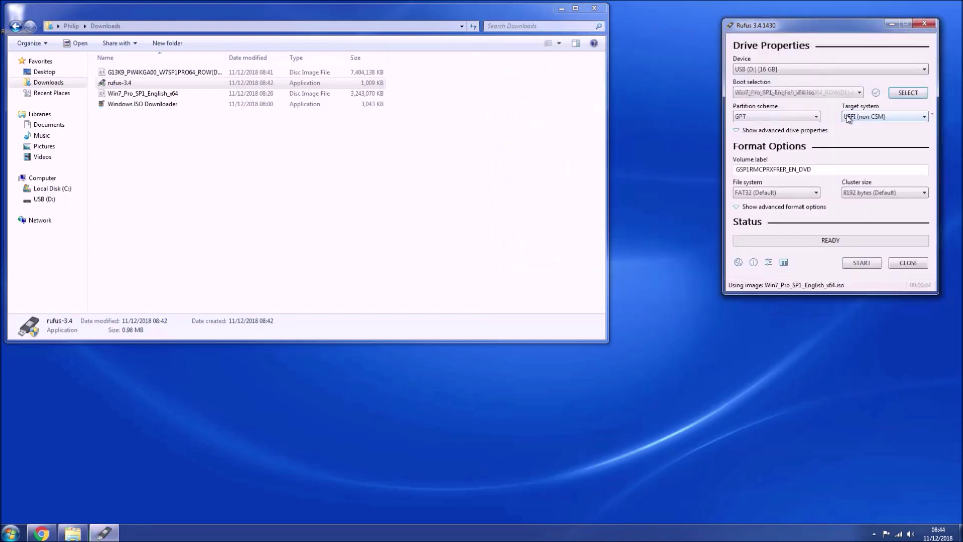
pyautogui.click(877, 96)
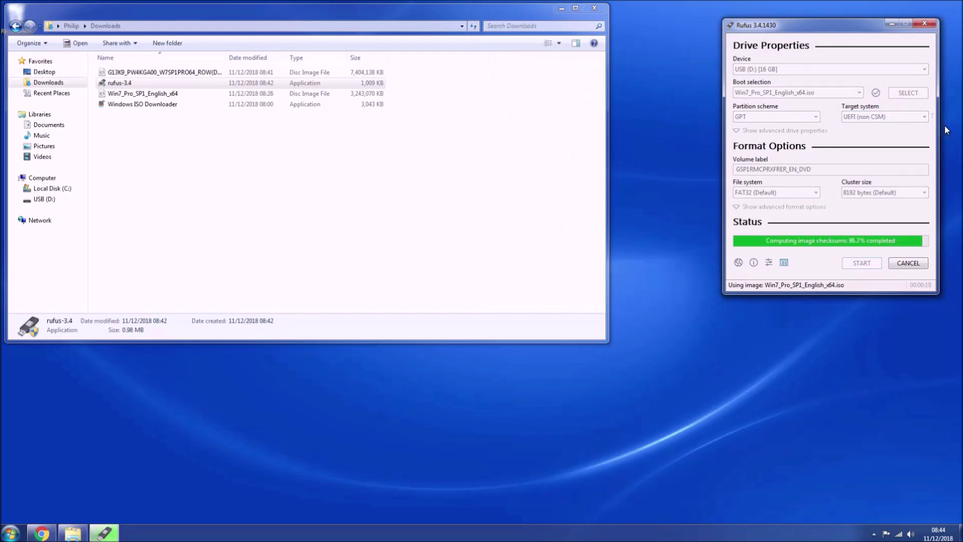
pyautogui.moveTo(857, 133); pyautogui.dragTo(728, 128)
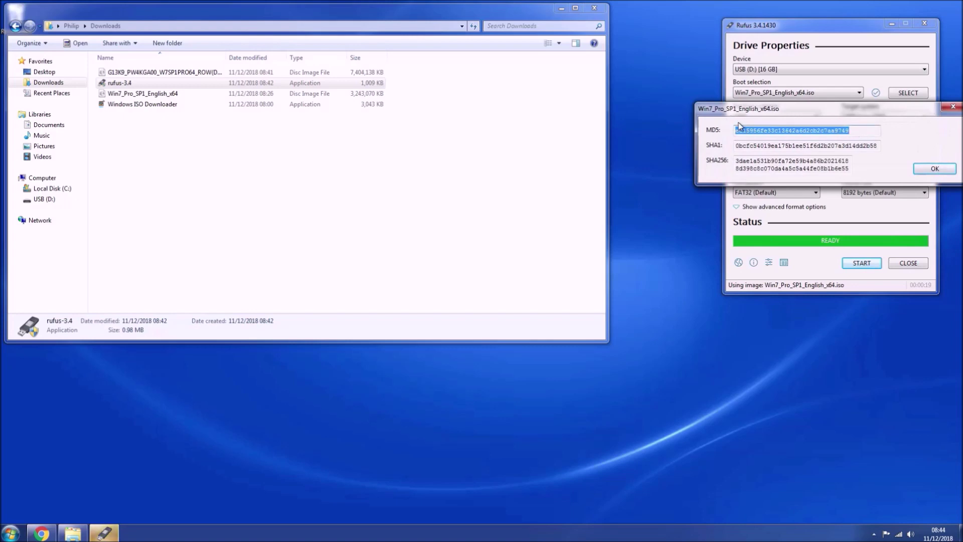
pyautogui.rightClick(751, 130)
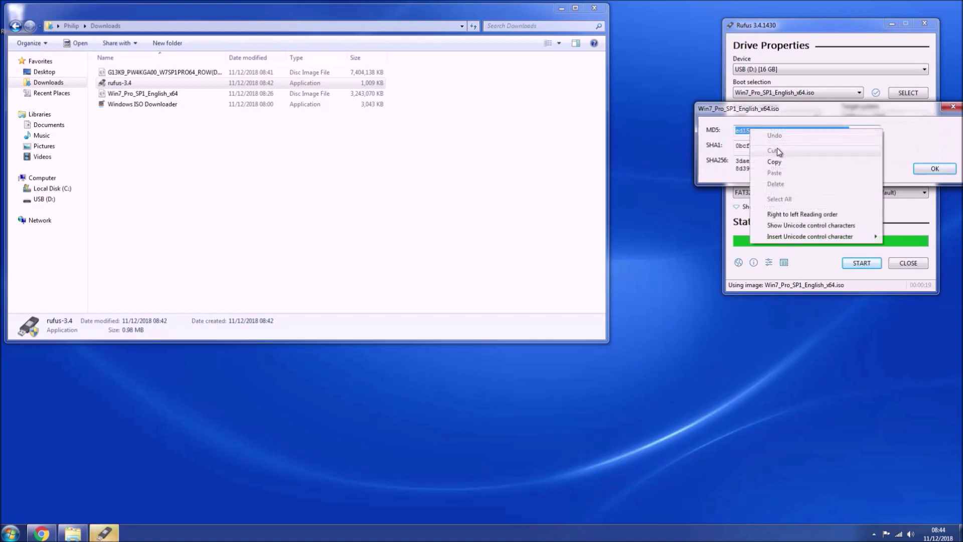
pyautogui.click(782, 161)
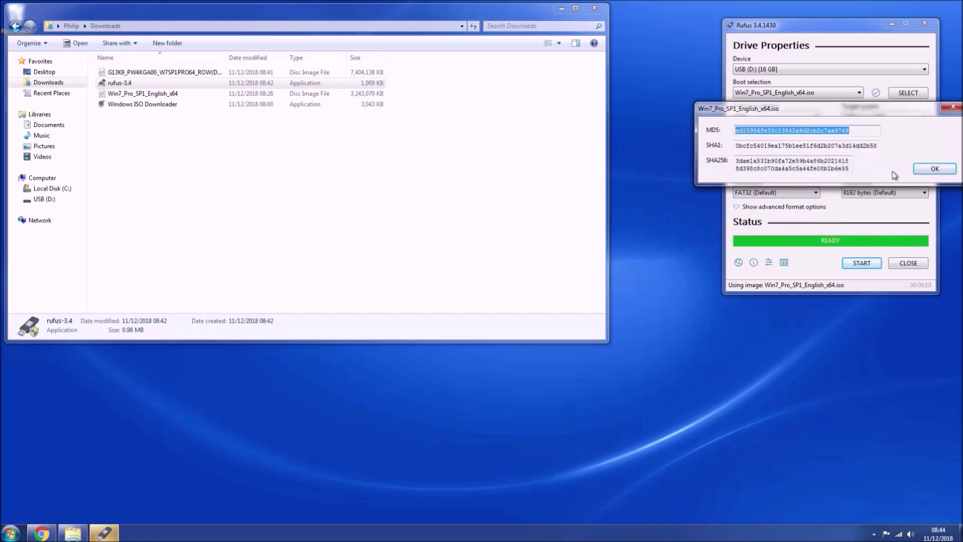
pyautogui.click(928, 168)
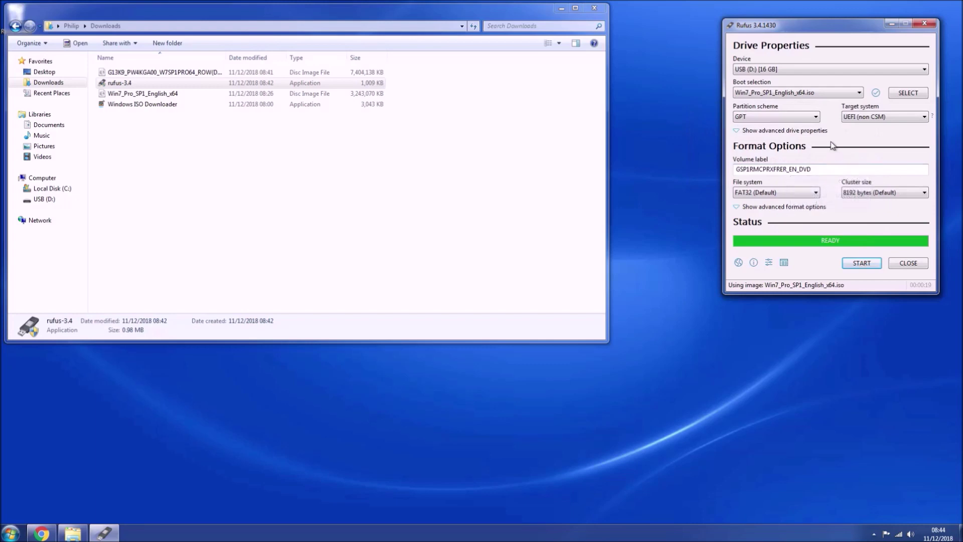
# Step: Confirm GPT in the Partition scheme list, then bring up the File system choices
pyautogui.click(816, 117)
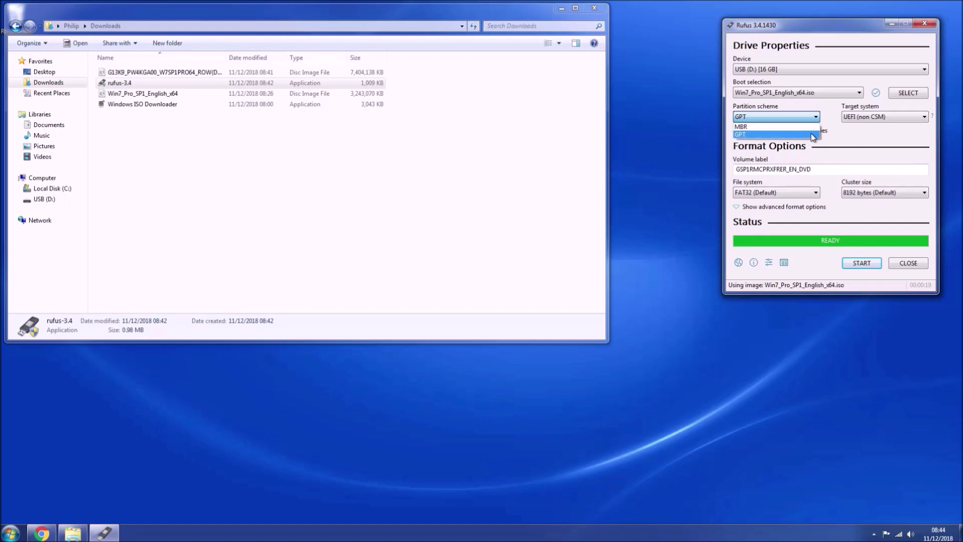
pyautogui.click(814, 135)
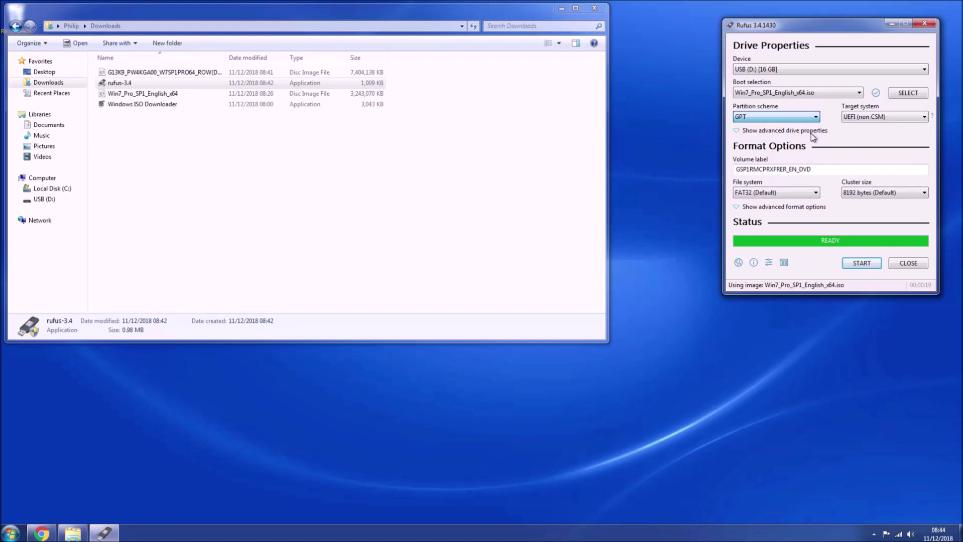
pyautogui.click(799, 191)
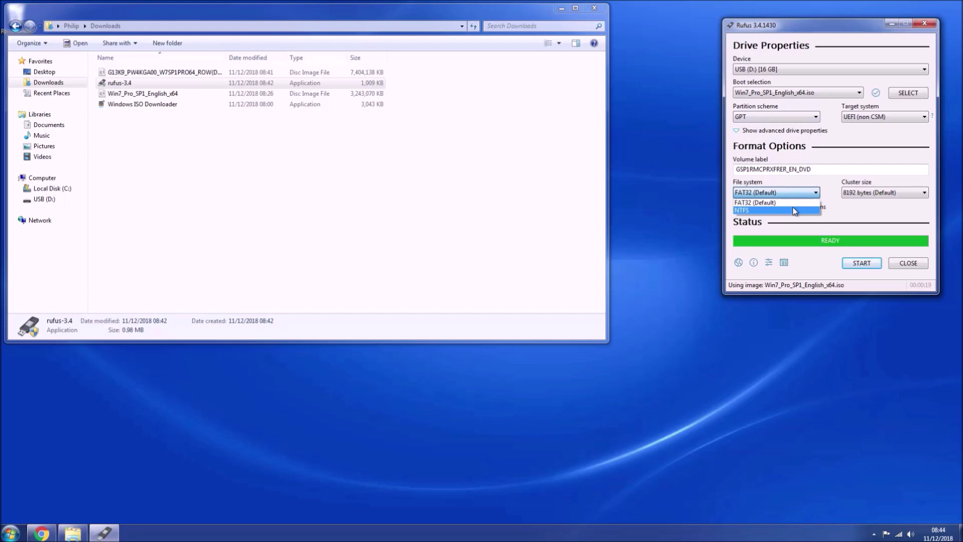
# Step: Choose NTFS, replace the volume label with MWin7, and start writing to USB (D:)
pyautogui.click(794, 208)
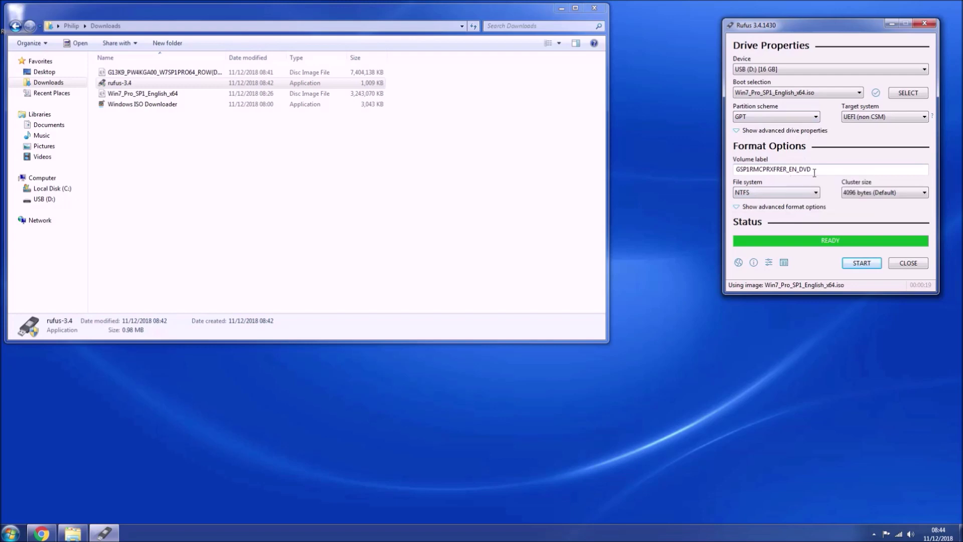
pyautogui.moveTo(813, 174); pyautogui.dragTo(734, 172)
pyautogui.write('MWin7')
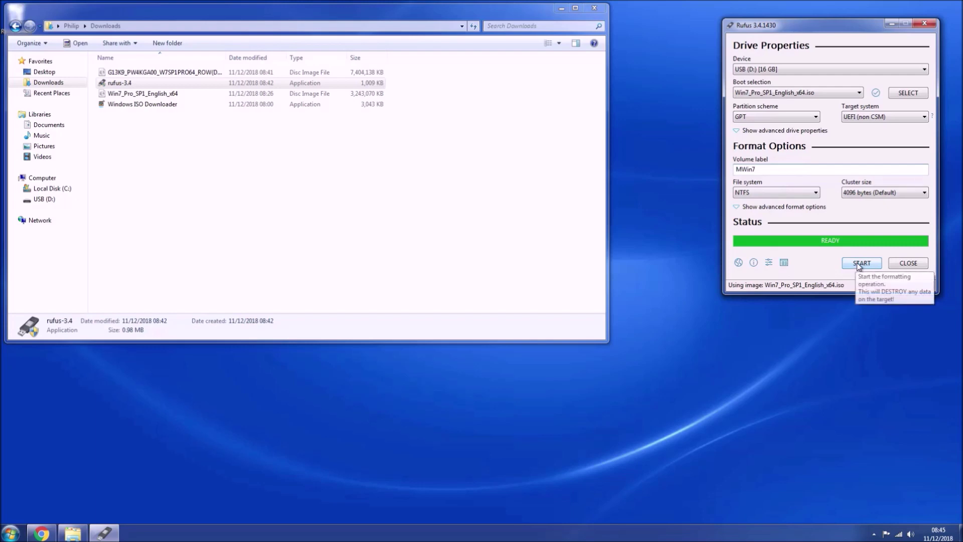
pyautogui.click(859, 264)
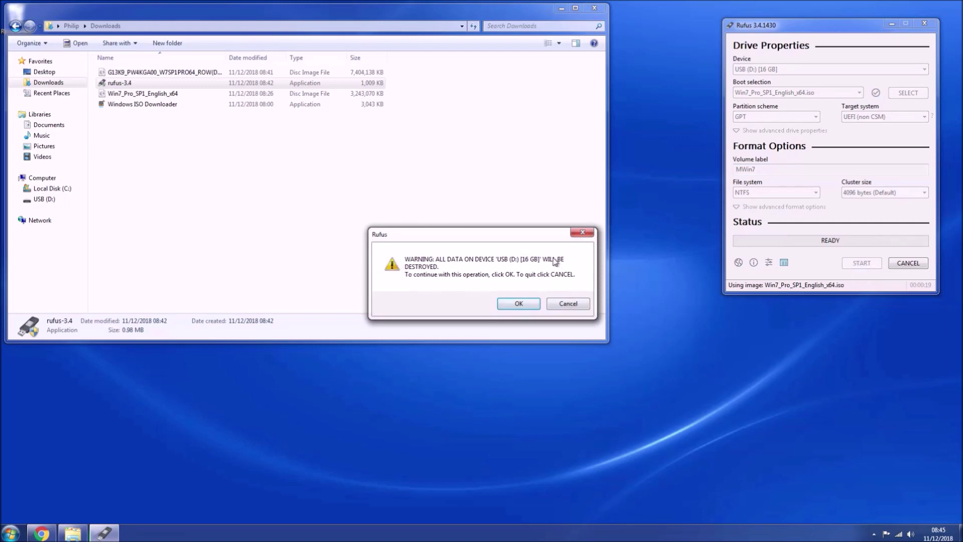
# Step: Accept erasing all data on USB drive D:, and once writing finishes dismiss the Secure Boot notice
pyautogui.moveTo(542, 240); pyautogui.dragTo(880, 322)
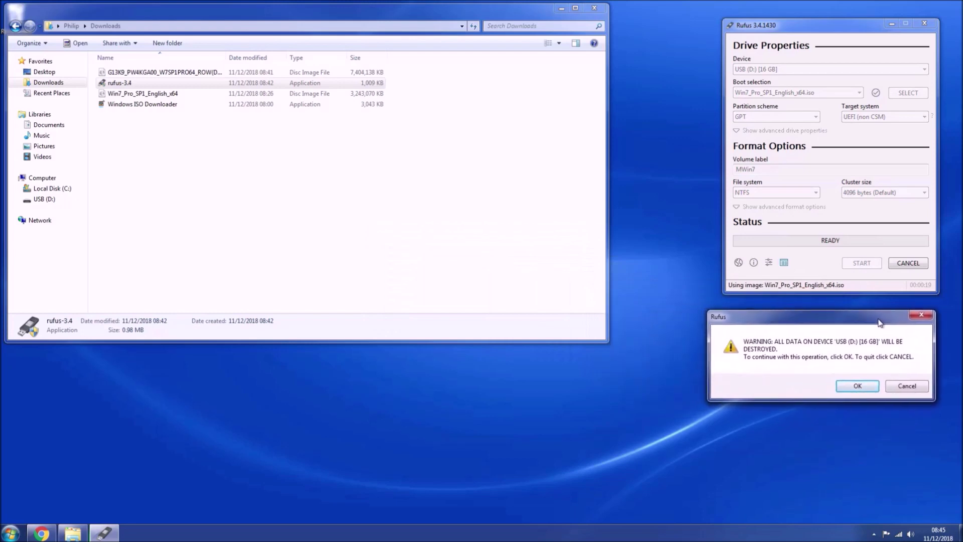
pyautogui.click(859, 391)
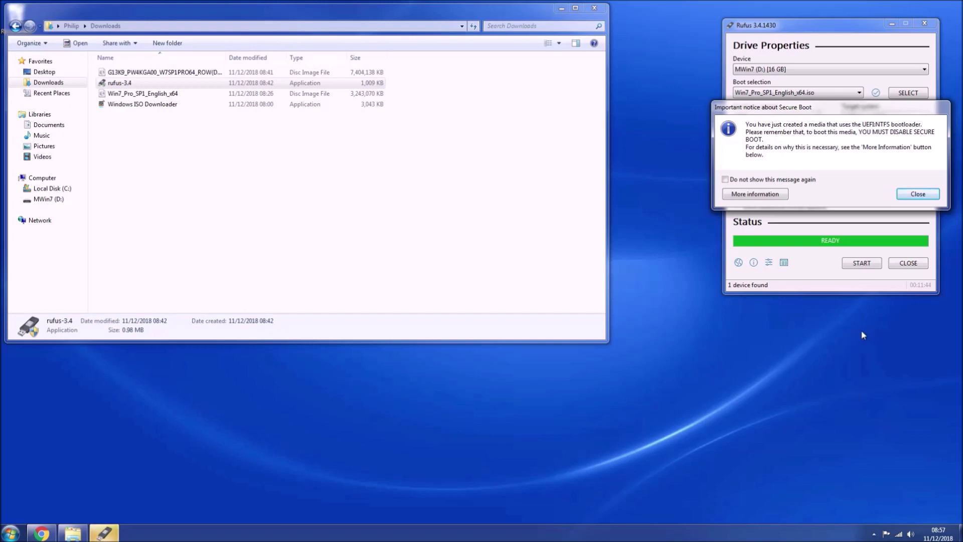
pyautogui.moveTo(846, 111); pyautogui.dragTo(846, 316)
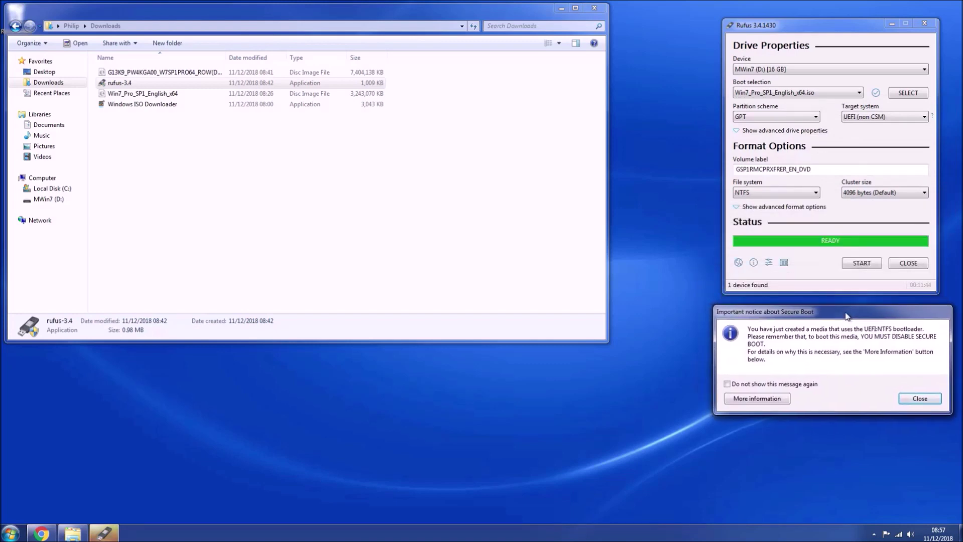
pyautogui.click(914, 399)
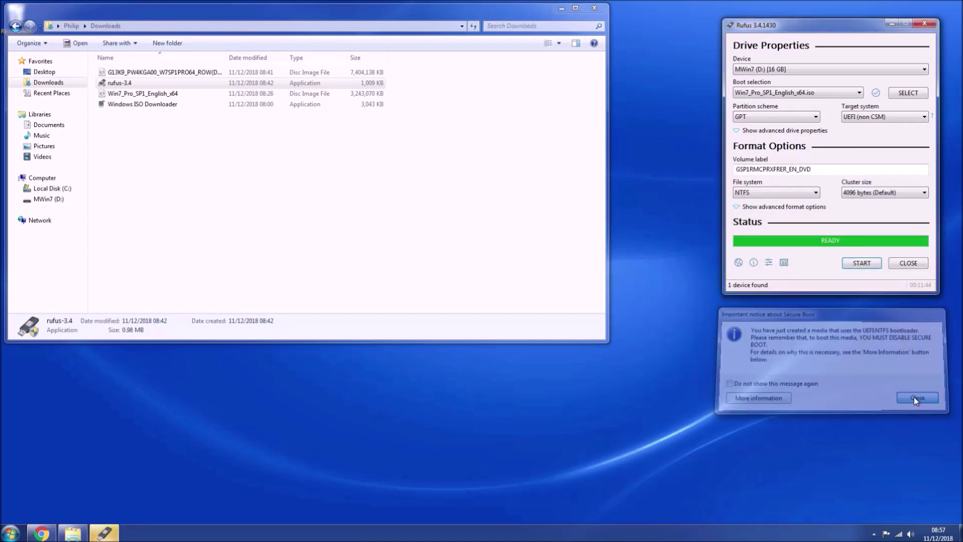
# Step: Close Rufus and snap the MWin7 (D:) and Computer windows side by side
pyautogui.click(901, 268)
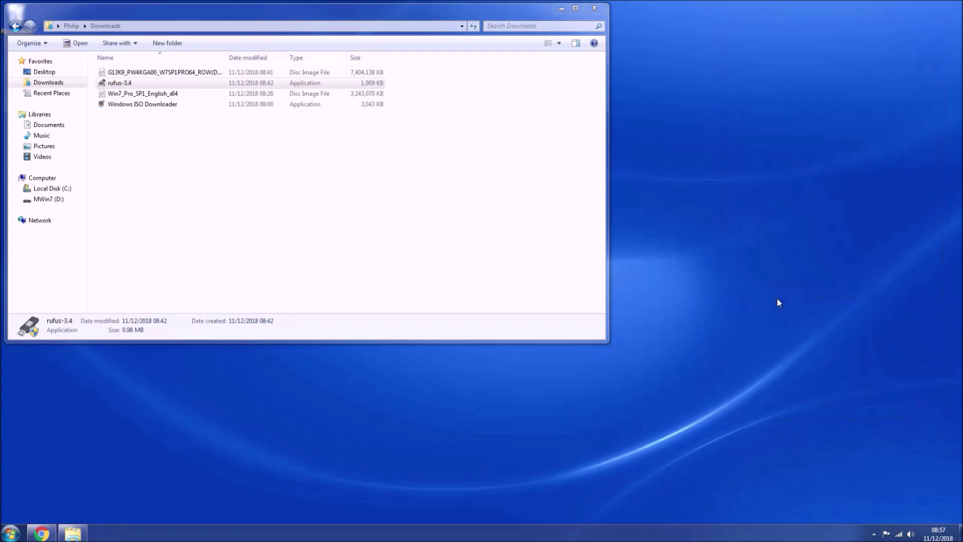
pyautogui.click(50, 199)
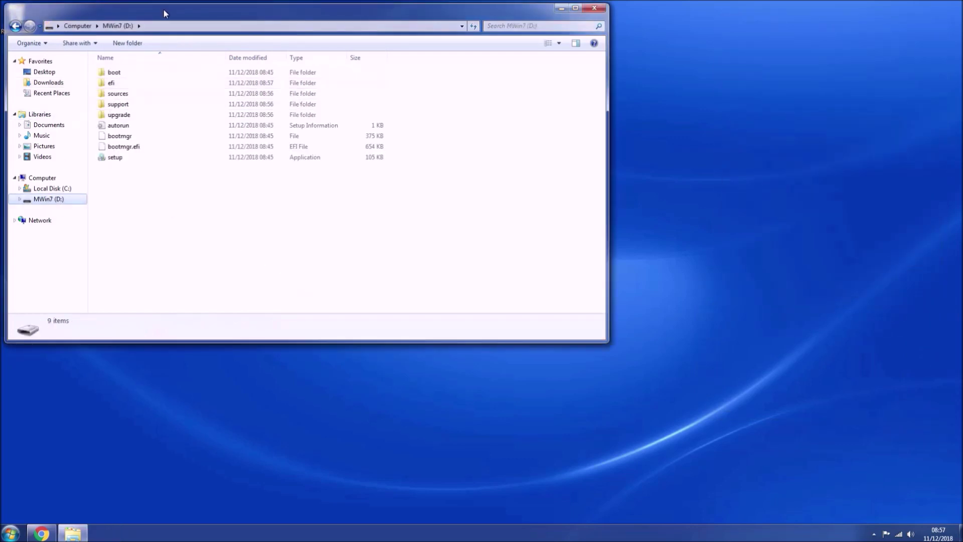
pyautogui.moveTo(165, 14); pyautogui.dragTo(961, 70)
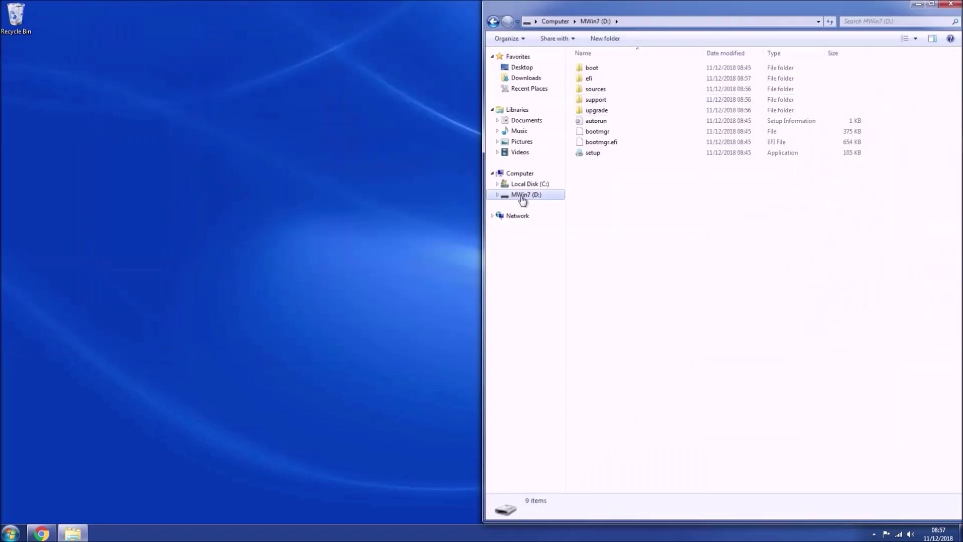
pyautogui.click(379, 277)
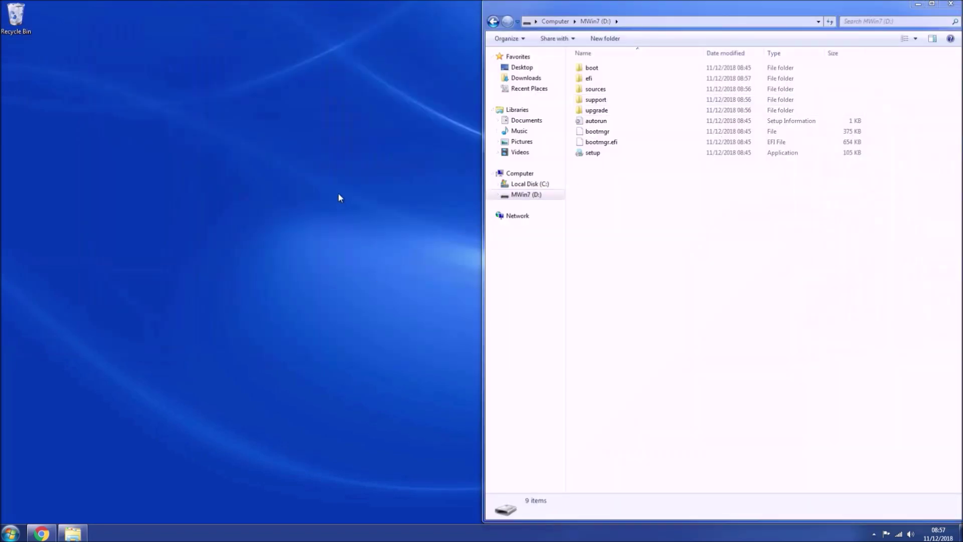
pyautogui.press('super+e')
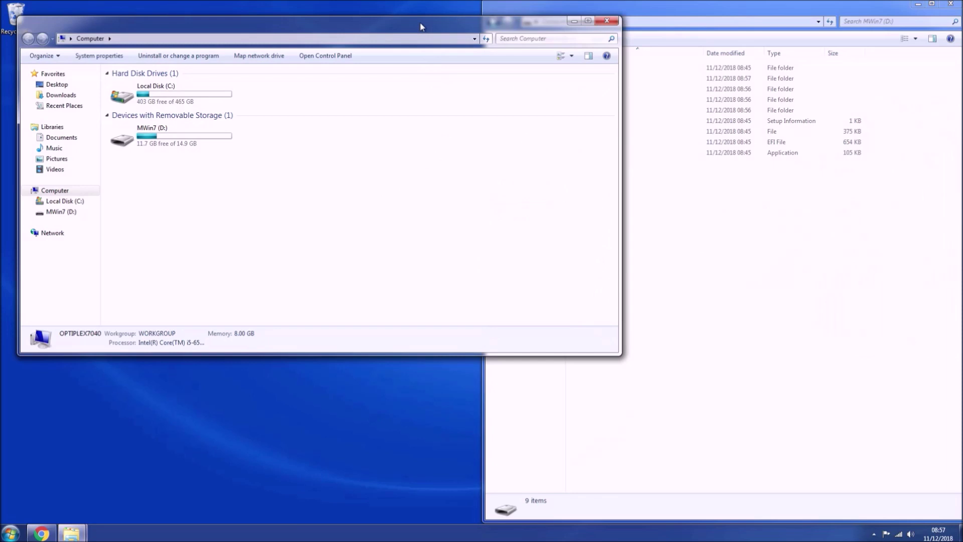
pyautogui.moveTo(421, 27); pyautogui.dragTo(1, 196)
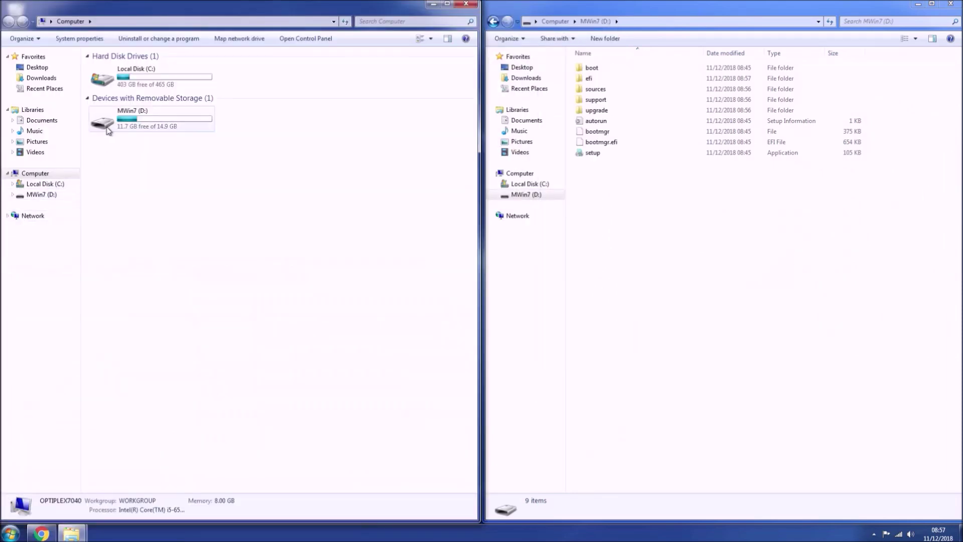
# Step: Delete the Drivers folder from Local Disk (C:) and open the USB drive's sources folder
pyautogui.doubleClick(124, 84)
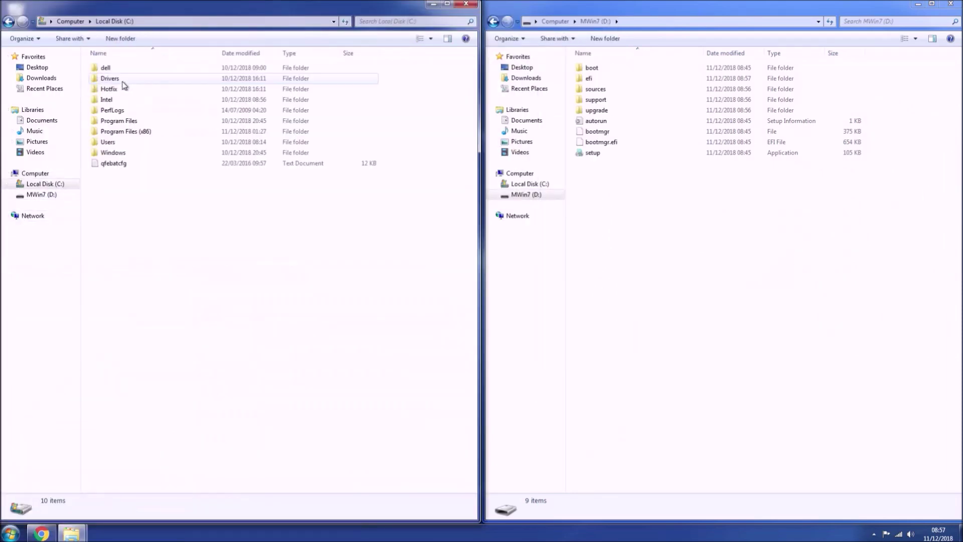
pyautogui.doubleClick(121, 80)
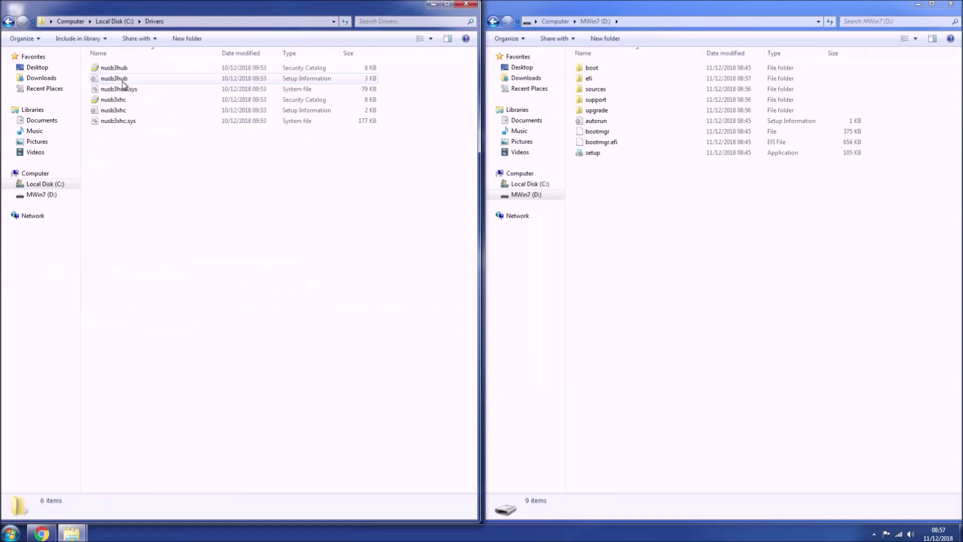
pyautogui.click(9, 22)
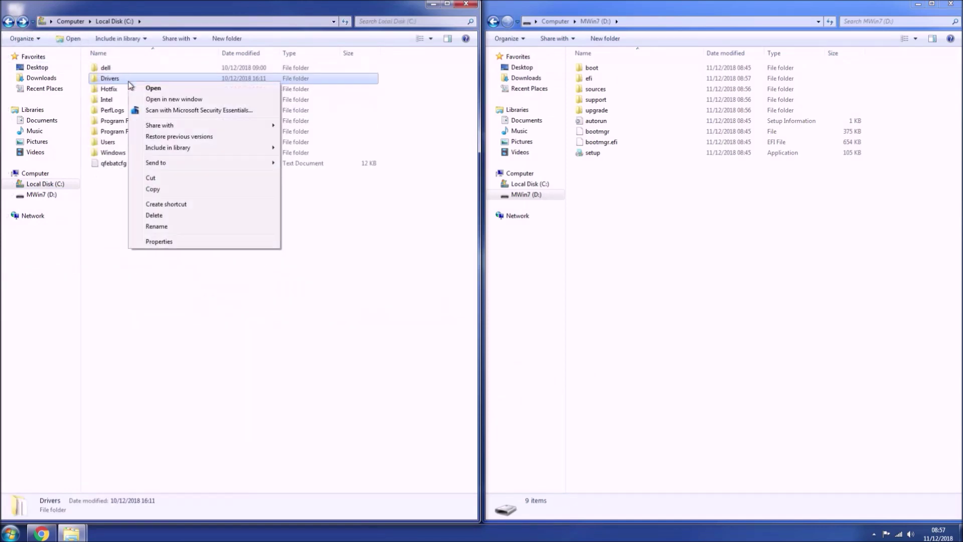
pyautogui.click(167, 214)
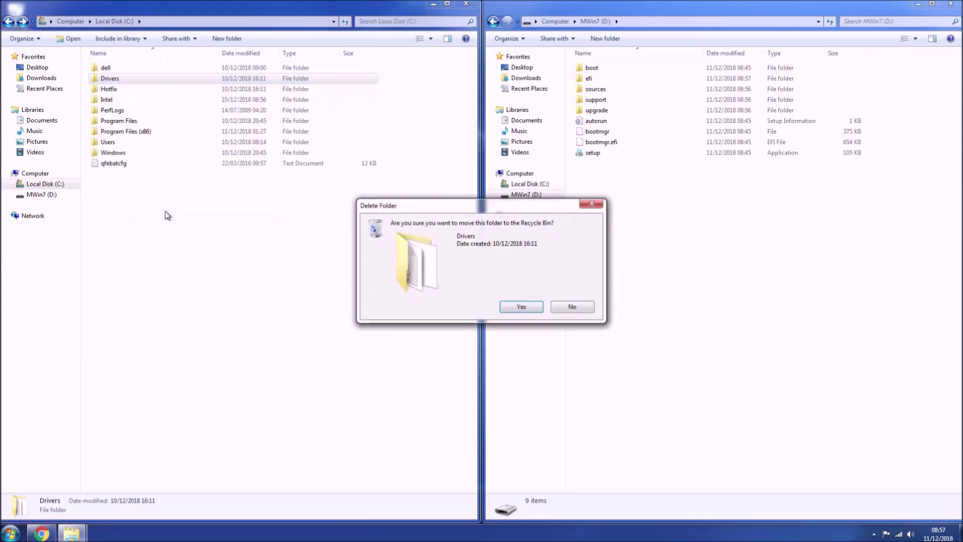
pyautogui.click(521, 307)
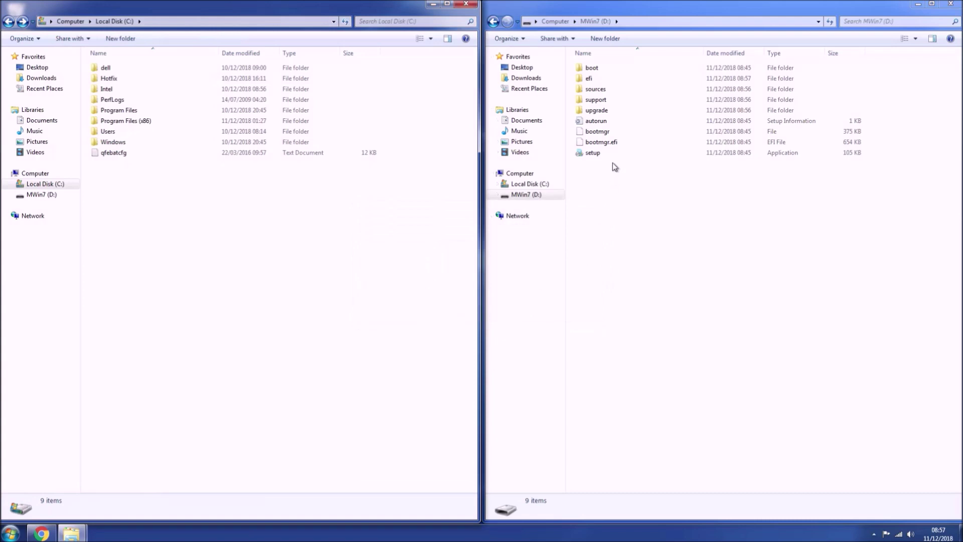
pyautogui.doubleClick(605, 90)
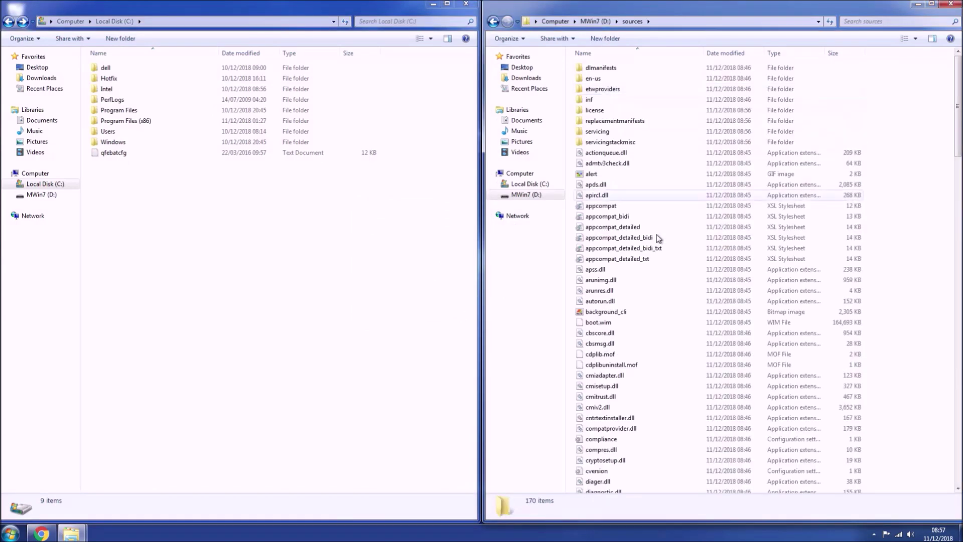
# Step: Copy boot.wim and install.wim from D:\sources to the root of C:, granting administrator permission
pyautogui.scroll(-1, 659, 238)
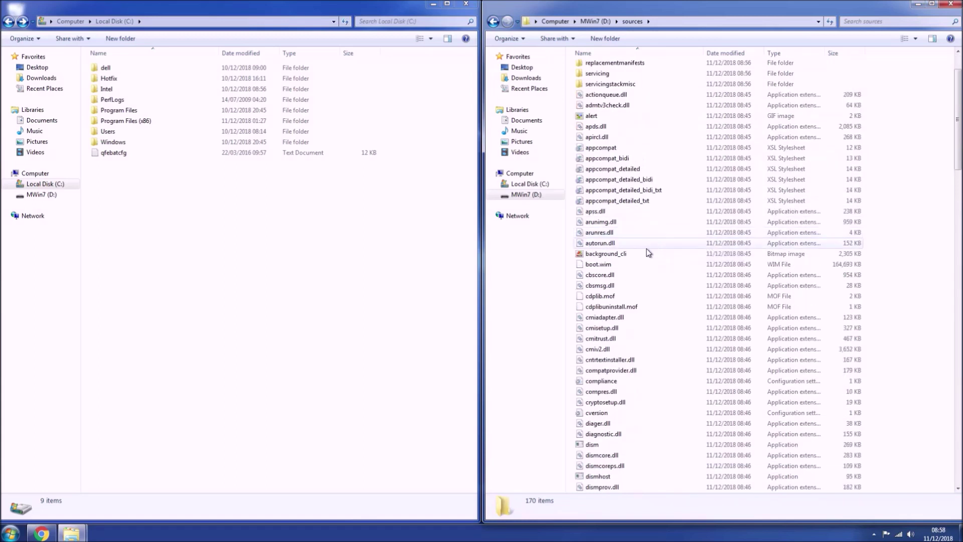
pyautogui.click(646, 266)
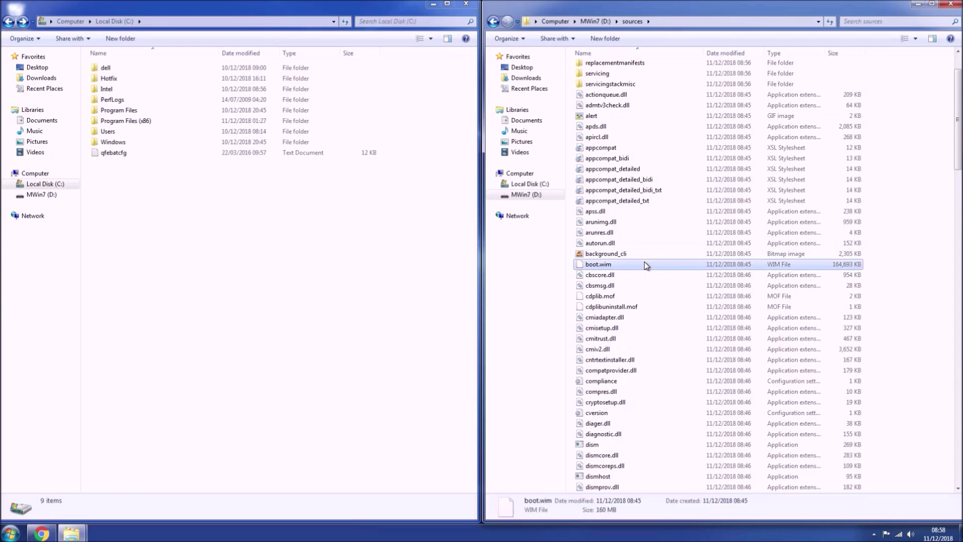
pyautogui.scroll(-2, 647, 266)
pyautogui.scroll(-9, 647, 266)
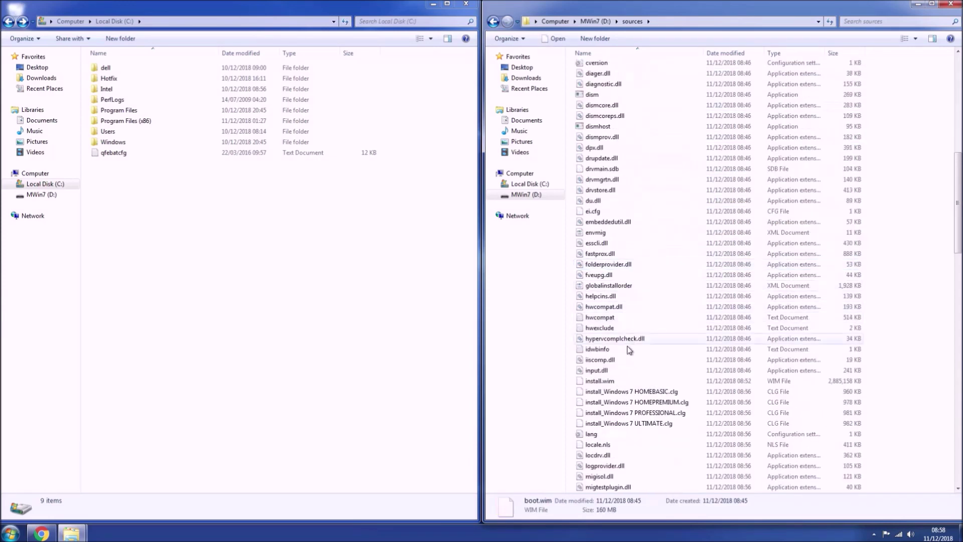
pyautogui.keyDown('ctrl'); pyautogui.click(610, 384); pyautogui.keyUp('ctrl')
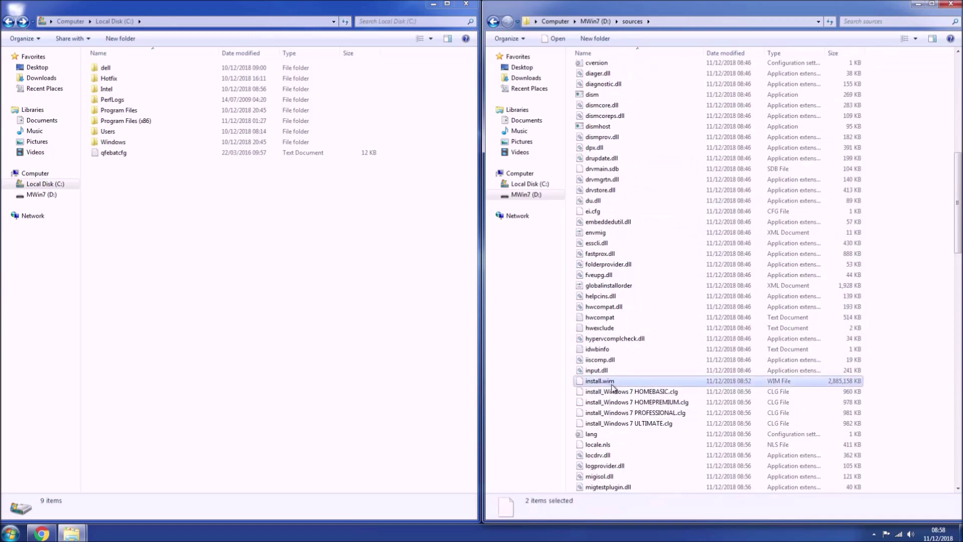
pyautogui.moveTo(597, 389); pyautogui.dragTo(273, 390)
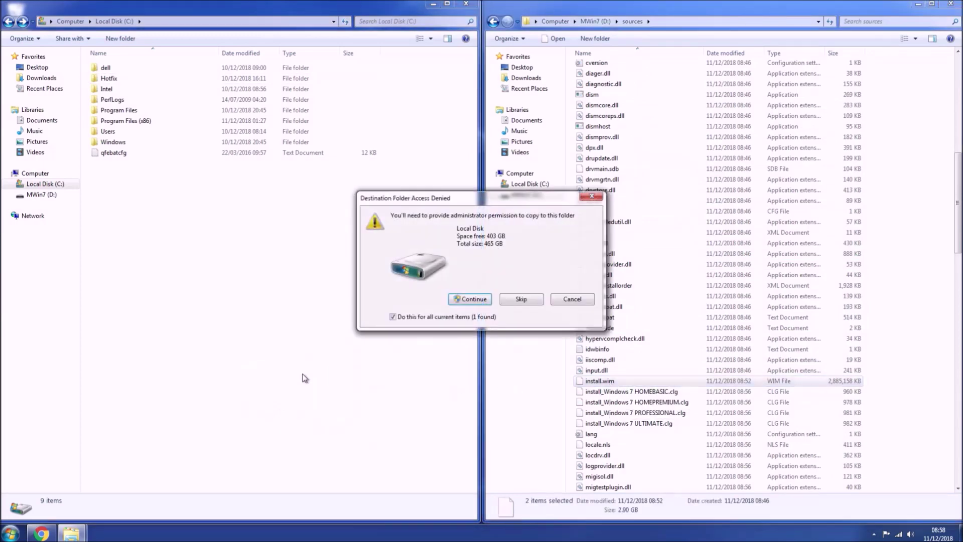
pyautogui.click(471, 298)
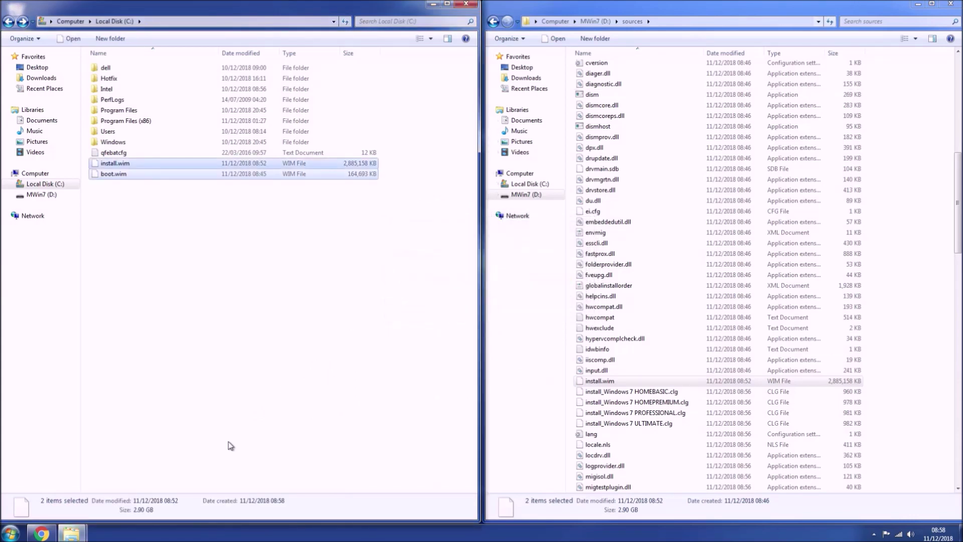
pyautogui.click(42, 533)
# Step: Download the x64 updates KB3020369, KB3125574, KB2729094, KB2670838, KB2834140, KB2639308 and KB46671707
pyautogui.click(303, 6)
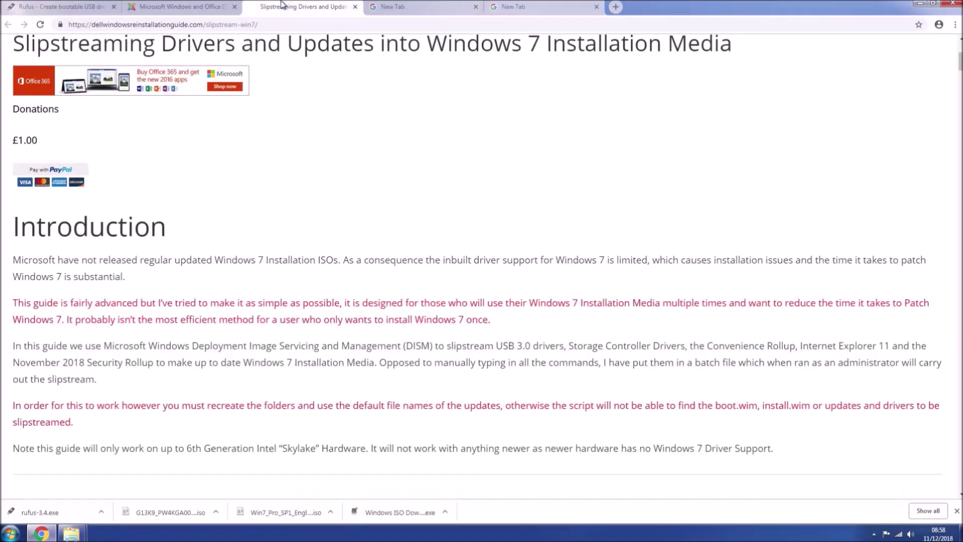
pyautogui.scroll(-10, 74, 165)
pyautogui.click(76, 120)
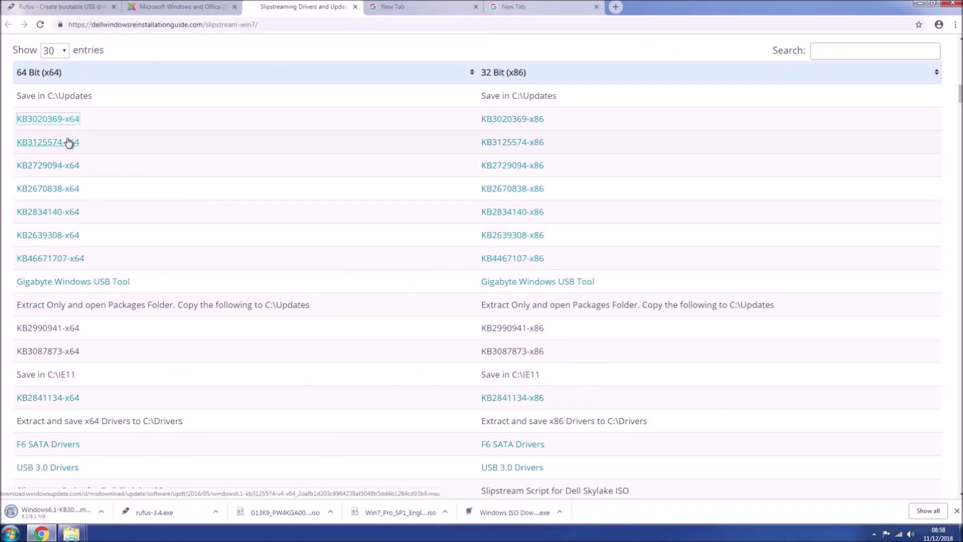
pyautogui.click(69, 142)
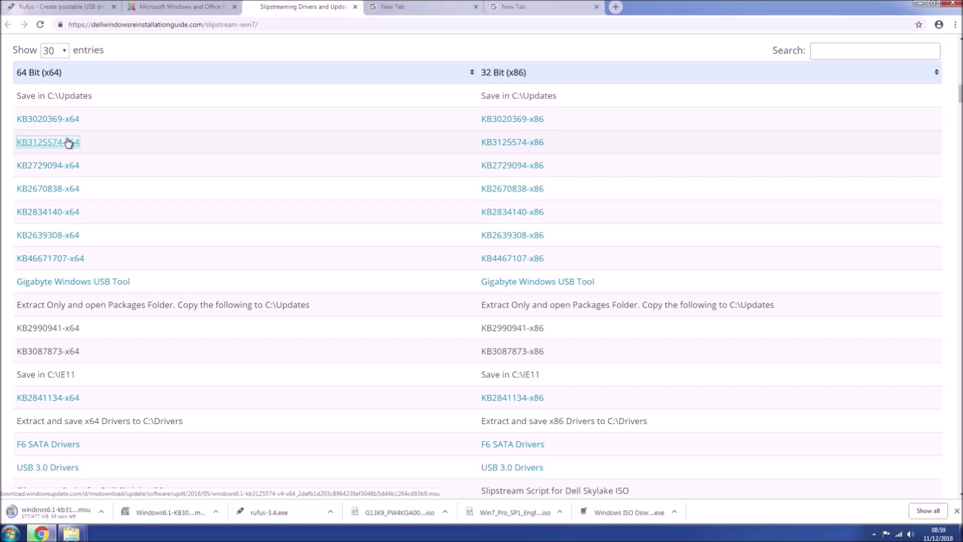
pyautogui.click(71, 165)
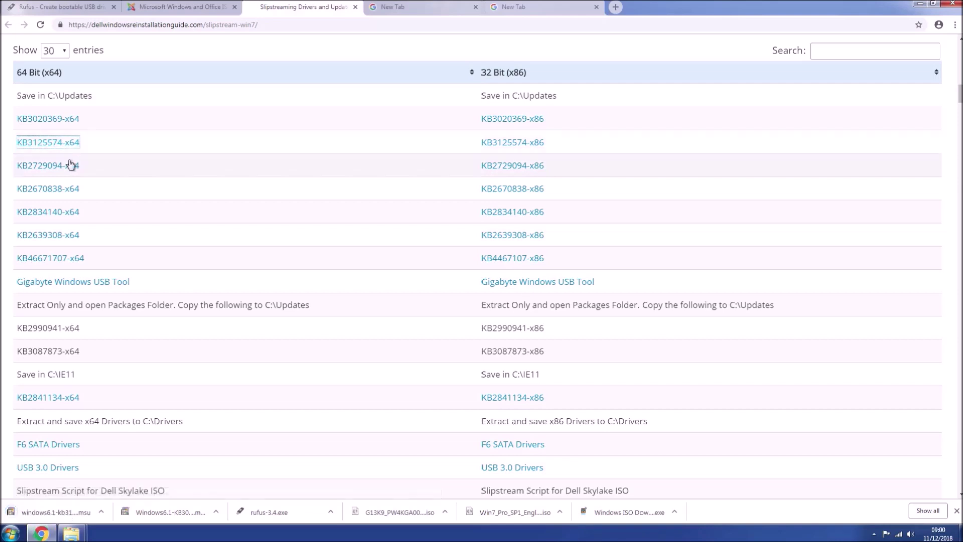
pyautogui.click(75, 189)
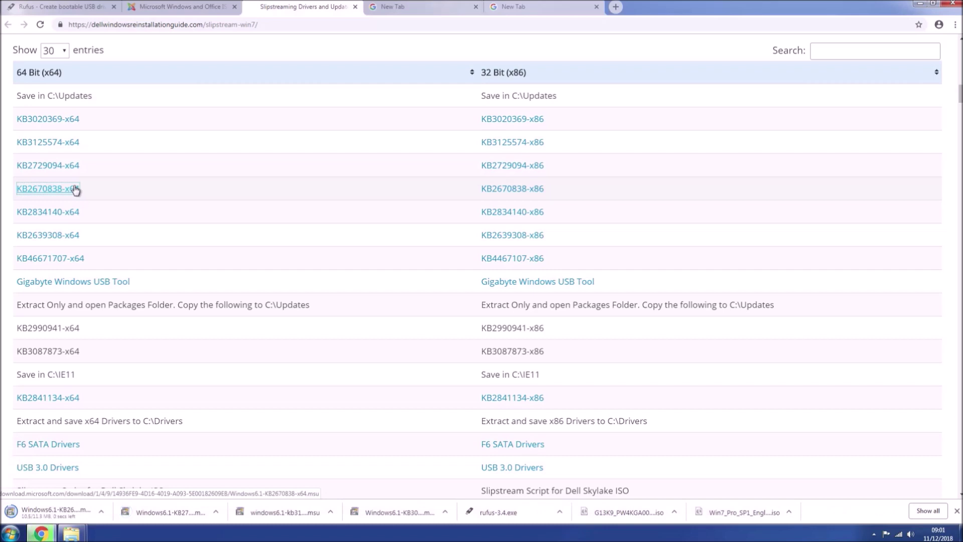
pyautogui.click(79, 213)
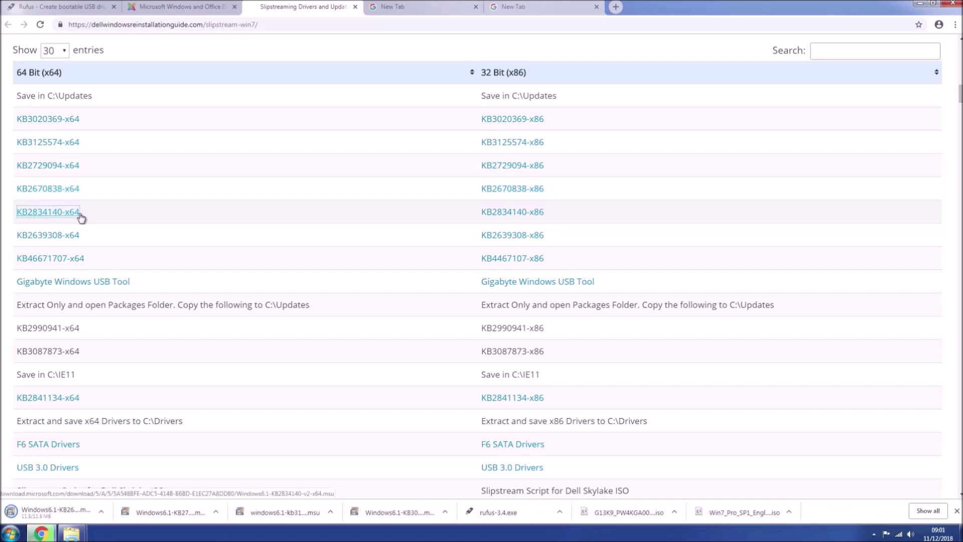
pyautogui.click(78, 236)
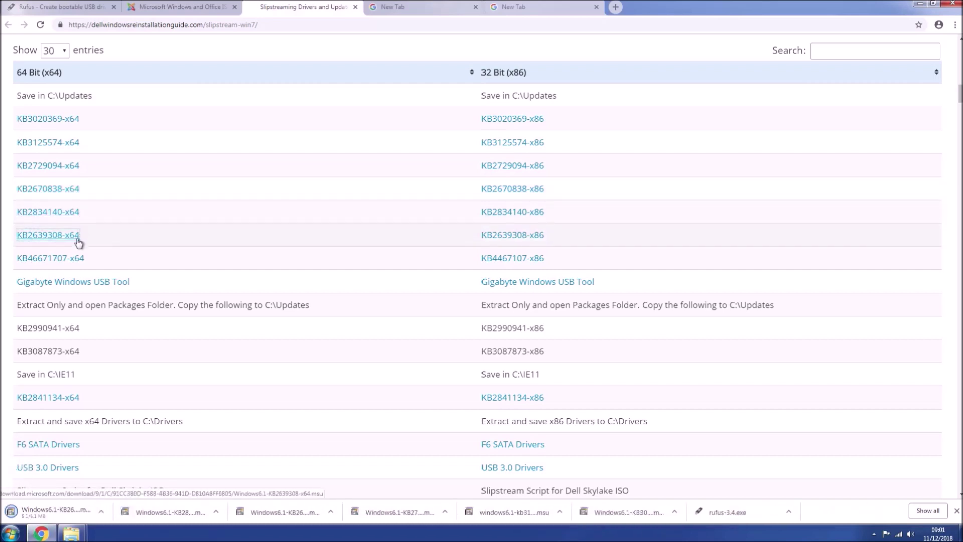
pyautogui.click(75, 259)
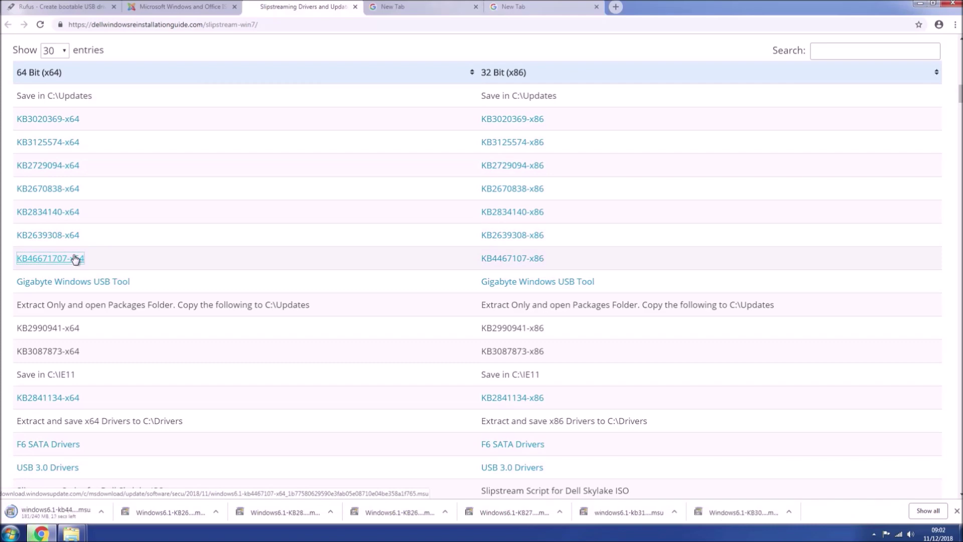
pyautogui.click(73, 281)
# Step: Expand the USB 3.0, USB 3.1 and Chipset driver lists on the GA-Z170X-Gaming G1 support page
pyautogui.hotkey('ctrl', 'f')
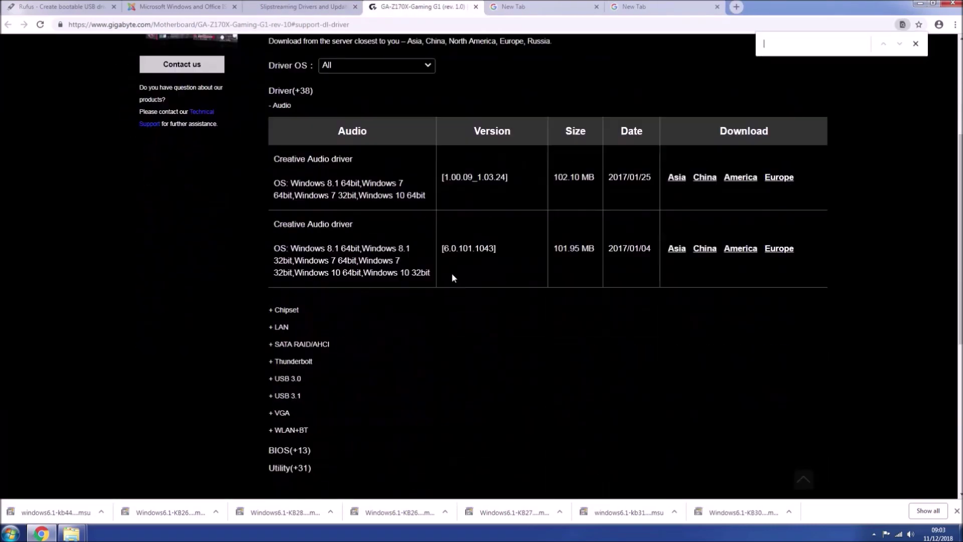
pyautogui.click(268, 380)
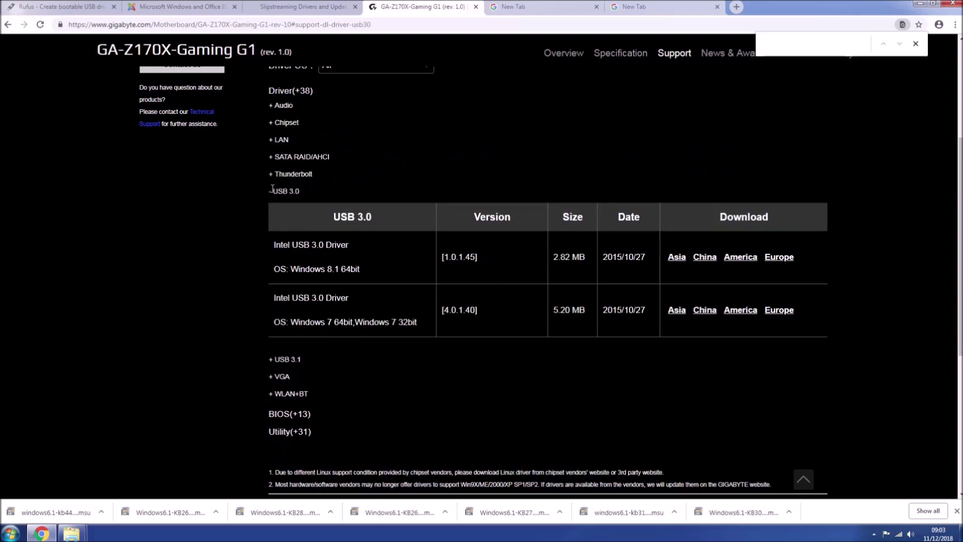
pyautogui.click(285, 359)
pyautogui.click(273, 125)
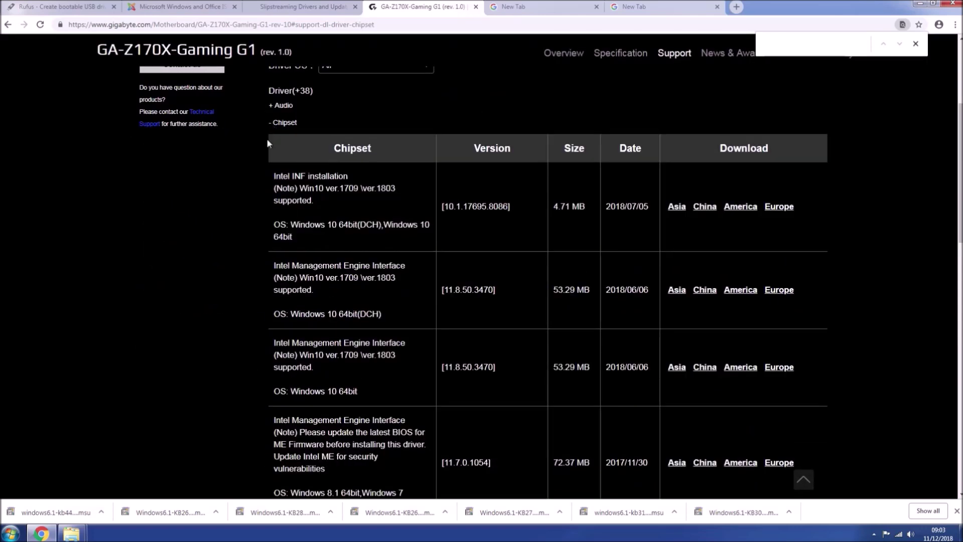
pyautogui.scroll(-15, 302, 225)
pyautogui.scroll(10, 302, 225)
pyautogui.scroll(10, 303, 225)
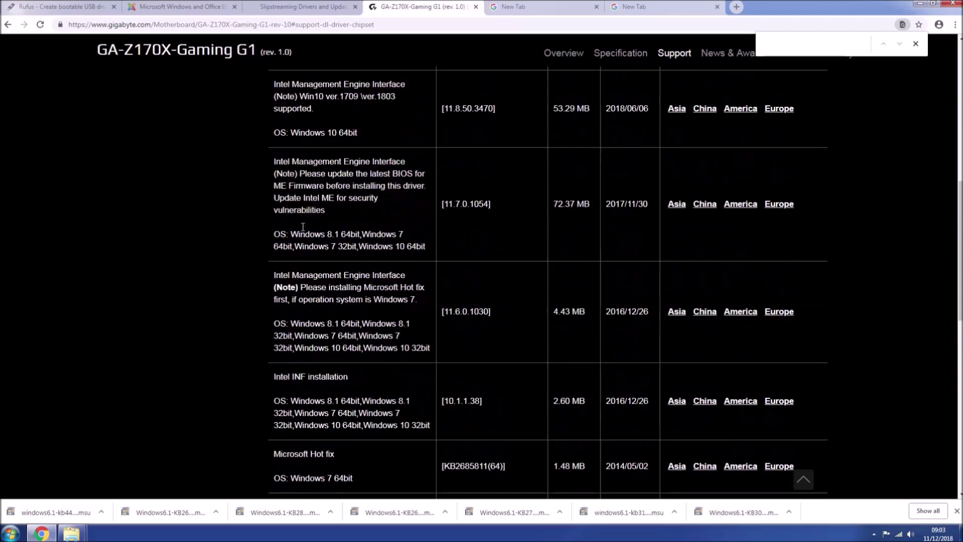
pyautogui.scroll(-10, 271, 226)
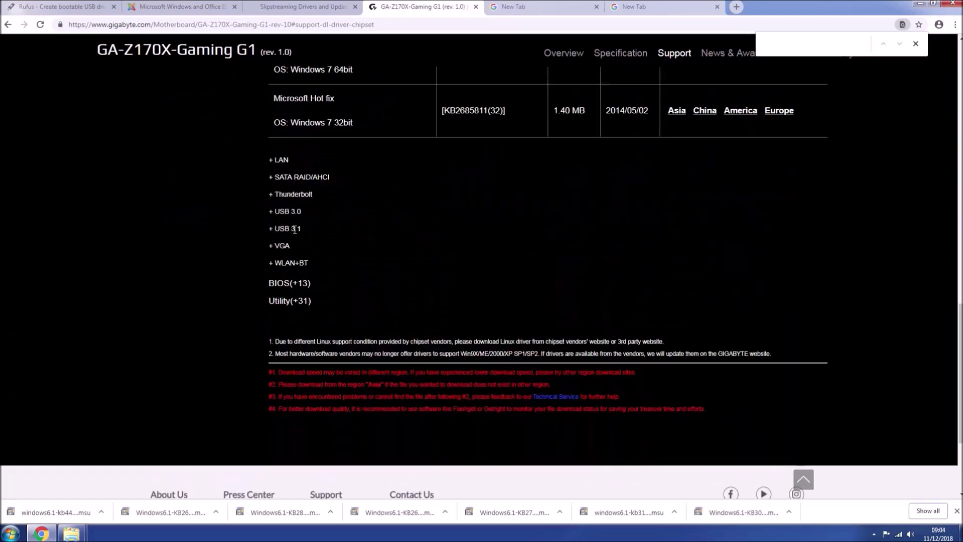
# Step: Expand Utility, find 'usb' and download the Windows USB Installation Tool
pyautogui.click(270, 314)
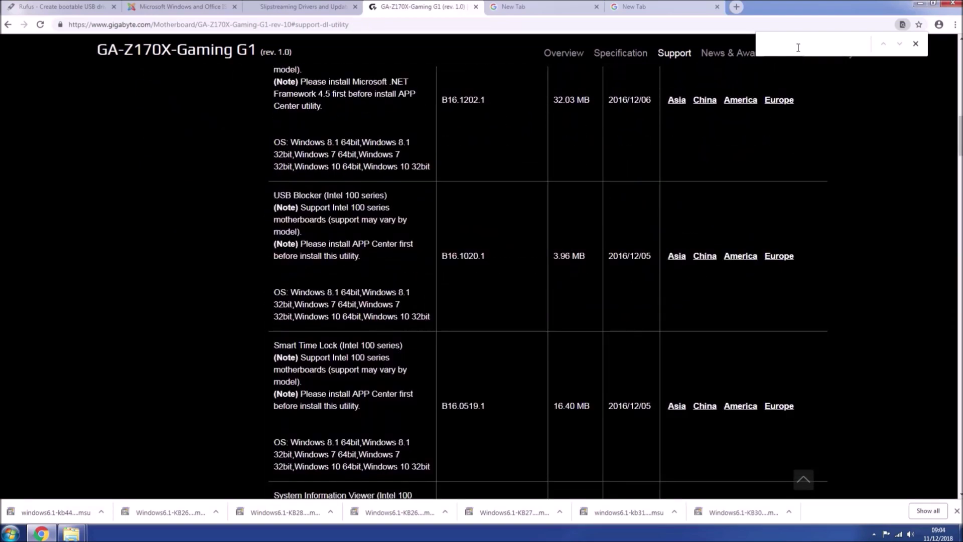
pyautogui.write('usb')
pyautogui.press('Return')
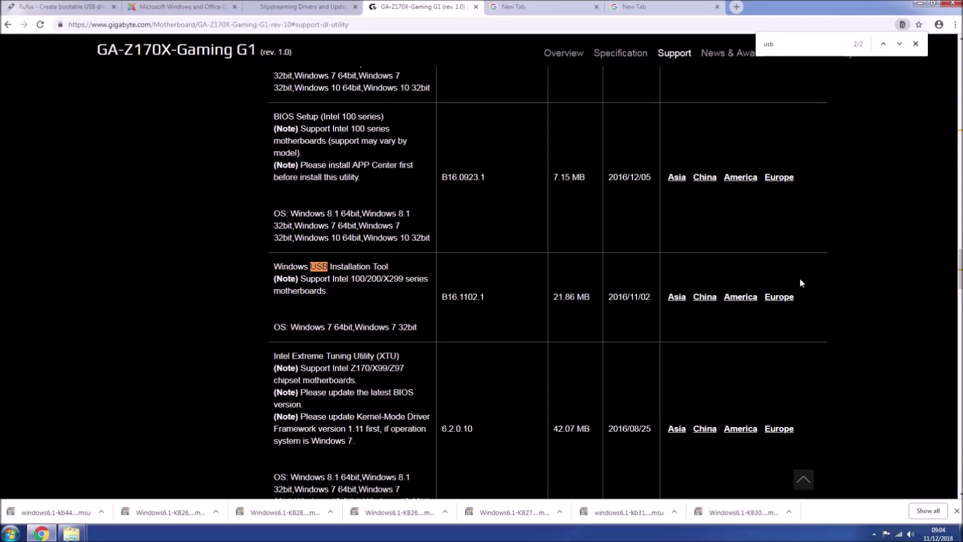
pyautogui.click(741, 297)
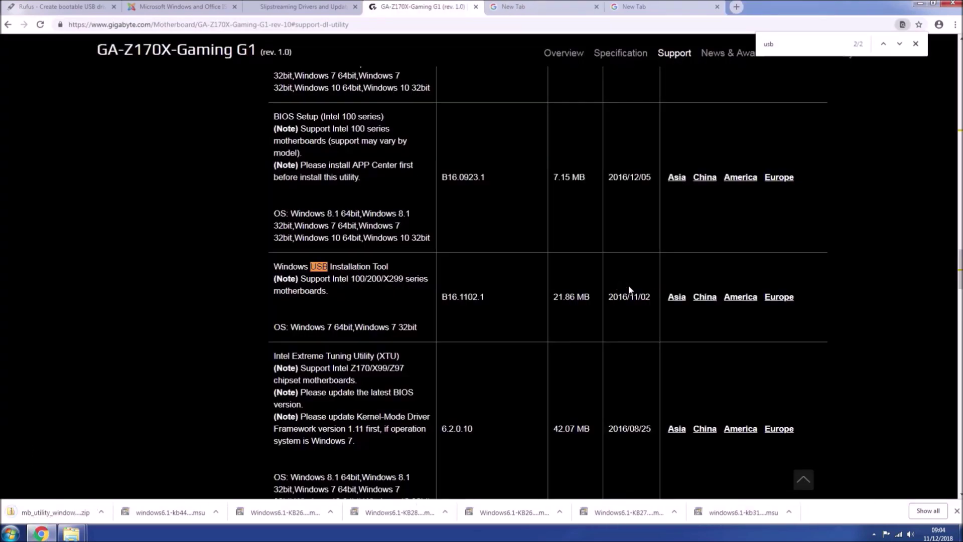
pyautogui.click(915, 5)
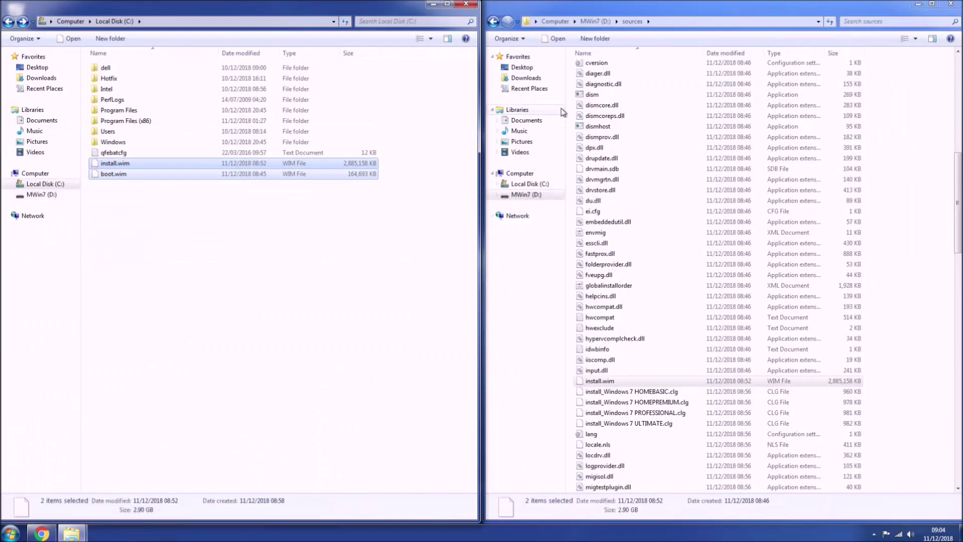
# Step: Create an Updates folder in Downloads and move the seven Windows6.1 update files into it
pyautogui.click(537, 81)
pyautogui.rightClick(601, 293)
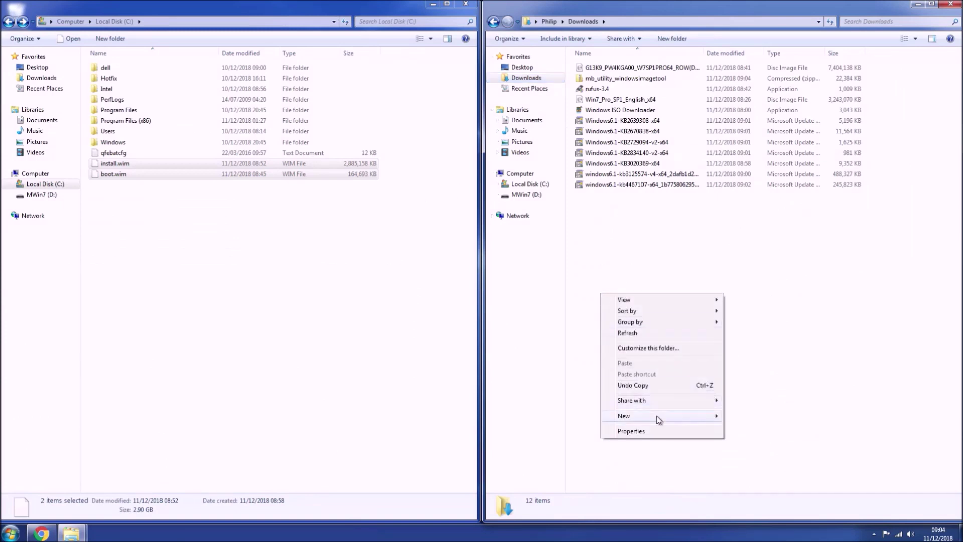
pyautogui.moveTo(668, 416)
pyautogui.click(744, 417)
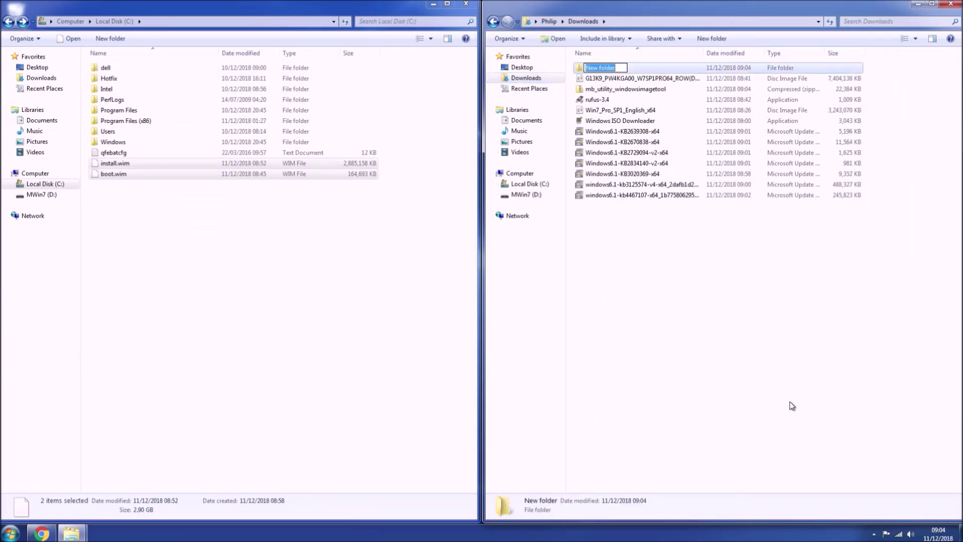
pyautogui.write('Updates')
pyautogui.press('Return')
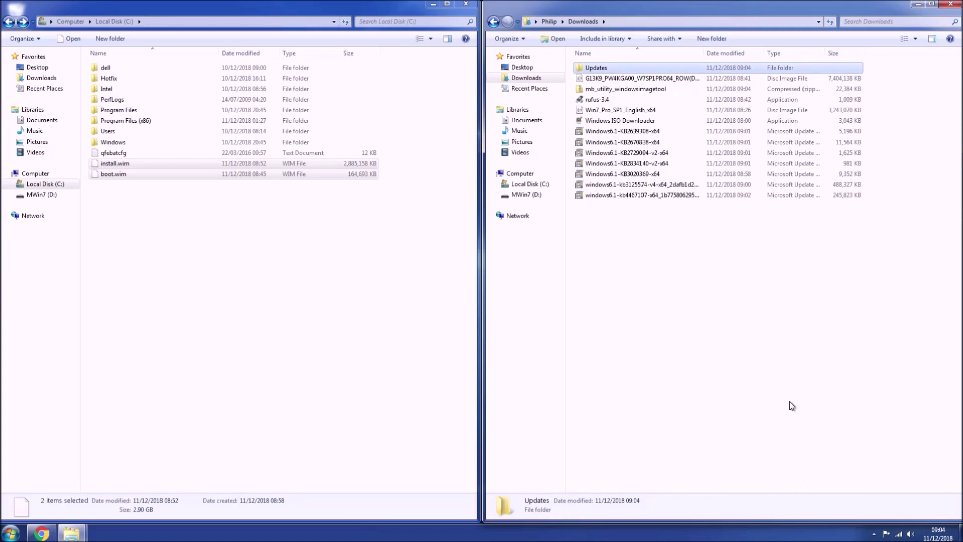
pyautogui.moveTo(677, 296); pyautogui.dragTo(667, 128)
pyautogui.moveTo(643, 144); pyautogui.dragTo(643, 66)
# Step: Extract the mb_utility_windowsimagetool zip into Downloads and gather its HOTFIX\x64 hotfix files
pyautogui.rightClick(626, 91)
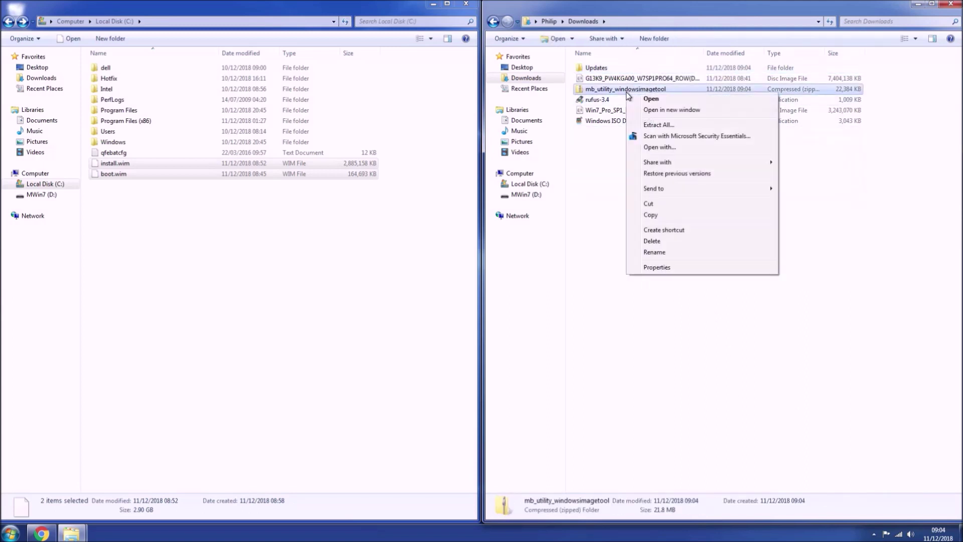
pyautogui.click(658, 125)
pyautogui.click(573, 364)
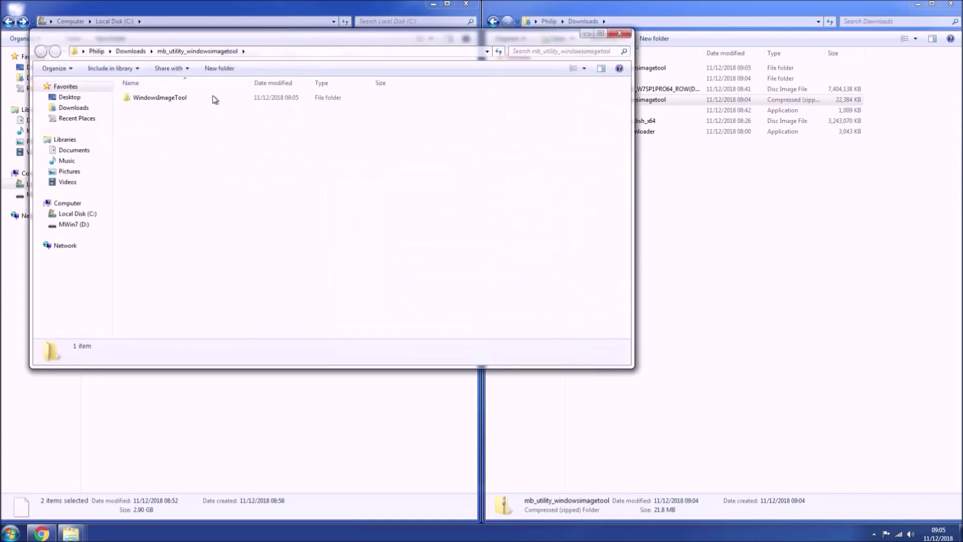
pyautogui.doubleClick(215, 100)
pyautogui.doubleClick(209, 103)
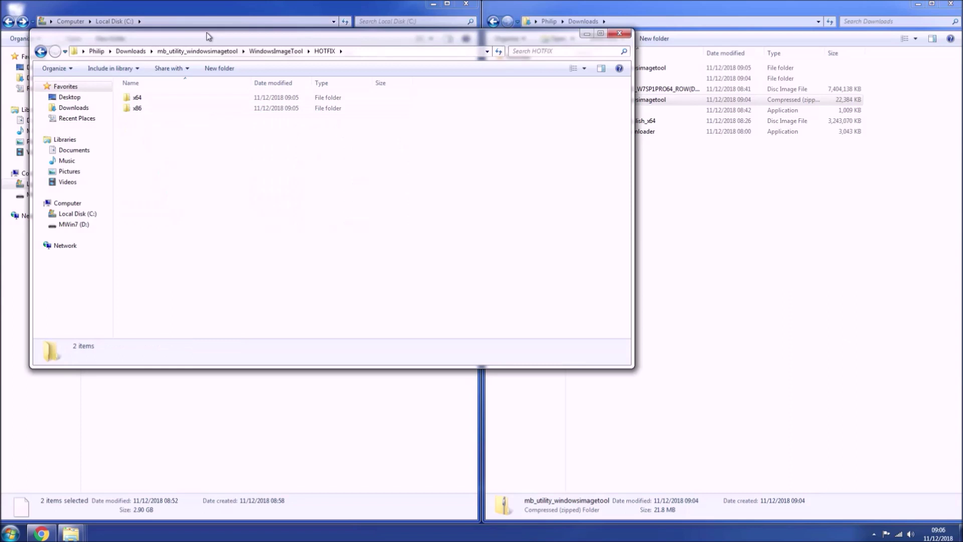
pyautogui.moveTo(209, 36); pyautogui.dragTo(1, 109)
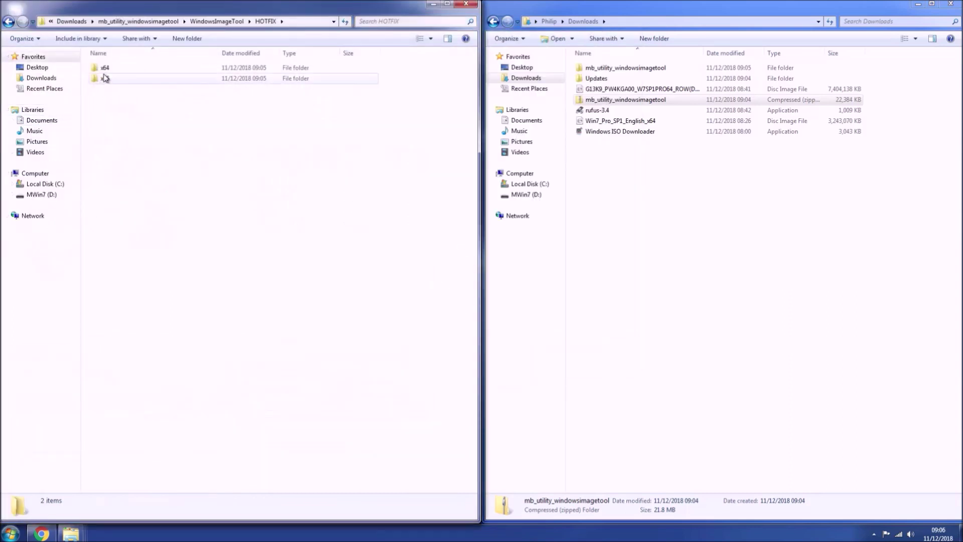
pyautogui.doubleClick(105, 68)
pyautogui.moveTo(327, 114); pyautogui.dragTo(614, 79)
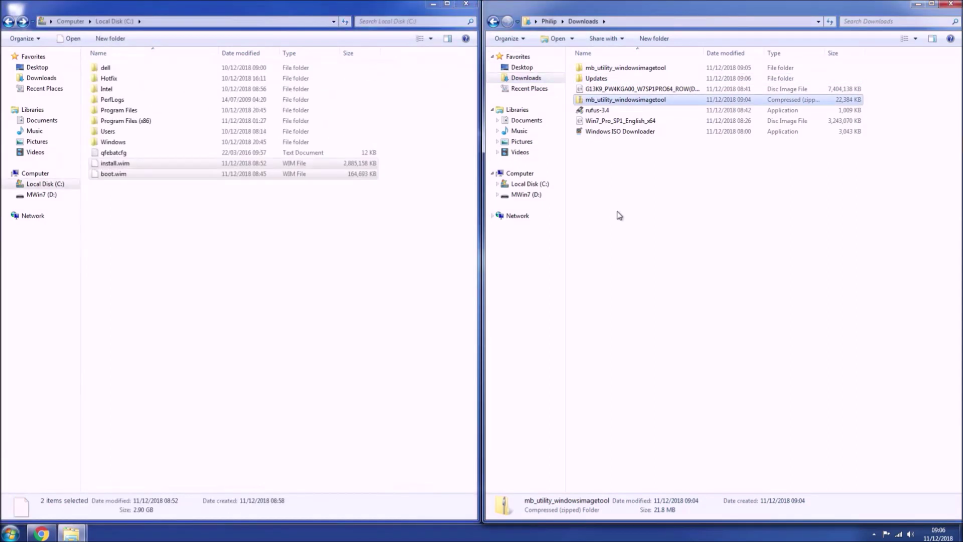
pyautogui.click(620, 218)
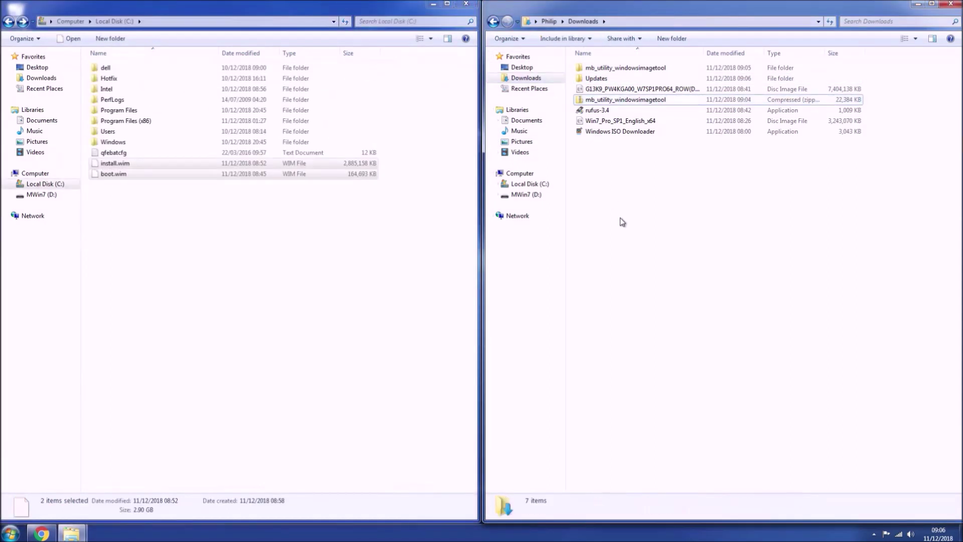
pyautogui.click(42, 532)
# Step: Download the KB2841134-x64 IE11 update package from the slipstreaming page
pyautogui.click(294, 11)
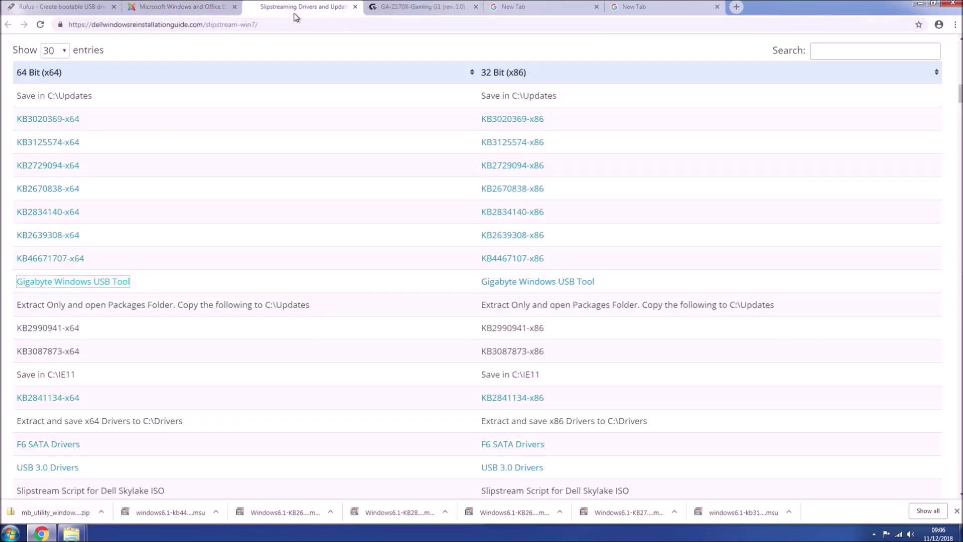
pyautogui.click(63, 397)
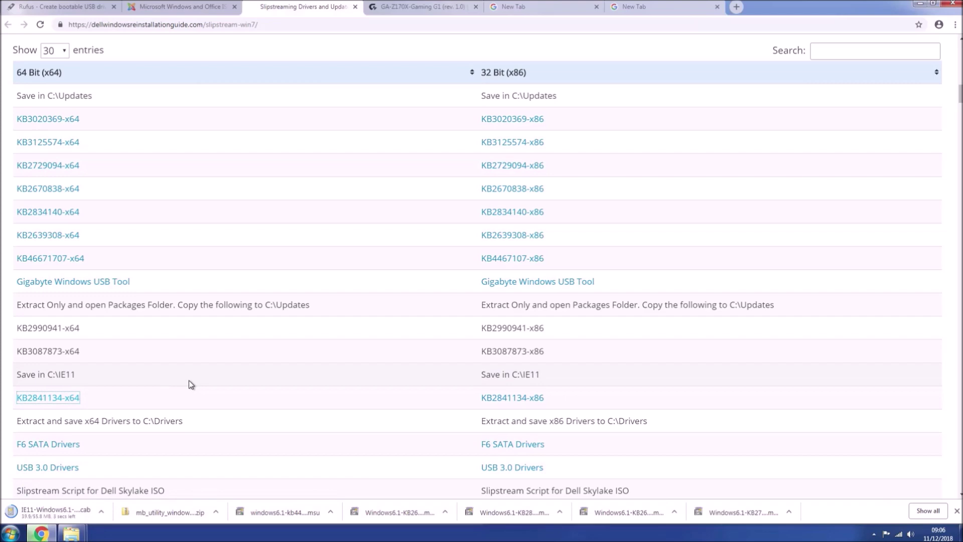
pyautogui.click(71, 533)
pyautogui.click(63, 481)
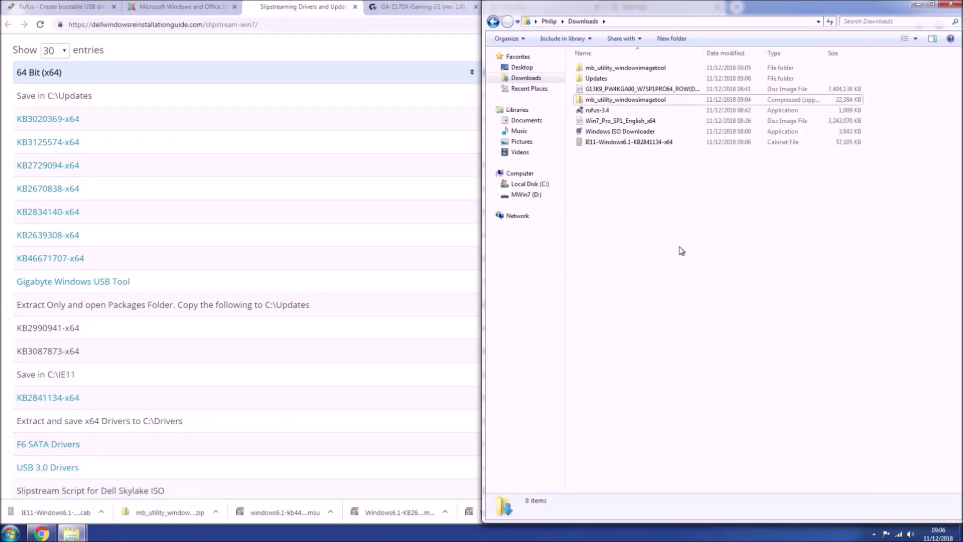
# Step: Create an IE11 folder in Downloads and move the KB2841134-x64 cab file into it
pyautogui.rightClick(717, 272)
pyautogui.moveTo(738, 390)
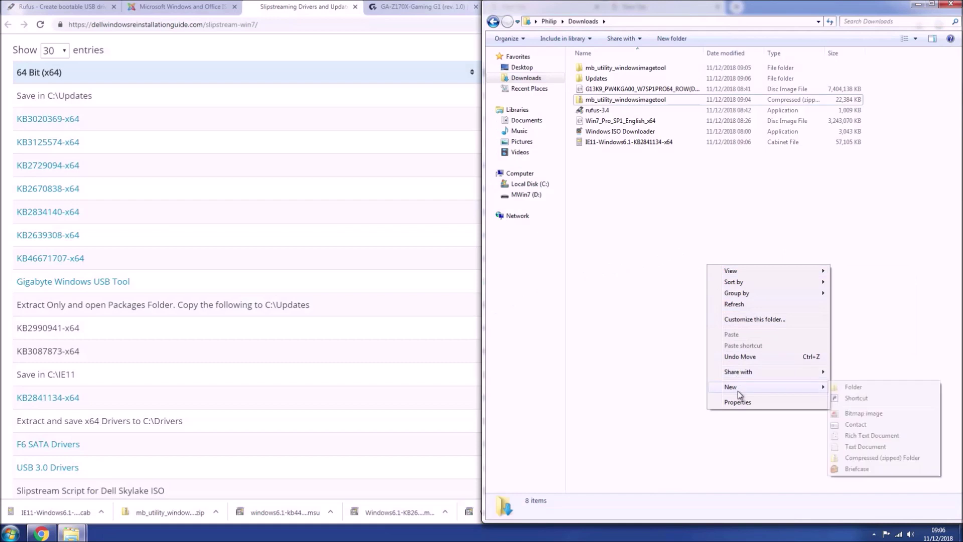
pyautogui.click(857, 390)
pyautogui.write('IE11')
pyautogui.press('Return')
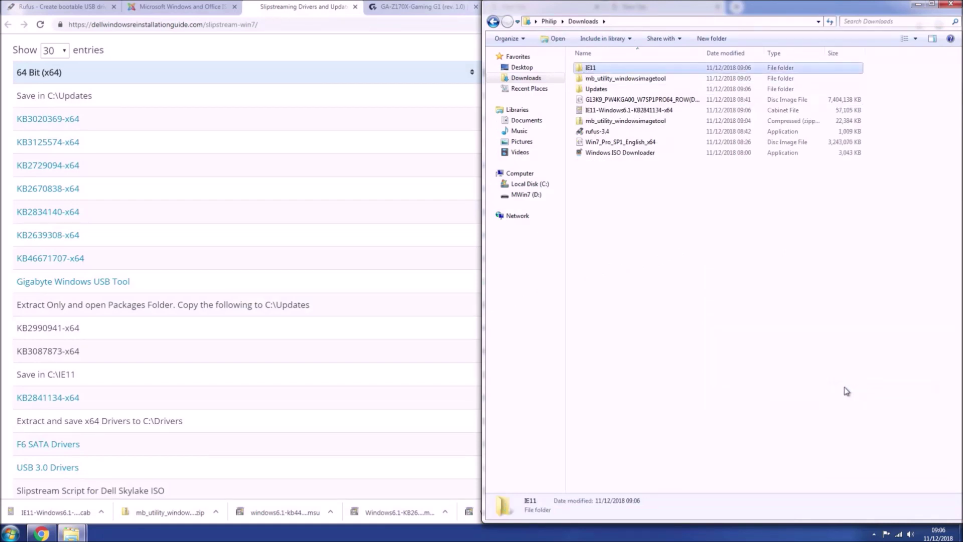
pyautogui.click(652, 110)
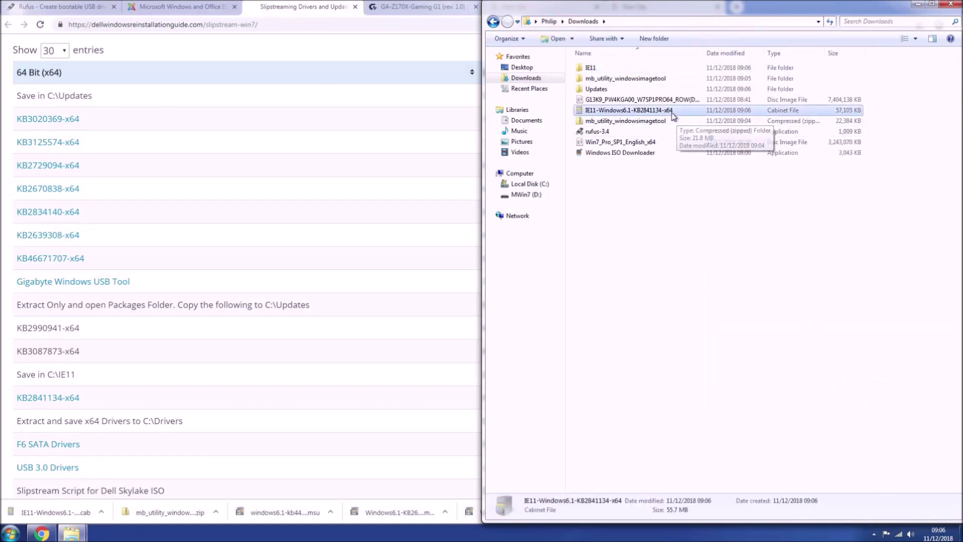
pyautogui.moveTo(675, 112); pyautogui.dragTo(672, 76)
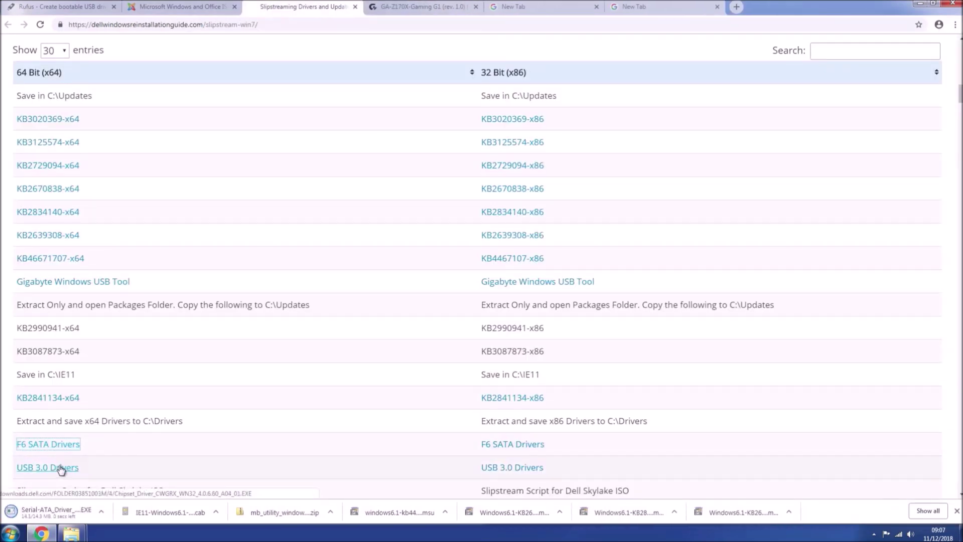
# Step: Download the USB 3.0 drivers package and run Chipset_Driver in extract-only mode
pyautogui.click(65, 468)
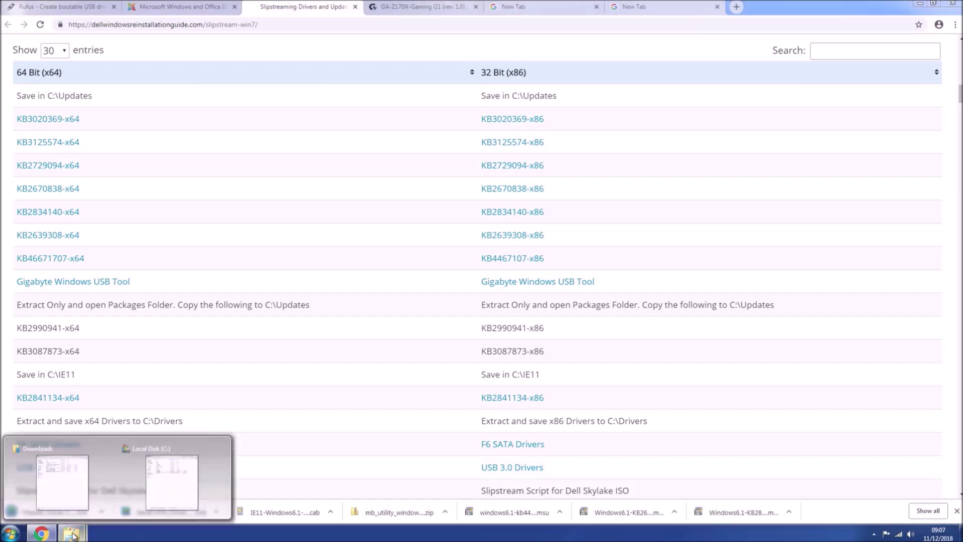
pyautogui.click(101, 484)
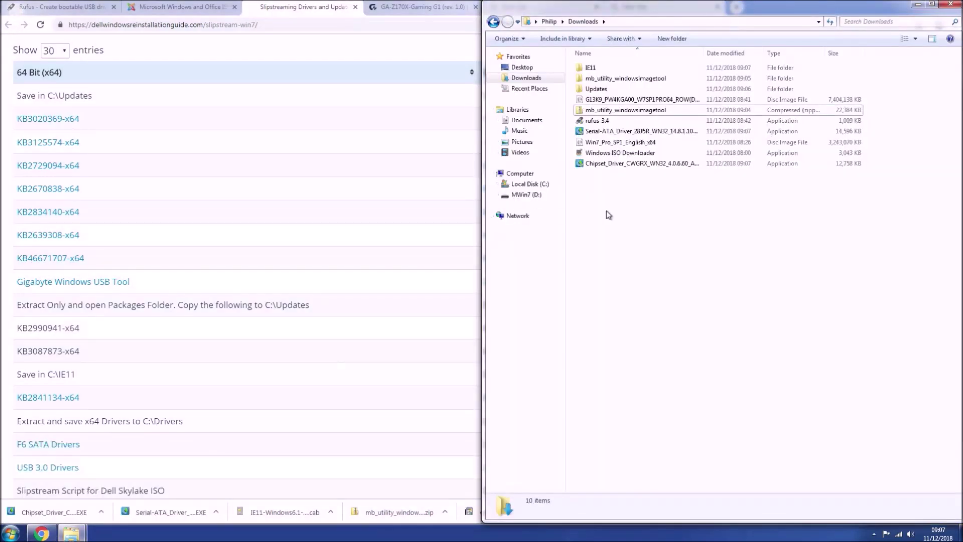
pyautogui.doubleClick(624, 164)
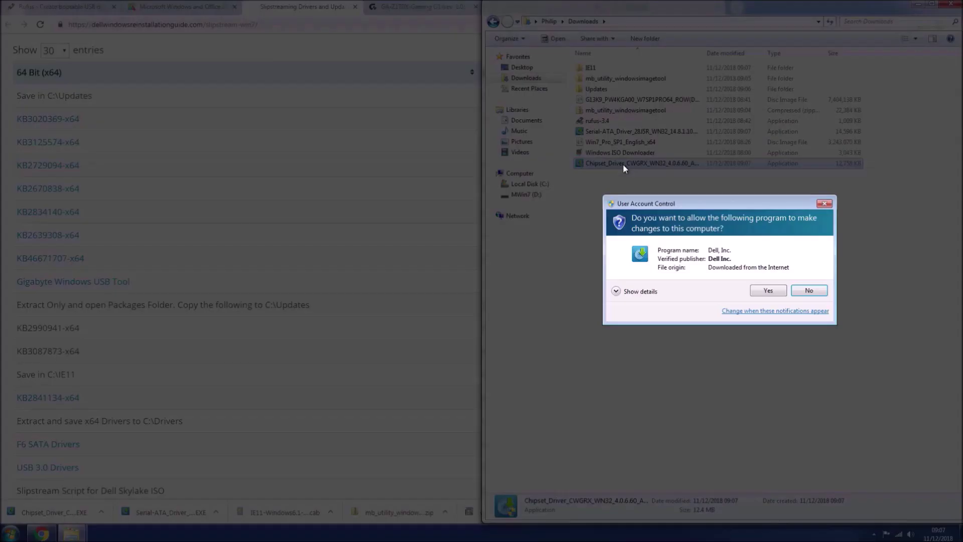
pyautogui.click(758, 291)
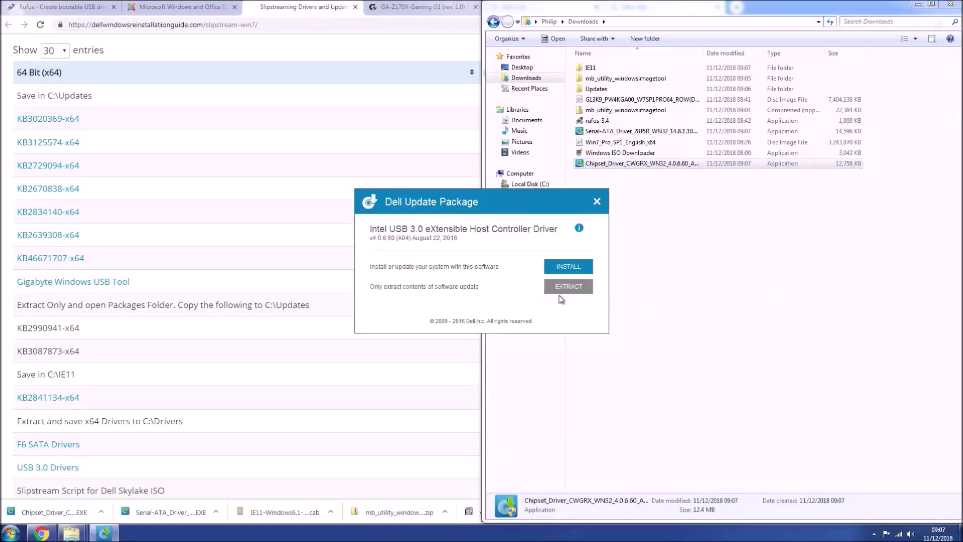
pyautogui.click(562, 287)
# Step: Extract the Intel USB 3.0 driver into a new Downloads\USB3 folder and close the updater
pyautogui.moveTo(474, 311); pyautogui.dragTo(441, 311)
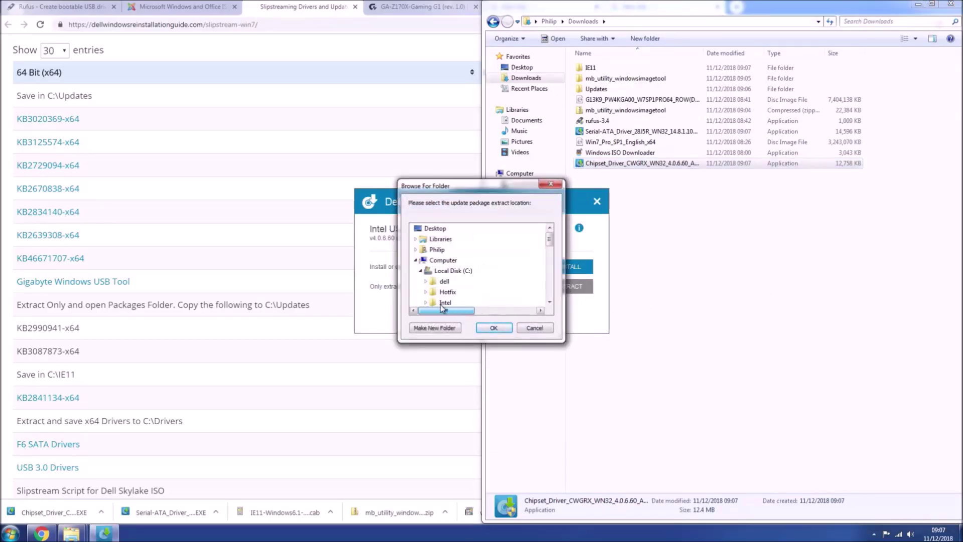
pyautogui.click(436, 270)
pyautogui.click(412, 259)
pyautogui.click(412, 250)
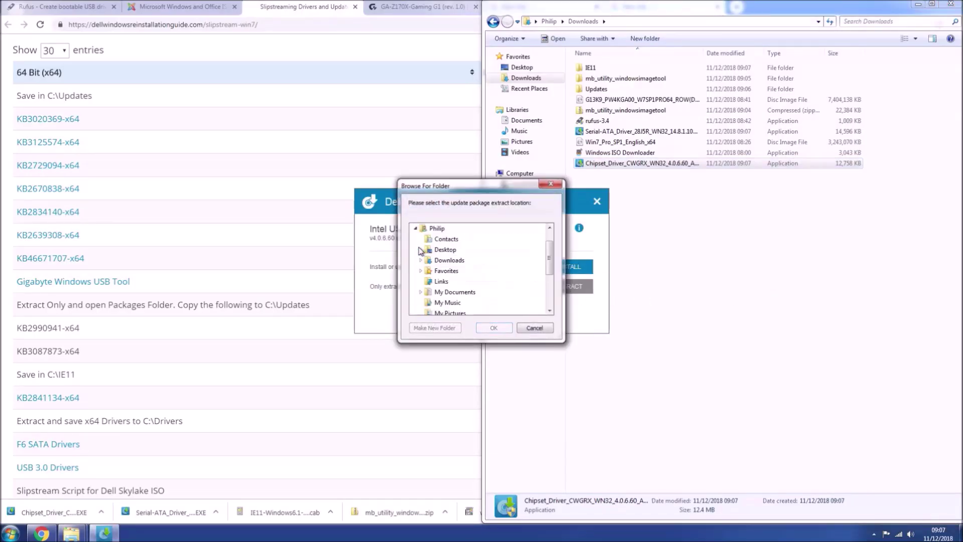
pyautogui.click(449, 260)
pyautogui.click(434, 328)
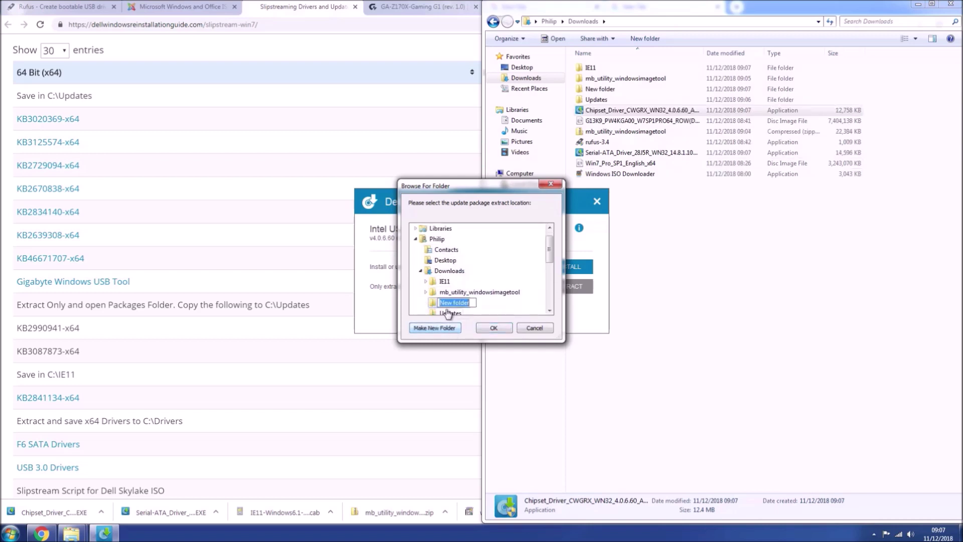
pyautogui.write('USB3')
pyautogui.click(502, 330)
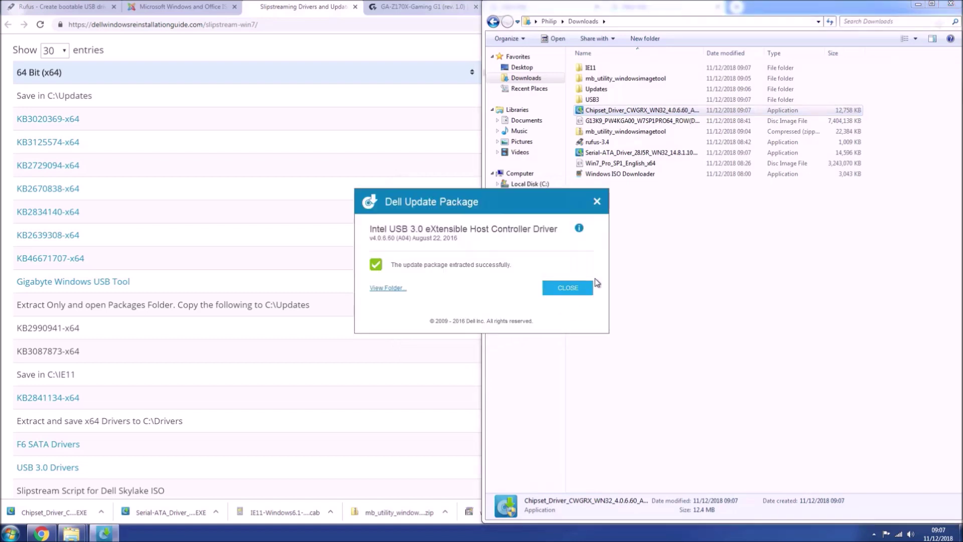
pyautogui.click(587, 291)
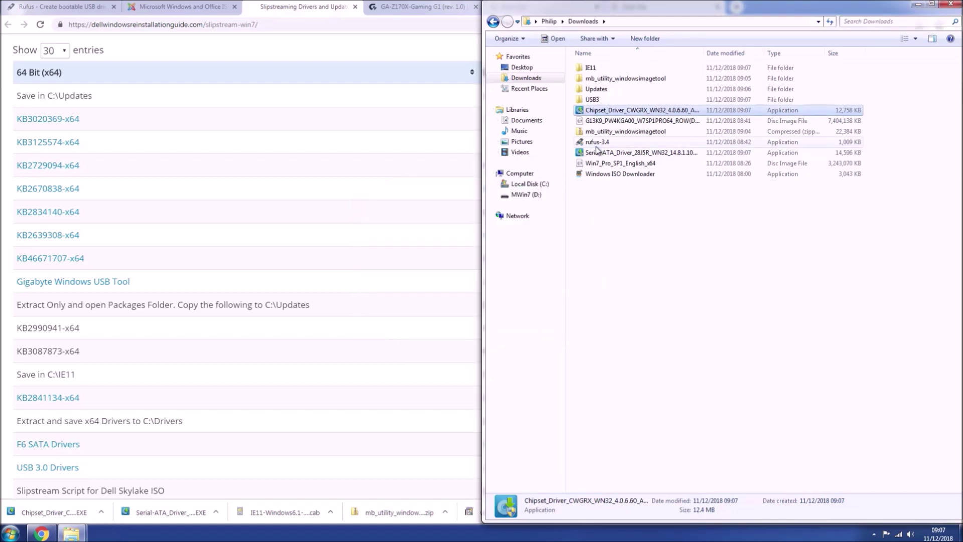
pyautogui.moveTo(71, 533)
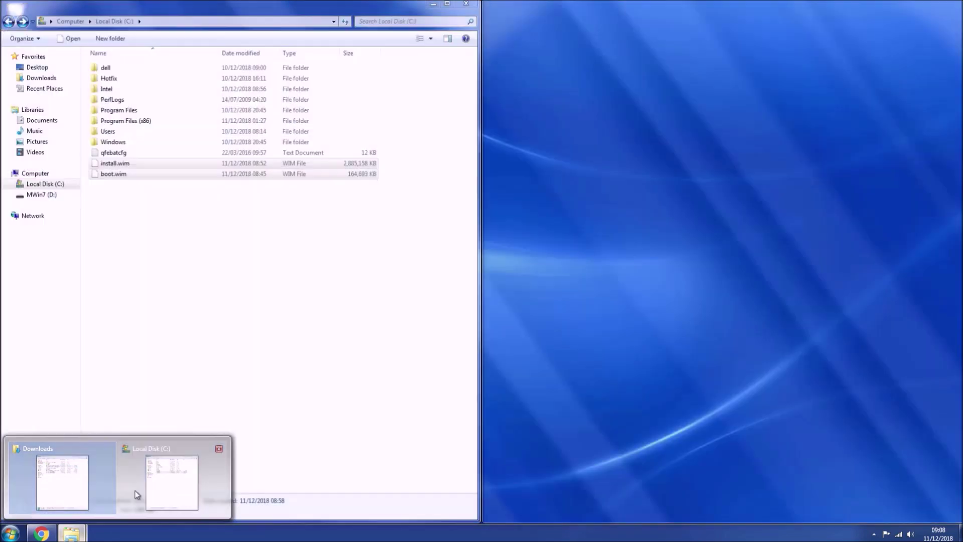
pyautogui.click(135, 490)
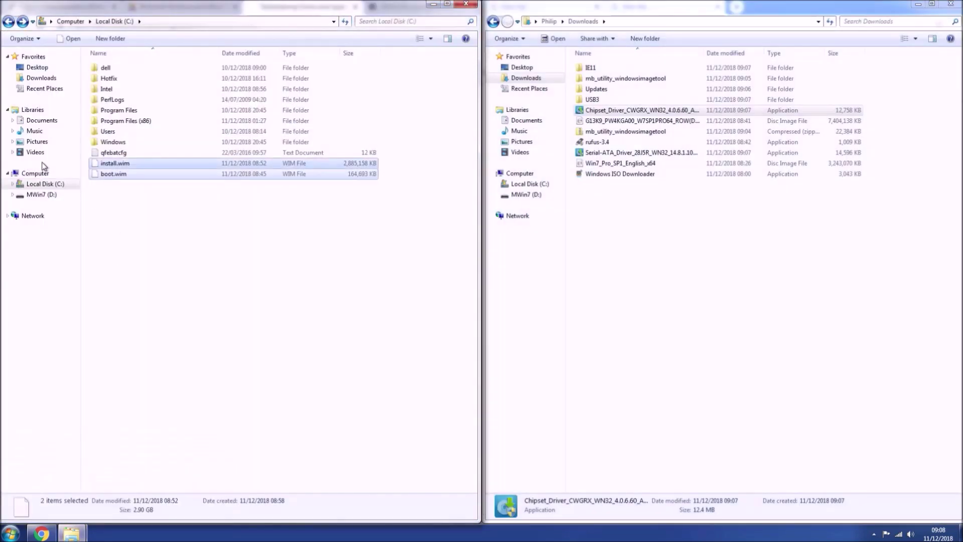
# Step: Create a Drivers folder in Downloads while opening the USB3 folder beside it
pyautogui.click(41, 78)
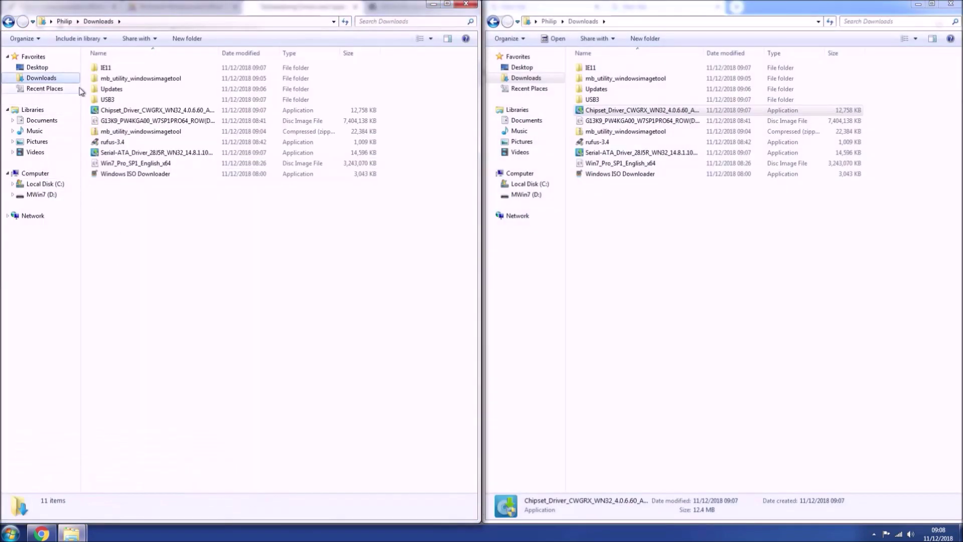
pyautogui.doubleClick(125, 100)
pyautogui.rightClick(687, 259)
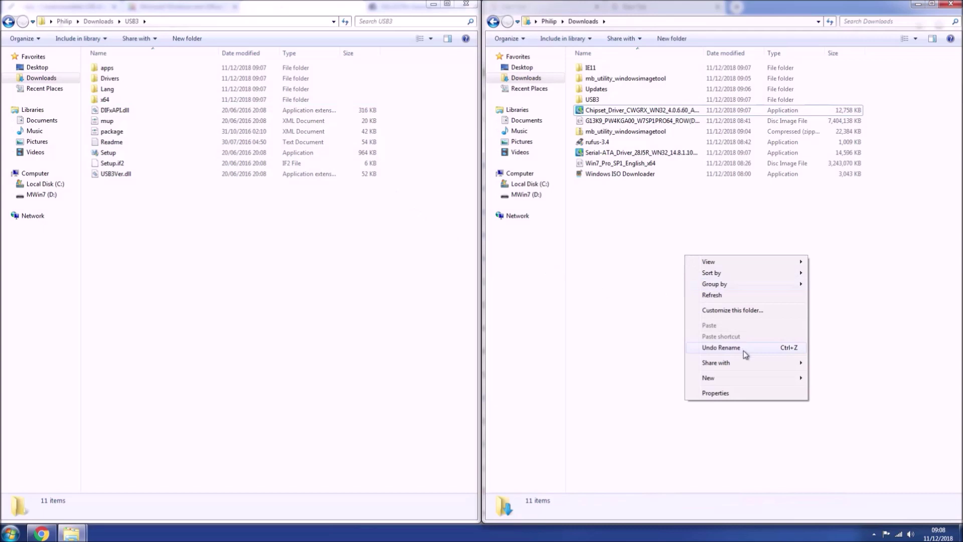
pyautogui.moveTo(753, 377)
pyautogui.click(819, 380)
pyautogui.write('D')
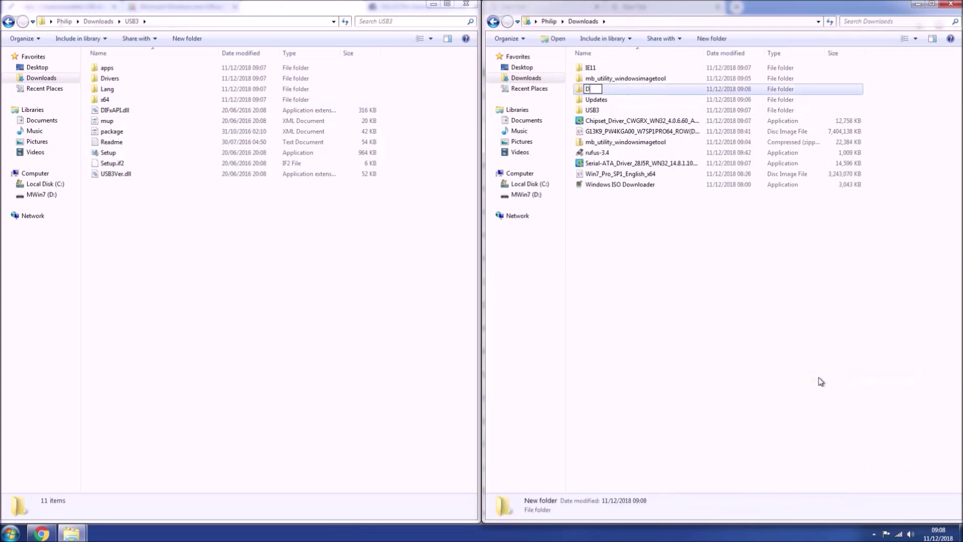
pyautogui.press('Return')
pyautogui.press('Return')
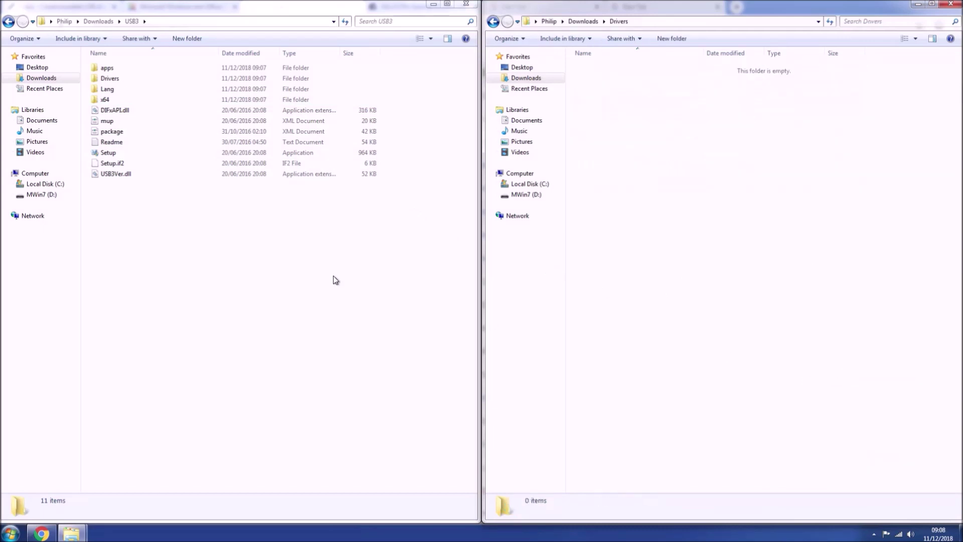
# Step: Move the eight iusb3 files from USB3\Drivers\Win7\x64 into Downloads\Drivers
pyautogui.click(140, 81)
pyautogui.doubleClick(140, 80)
pyautogui.doubleClick(140, 78)
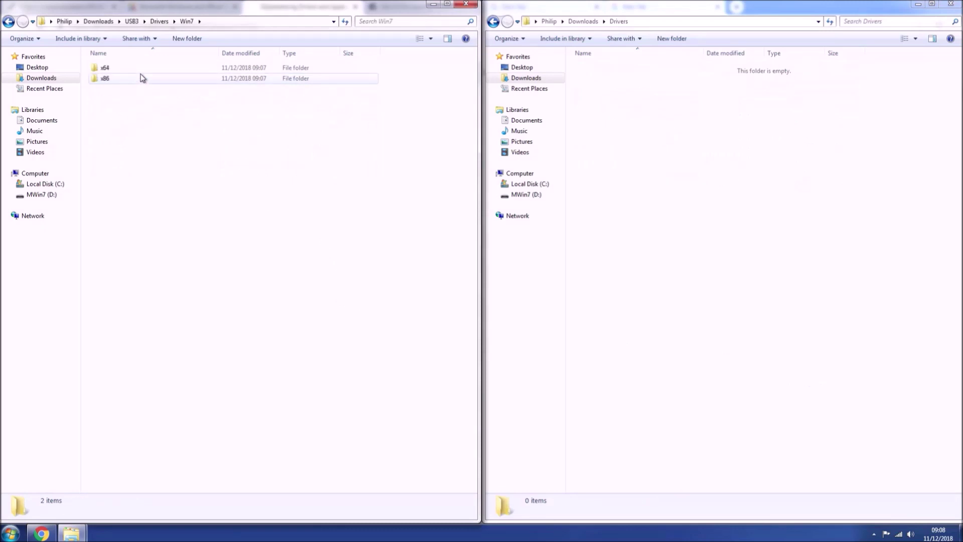
pyautogui.doubleClick(142, 71)
pyautogui.moveTo(170, 135); pyautogui.dragTo(652, 189)
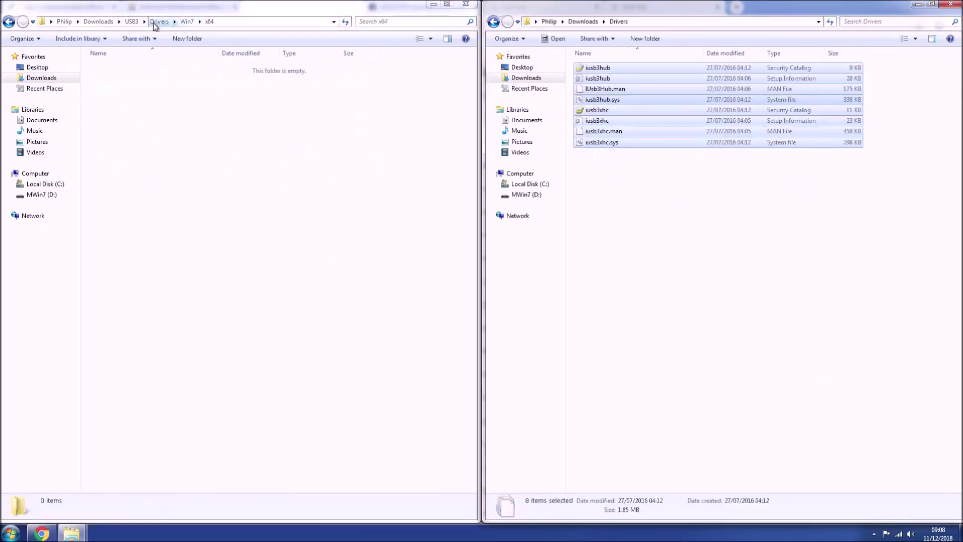
# Step: Launch the Serial-ATA_Driver package from Downloads and allow it to run
pyautogui.click(99, 21)
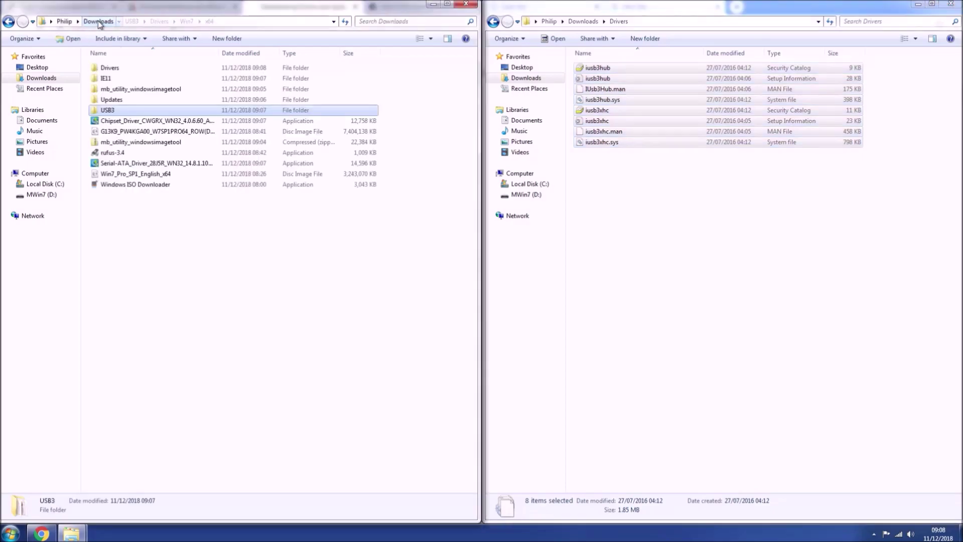
pyautogui.doubleClick(141, 163)
pyautogui.click(277, 292)
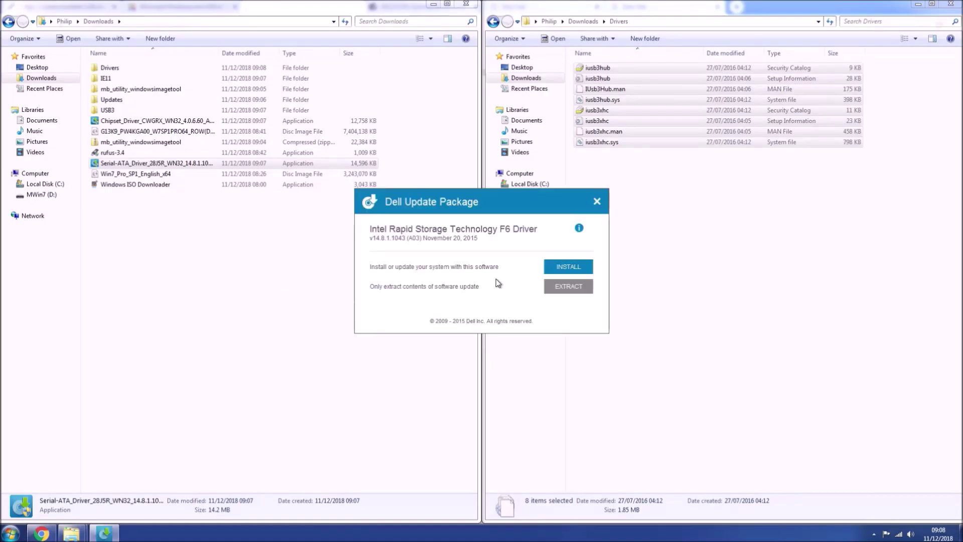
# Step: Extract the Intel Rapid Storage Technology F6 driver into a new Downloads\F6SATA folder and close the package
pyautogui.click(546, 295)
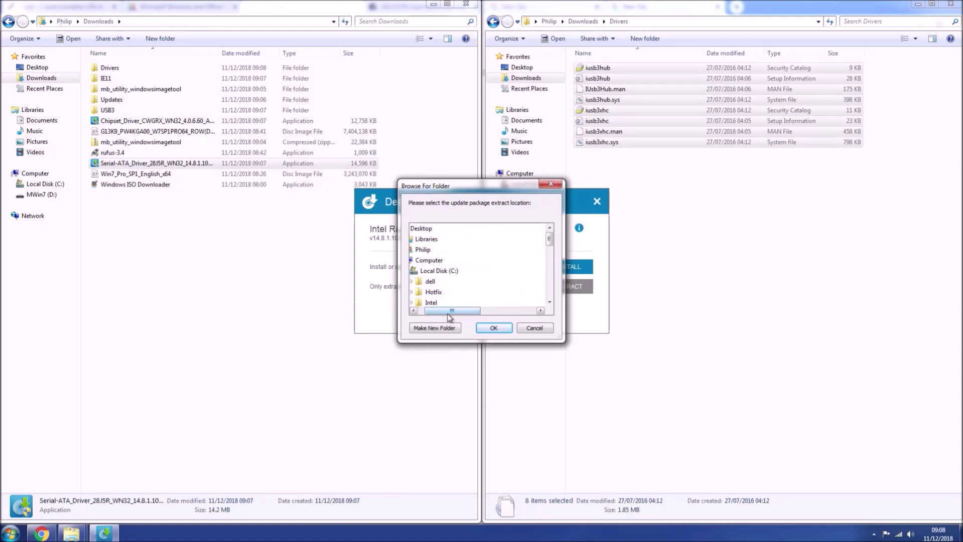
pyautogui.click(416, 260)
pyautogui.click(416, 249)
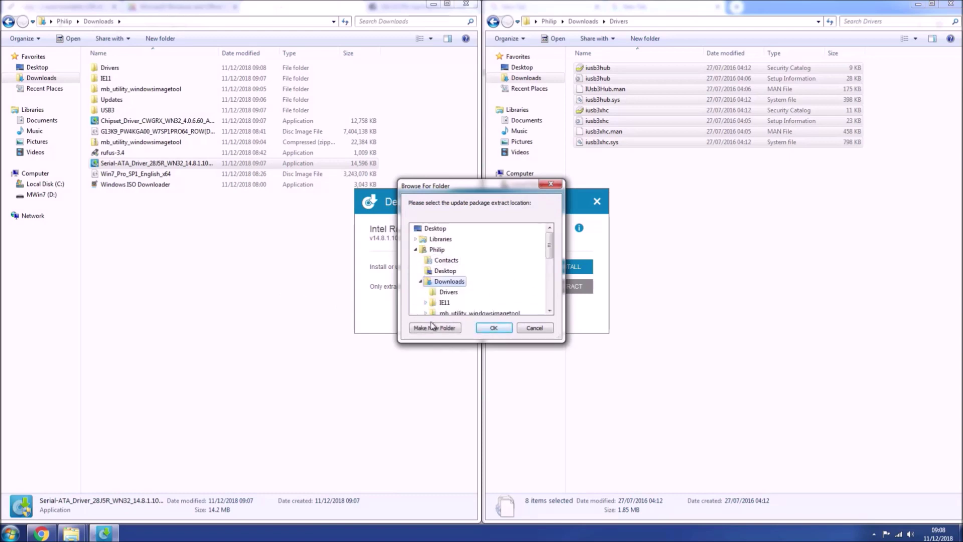
pyautogui.click(432, 328)
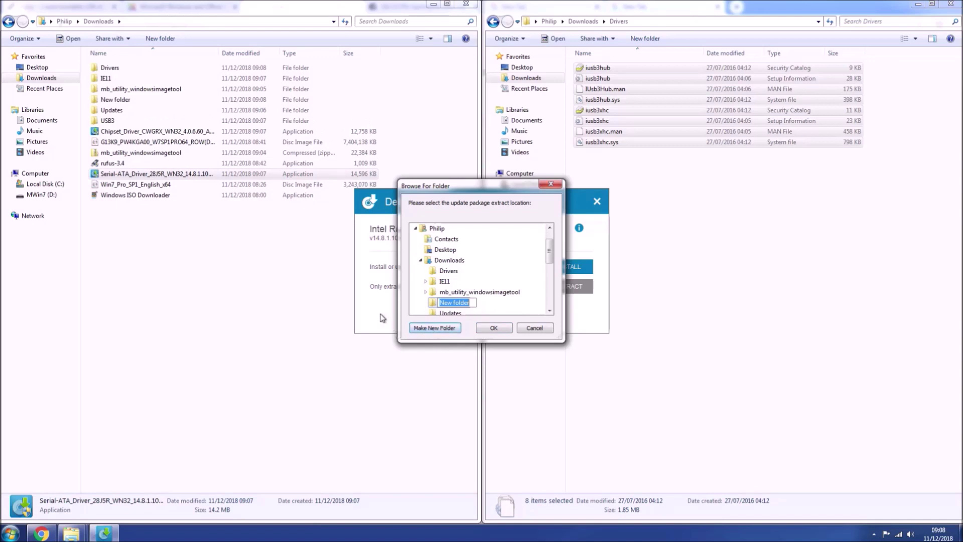
pyautogui.write('F6SATA')
pyautogui.click(484, 327)
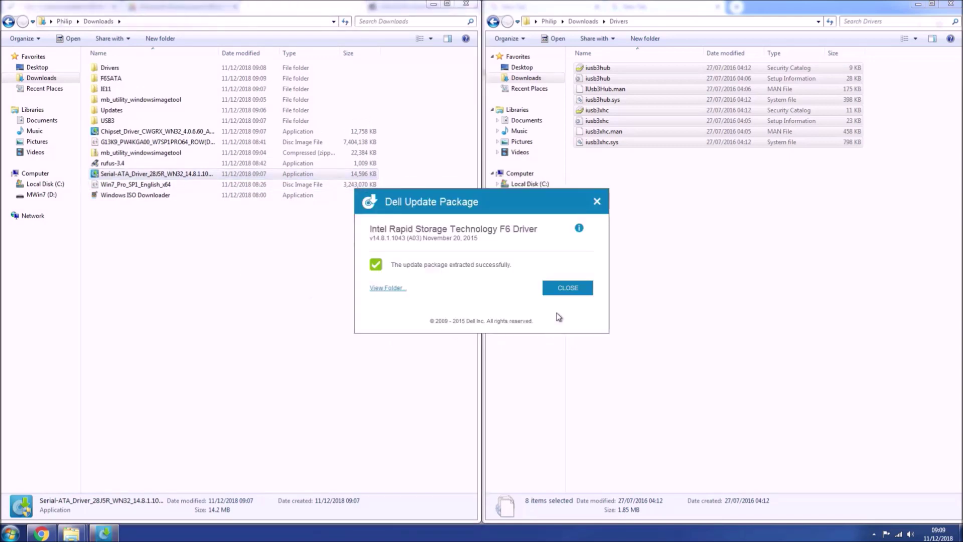
pyautogui.click(566, 294)
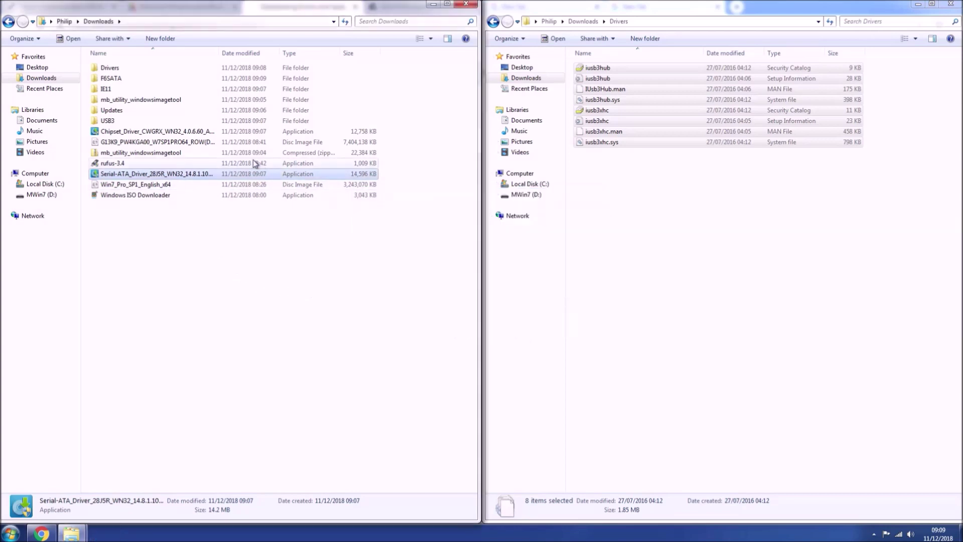
# Step: Move the eight F6SATA SATA Drivers Production Windows7-x64 files into Downloads\Drivers
pyautogui.doubleClick(133, 79)
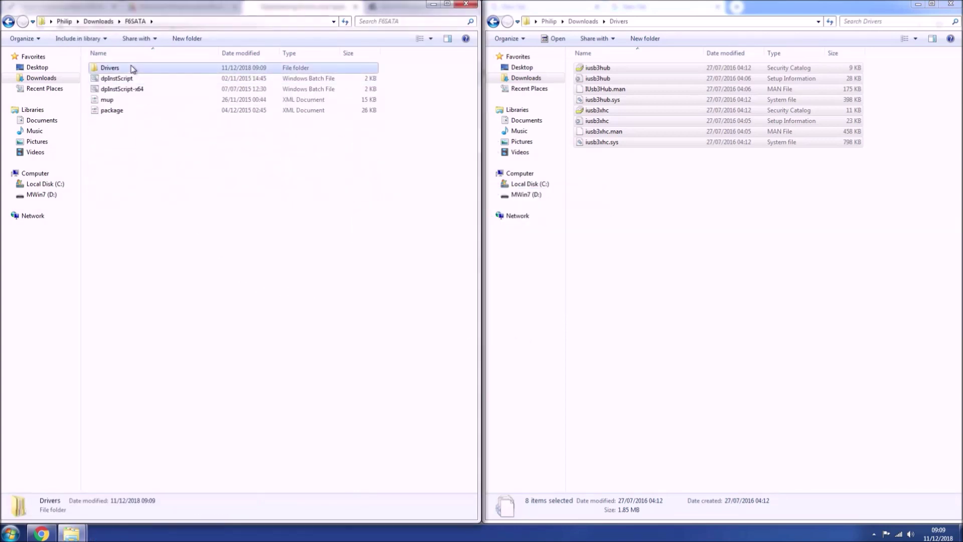
pyautogui.doubleClick(129, 69)
pyautogui.doubleClick(134, 70)
pyautogui.doubleClick(166, 72)
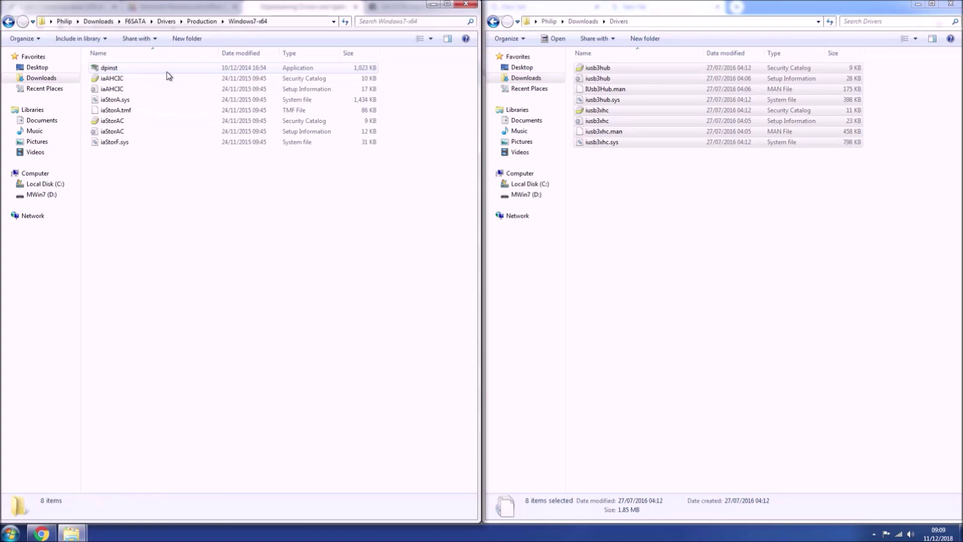
pyautogui.moveTo(136, 225); pyautogui.dragTo(477, 217)
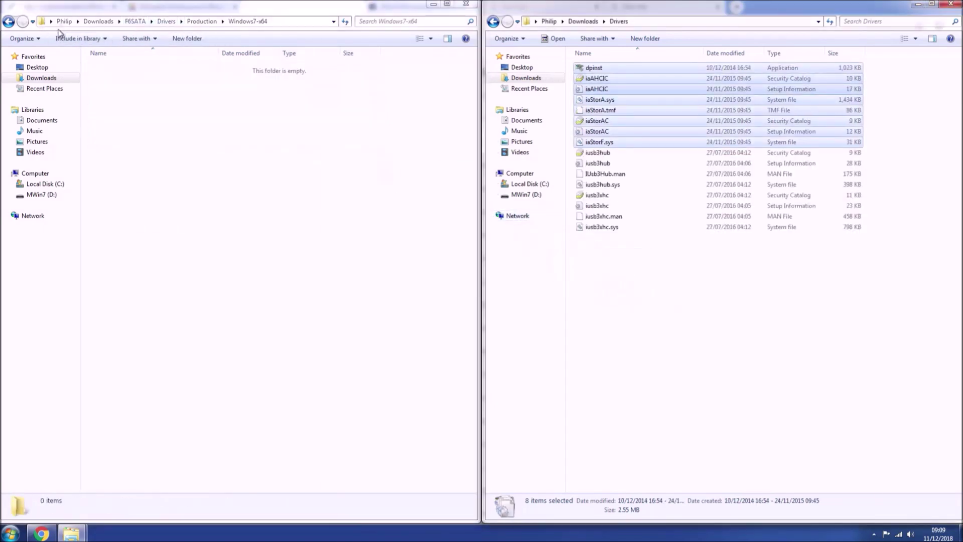
# Step: Move the Drivers, IE11 and Updates folders from Downloads onto Local Disk (C:)
pyautogui.click(46, 184)
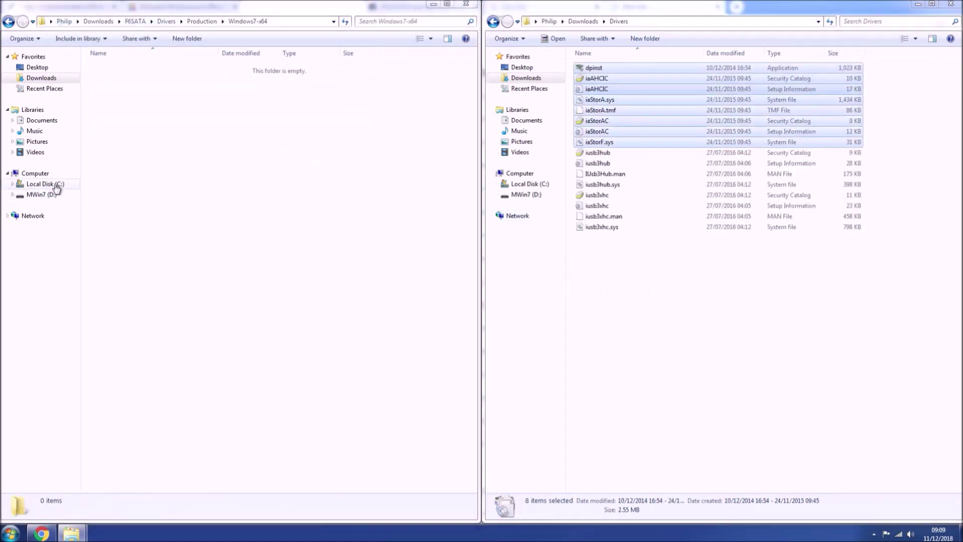
pyautogui.click(583, 22)
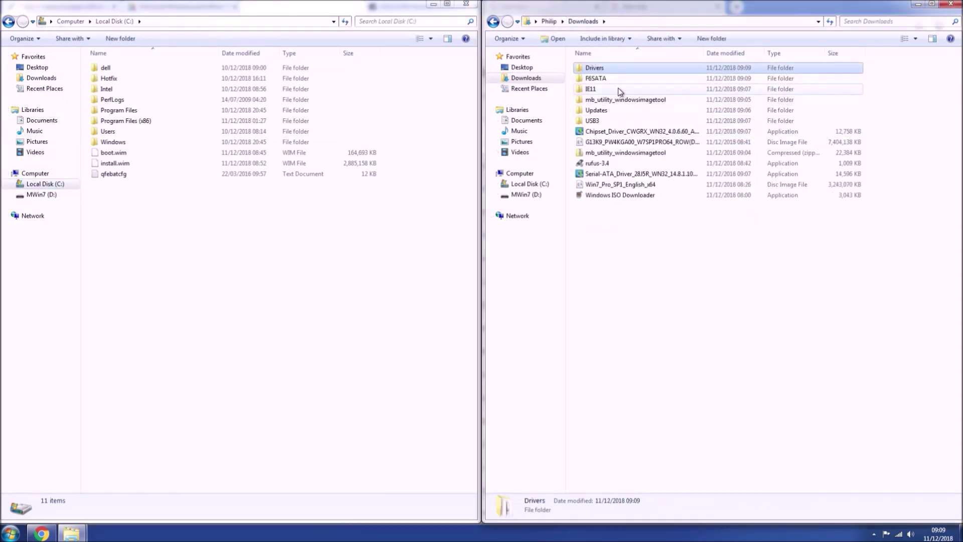
pyautogui.keyDown('ctrl'); pyautogui.click(601, 89); pyautogui.keyUp('ctrl')
pyautogui.keyDown('ctrl'); pyautogui.click(603, 106); pyautogui.keyUp('ctrl')
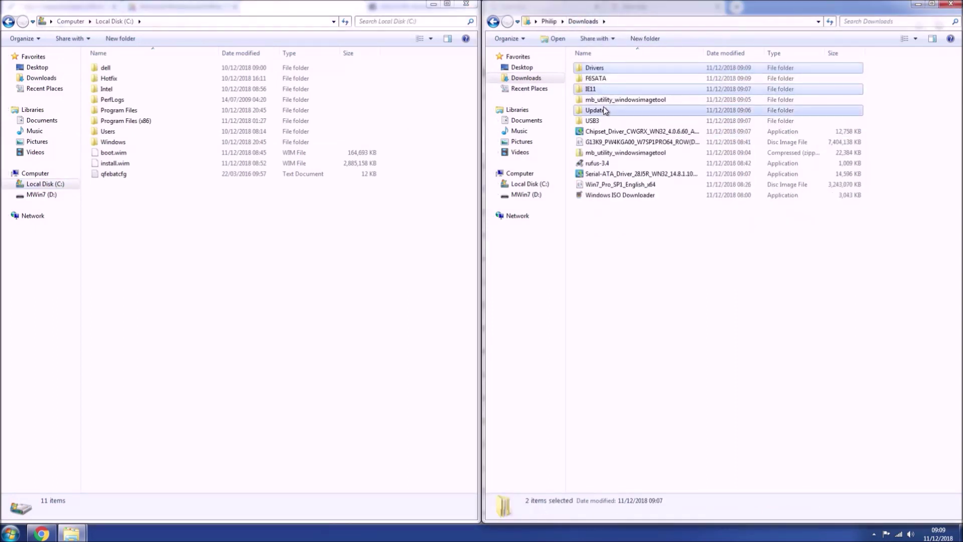
pyautogui.moveTo(606, 68); pyautogui.dragTo(293, 297)
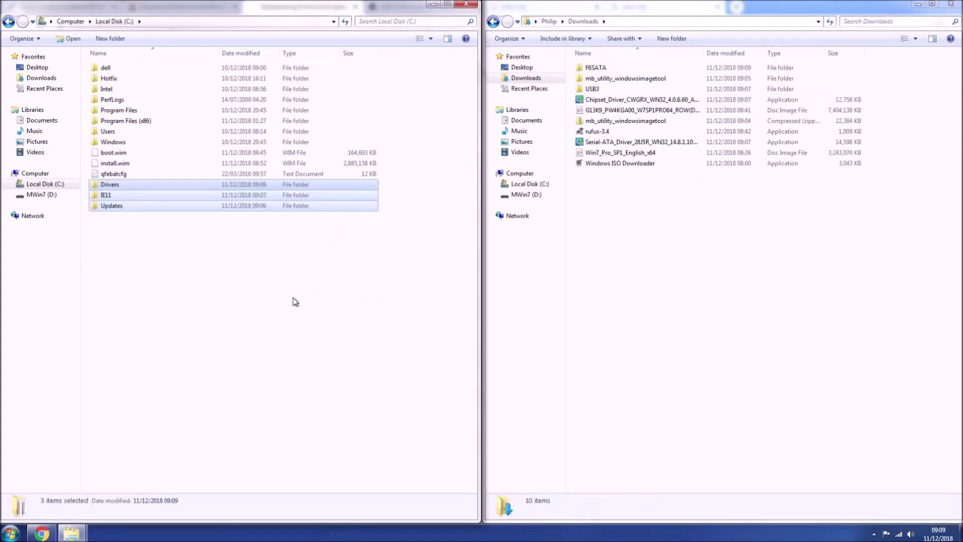
# Step: Check the contents of C:\Drivers, C:\IE11 and C:\Updates, then return to Chrome
pyautogui.click(190, 216)
pyautogui.doubleClick(170, 188)
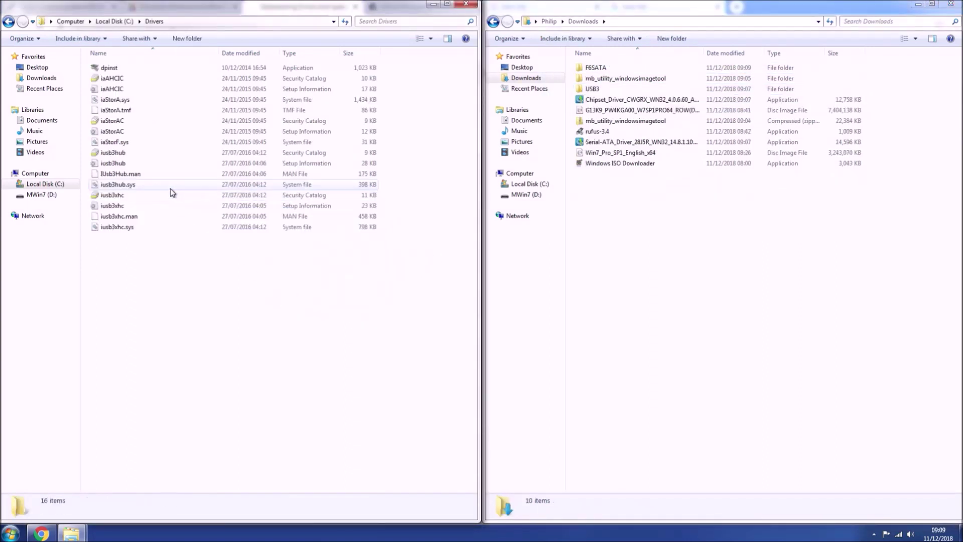
pyautogui.click(9, 21)
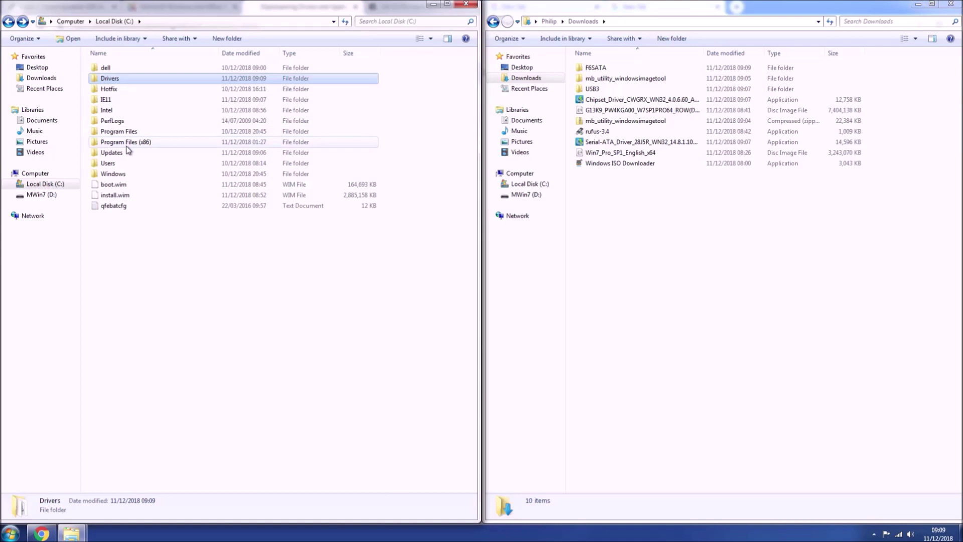
pyautogui.doubleClick(136, 102)
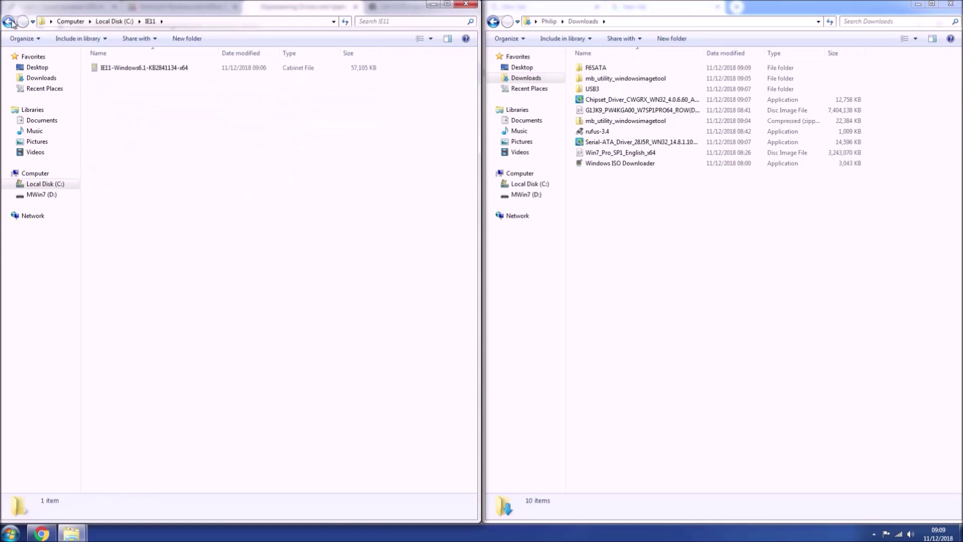
pyautogui.click(8, 21)
pyautogui.doubleClick(141, 151)
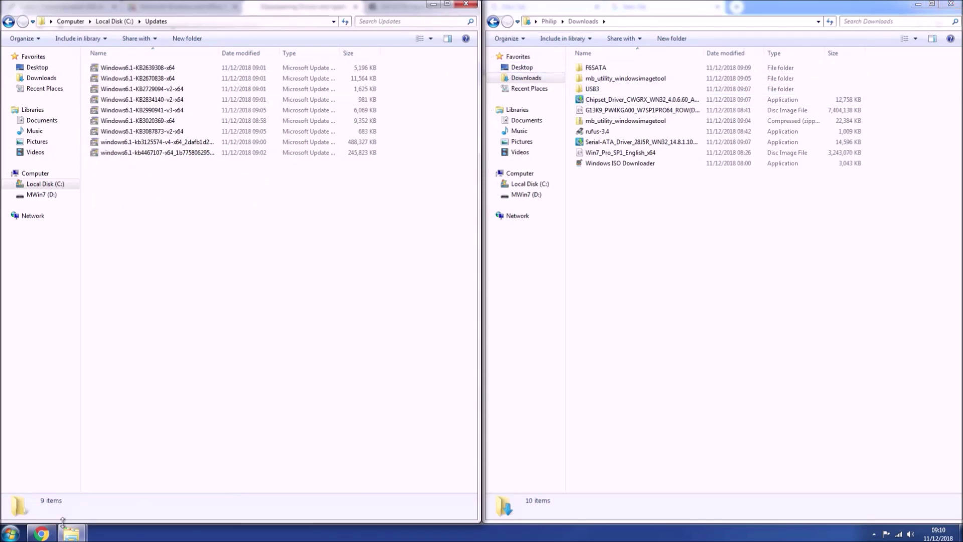
pyautogui.click(41, 533)
# Step: Download the first Dell Skylake x64 batch file from Google Drive and keep it
pyautogui.scroll(-5, 241, 397)
pyautogui.scroll(-1, 256, 375)
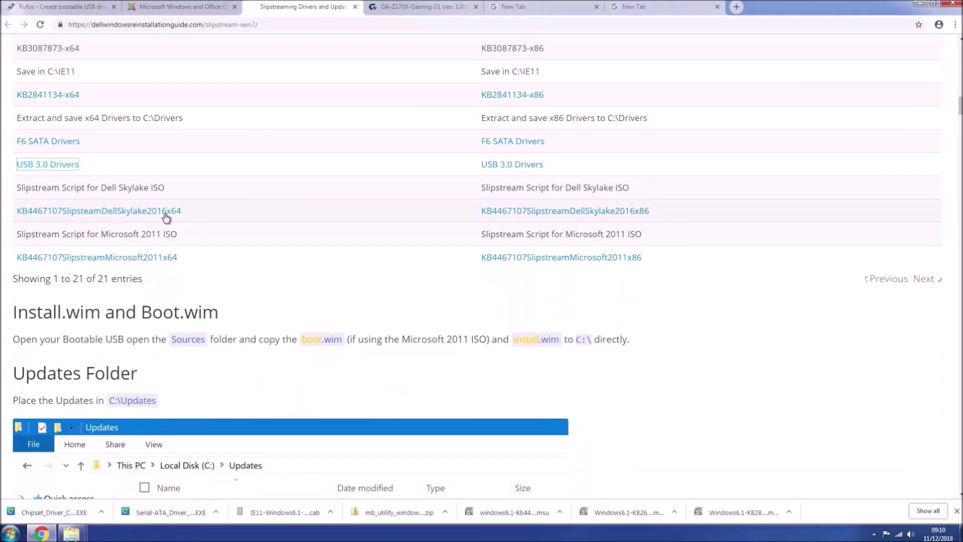
pyautogui.rightClick(161, 209)
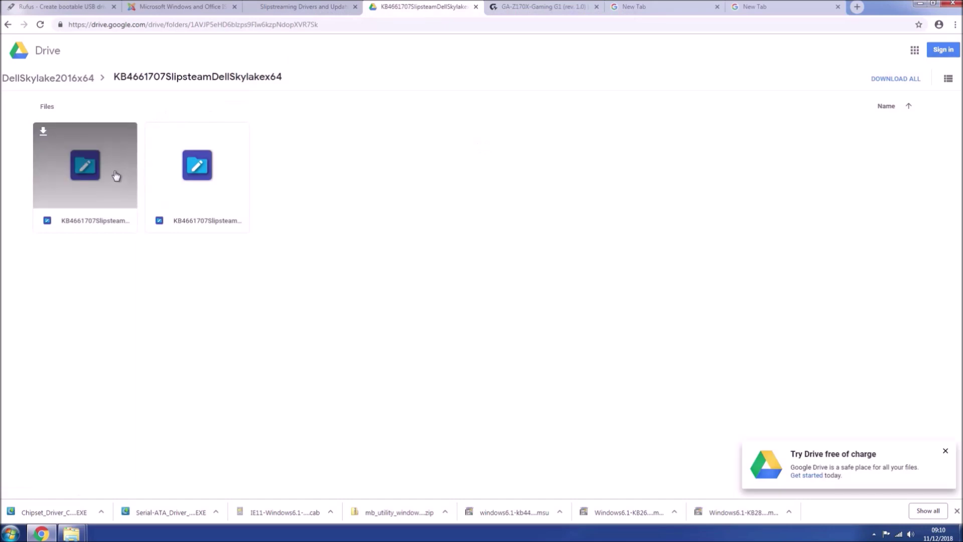
pyautogui.doubleClick(93, 168)
pyautogui.click(502, 270)
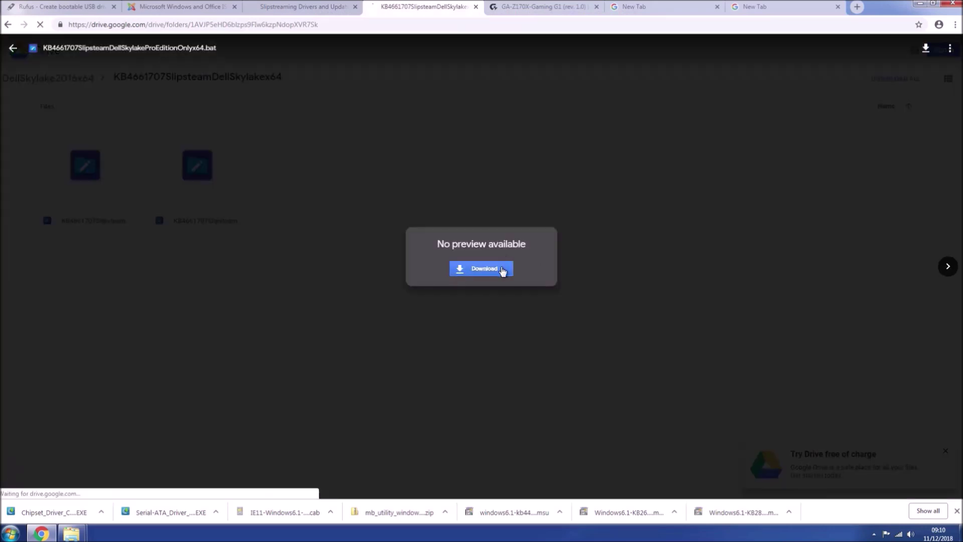
pyautogui.click(181, 512)
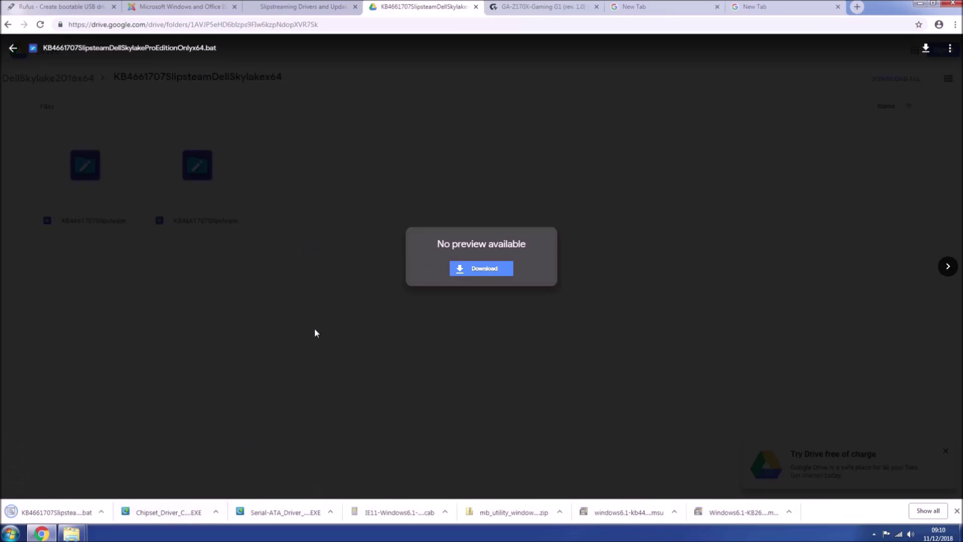
# Step: Download and keep the second Dell Skylake batch file, then fetch the Microsoft 2011 x64 script
pyautogui.click(314, 327)
pyautogui.doubleClick(202, 198)
pyautogui.click(461, 270)
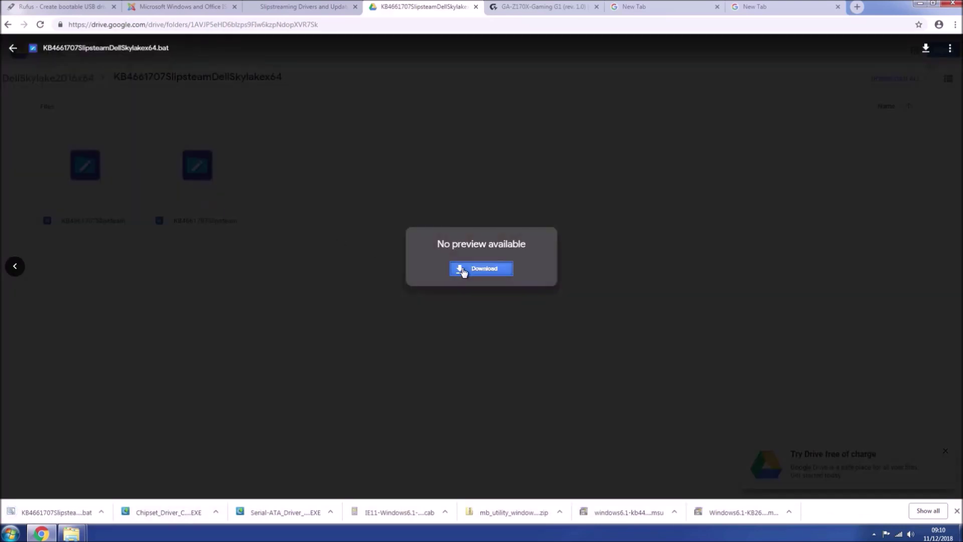
pyautogui.click(173, 512)
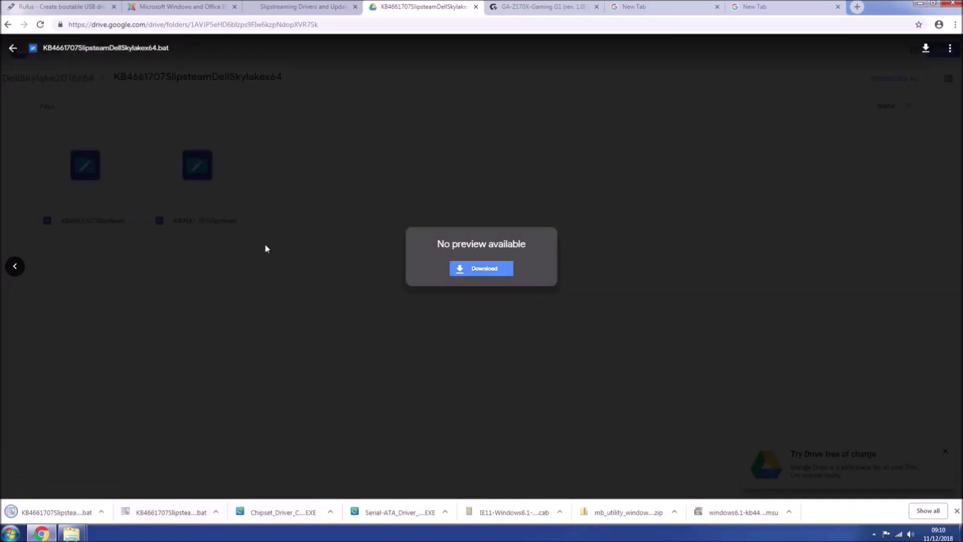
pyautogui.click(311, 7)
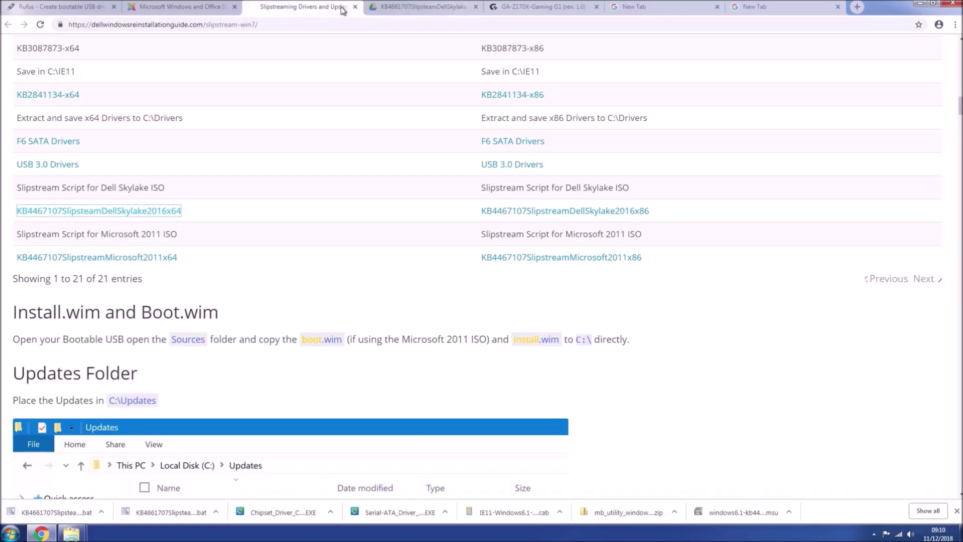
pyautogui.click(101, 257)
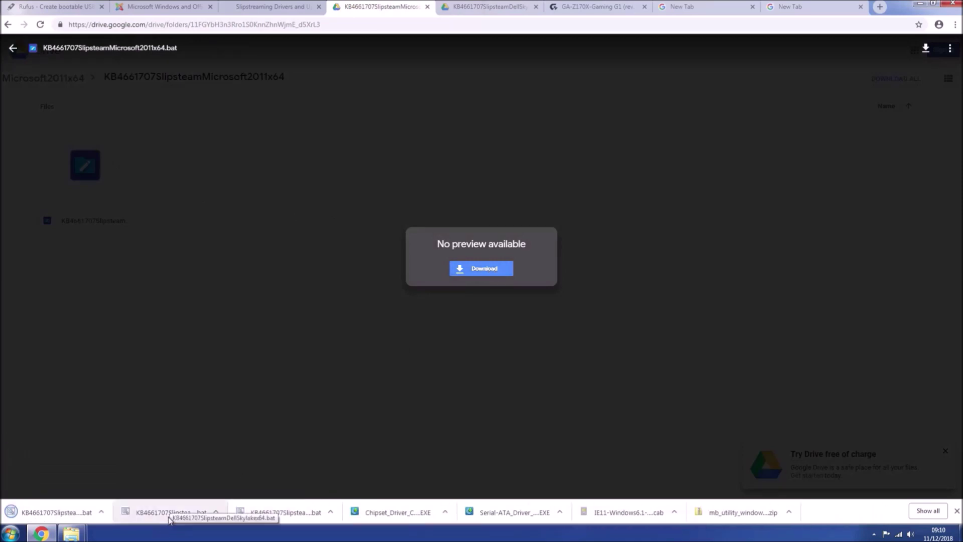
pyautogui.click(918, 6)
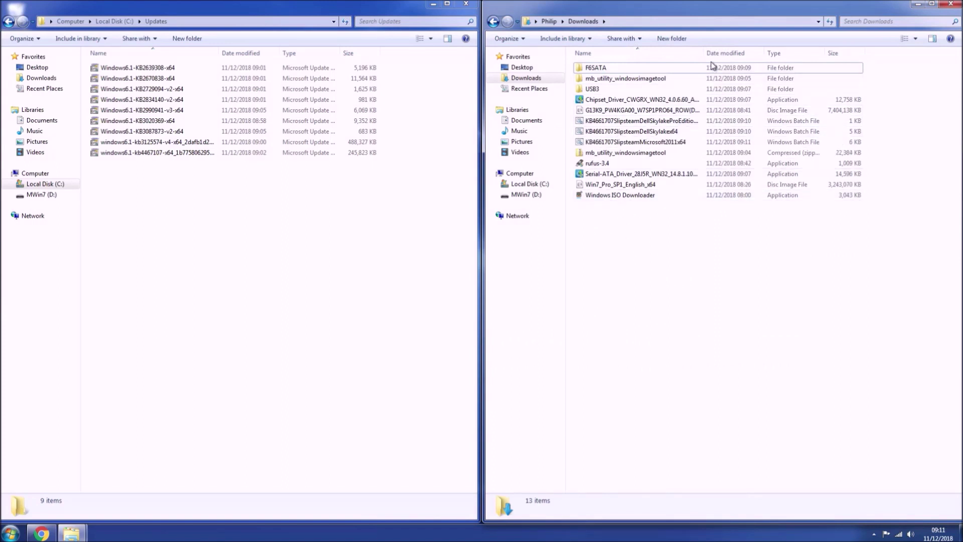
# Step: Review the KB4661707SlipsteamMicrosoft2011x64 script in a maximized Notepad, then close it
pyautogui.moveTo(702, 52); pyautogui.dragTo(802, 53)
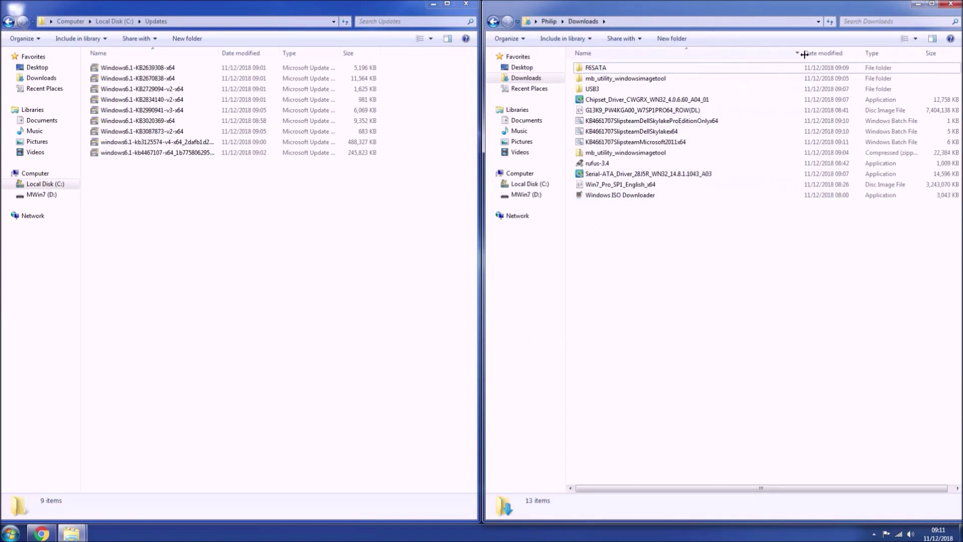
pyautogui.rightClick(582, 142)
pyautogui.click(595, 156)
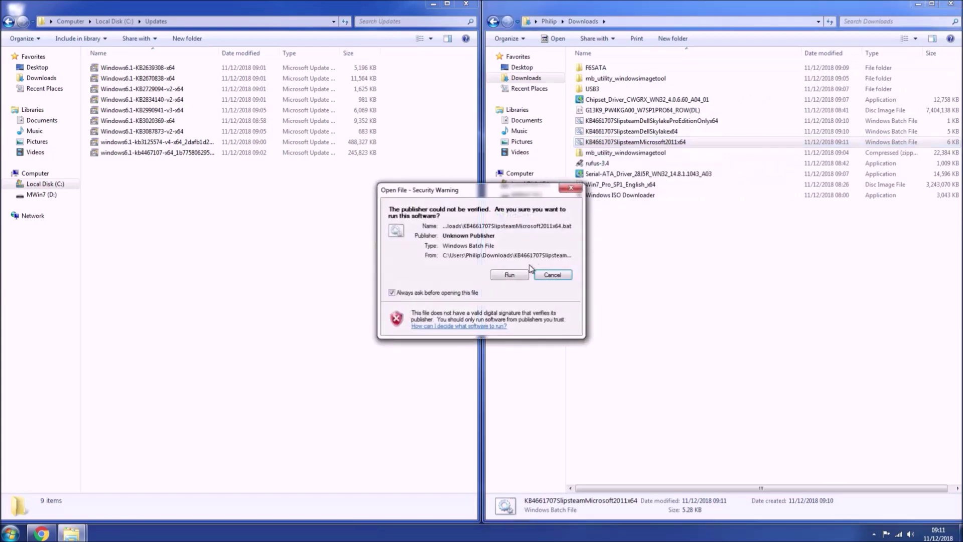
pyautogui.click(494, 276)
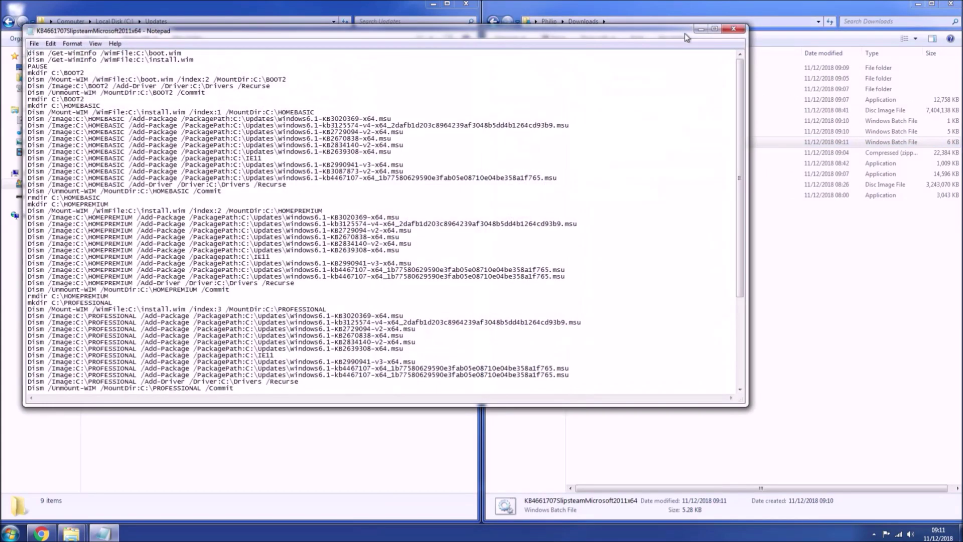
pyautogui.click(714, 29)
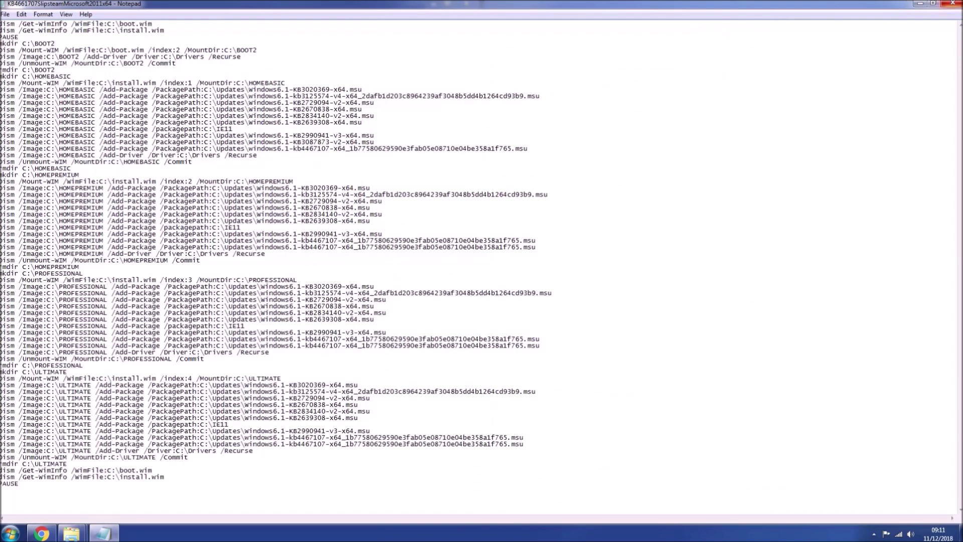
pyautogui.click(952, 3)
# Step: Review the Dell Skylake and Pro-edition-only batch scripts in Notepad and close them
pyautogui.rightClick(638, 133)
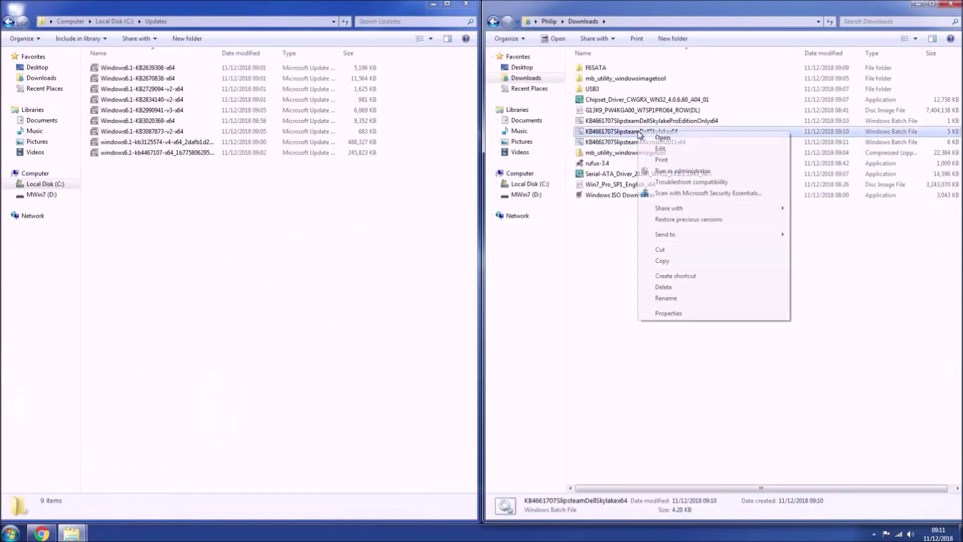
pyautogui.click(661, 149)
pyautogui.click(494, 276)
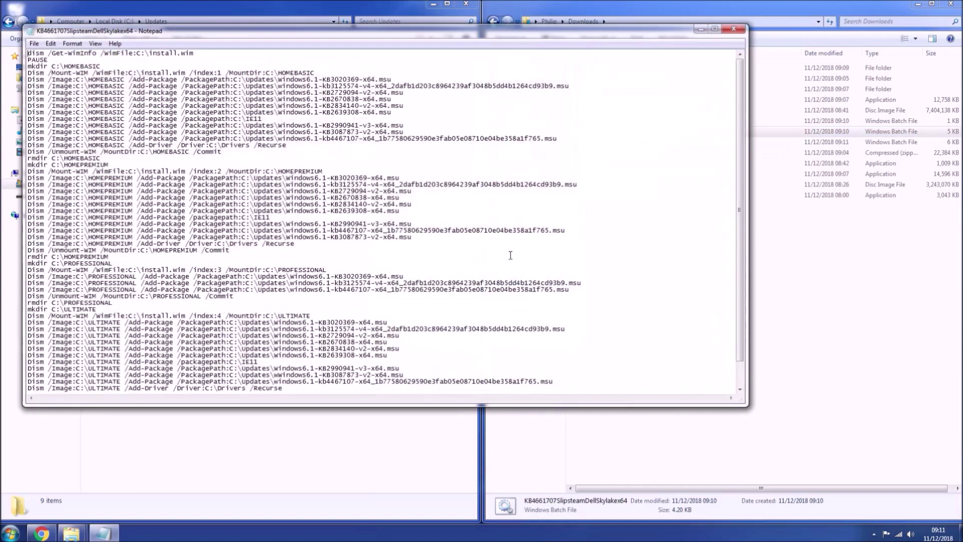
pyautogui.click(715, 28)
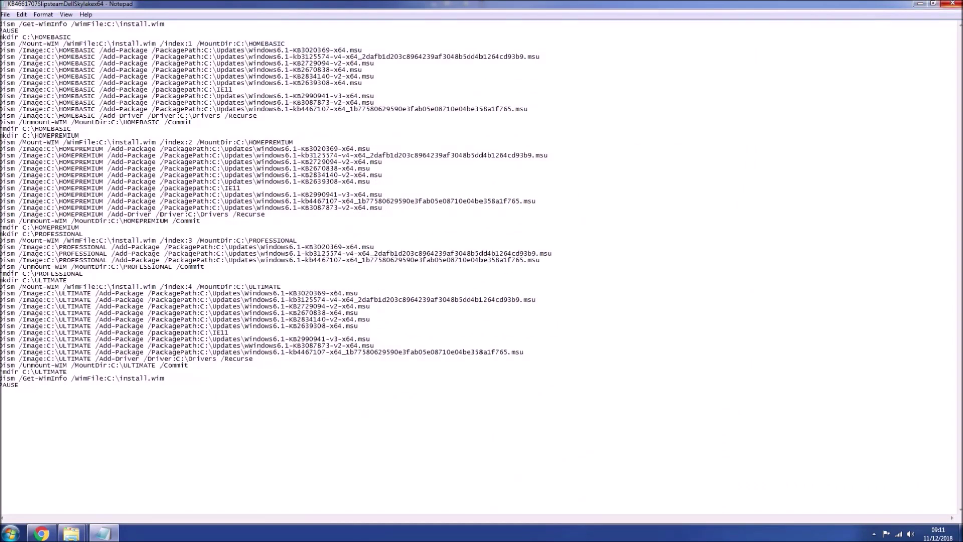
pyautogui.click(953, 3)
pyautogui.rightClick(681, 125)
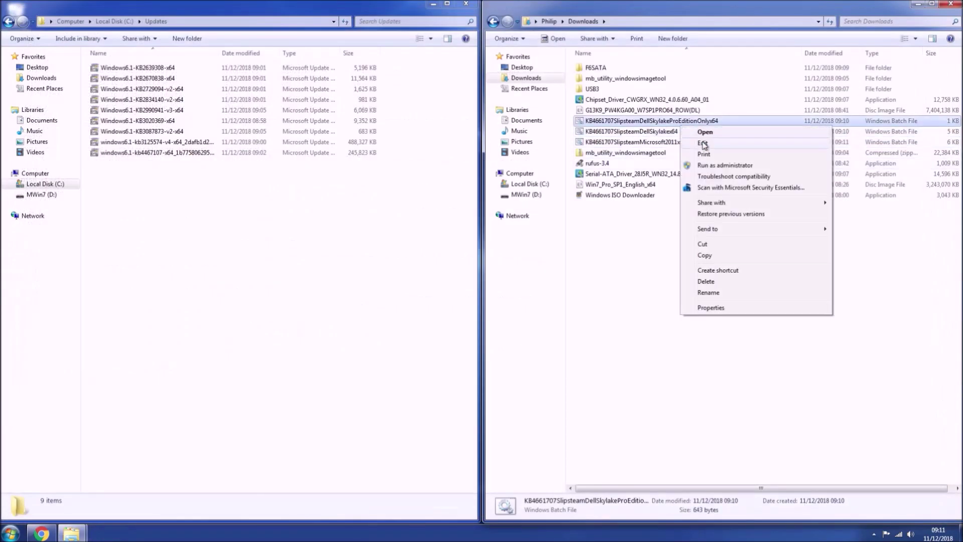
pyautogui.click(703, 143)
pyautogui.click(507, 276)
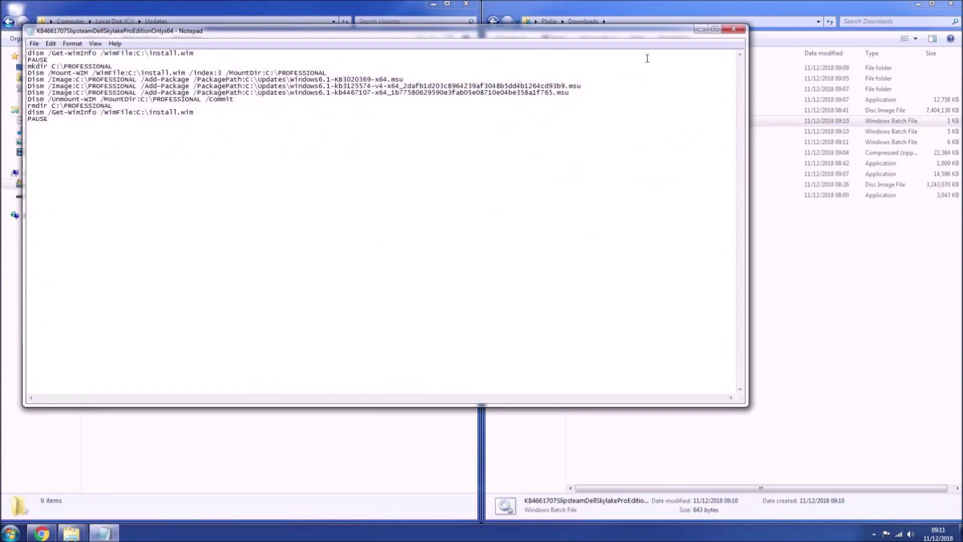
pyautogui.click(714, 29)
pyautogui.click(953, 3)
# Step: Cut the KB4661707SlipsteamMicrosoft2011x64 file, close Downloads, and snap Updates to the right half
pyautogui.click(662, 132)
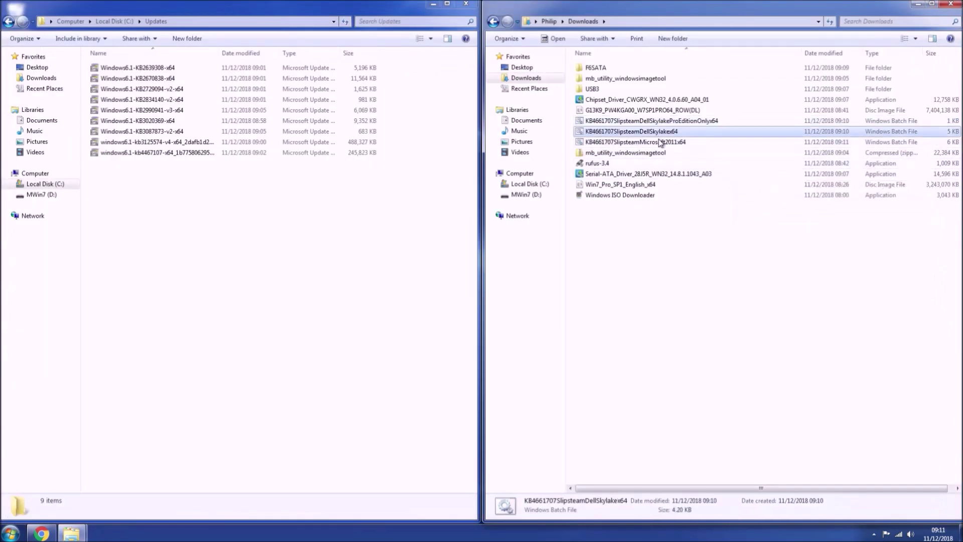
pyautogui.click(661, 142)
pyautogui.rightClick(658, 143)
pyautogui.click(685, 261)
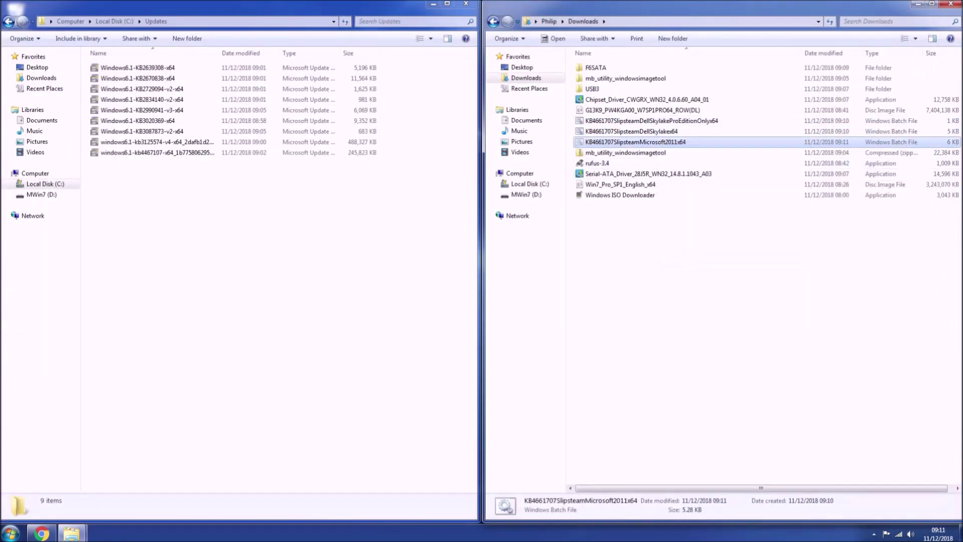
pyautogui.click(951, 3)
pyautogui.press('super+Right')
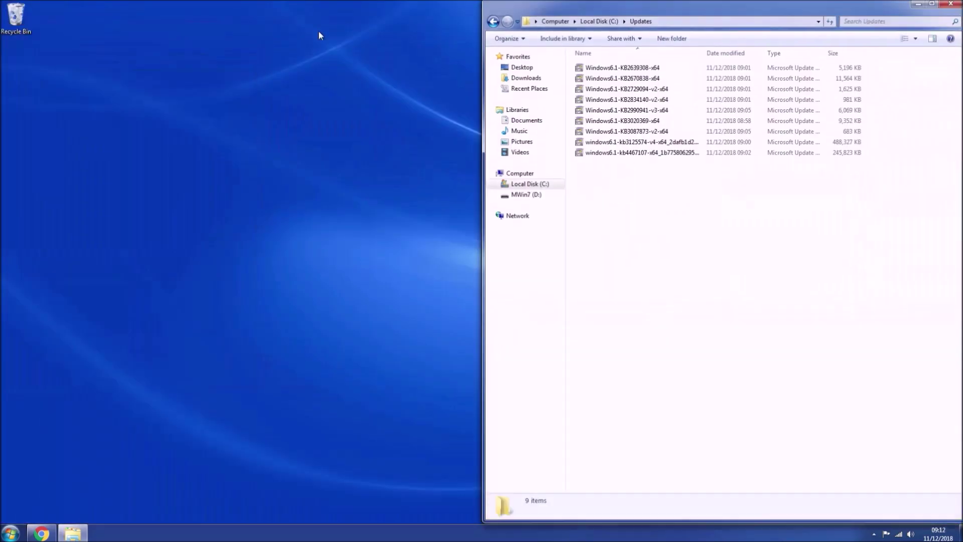
# Step: Paste the cut KB4661707SlipsteamMicrosoft2011x64 batch script onto an empty spot of the desktop
pyautogui.rightClick(27, 76)
pyautogui.click(51, 120)
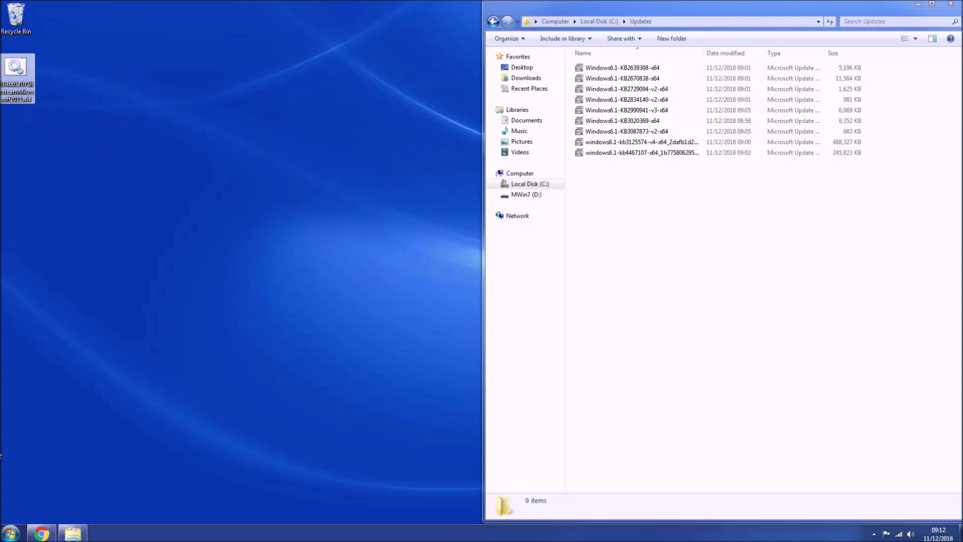
# Step: Set the Balanced plan's sleep and display turn-off times to Never, then save and close
pyautogui.click(6, 532)
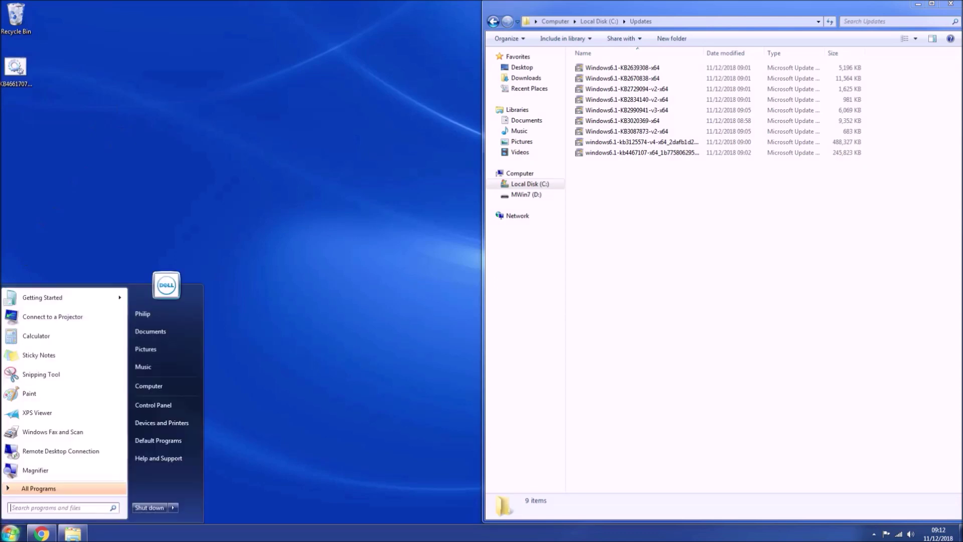
pyautogui.click(163, 412)
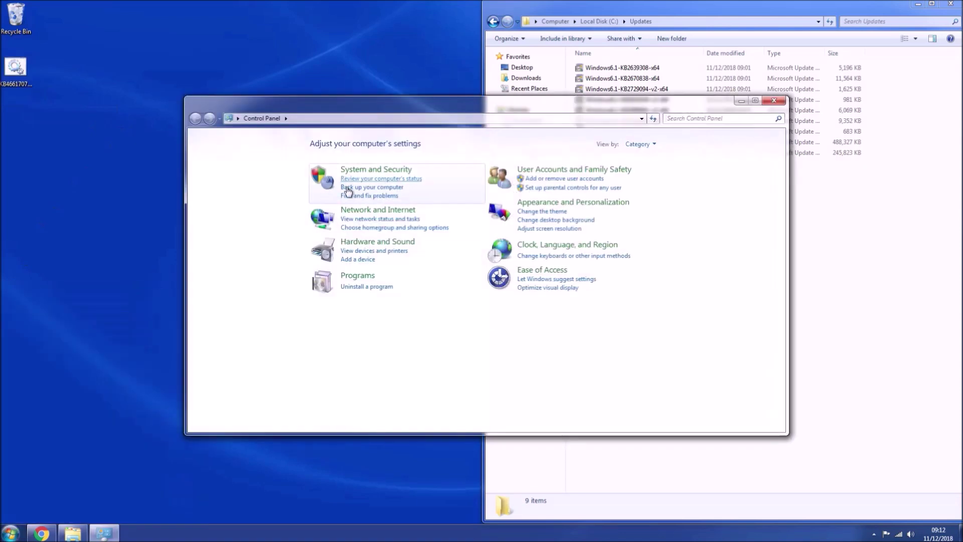
pyautogui.click(359, 244)
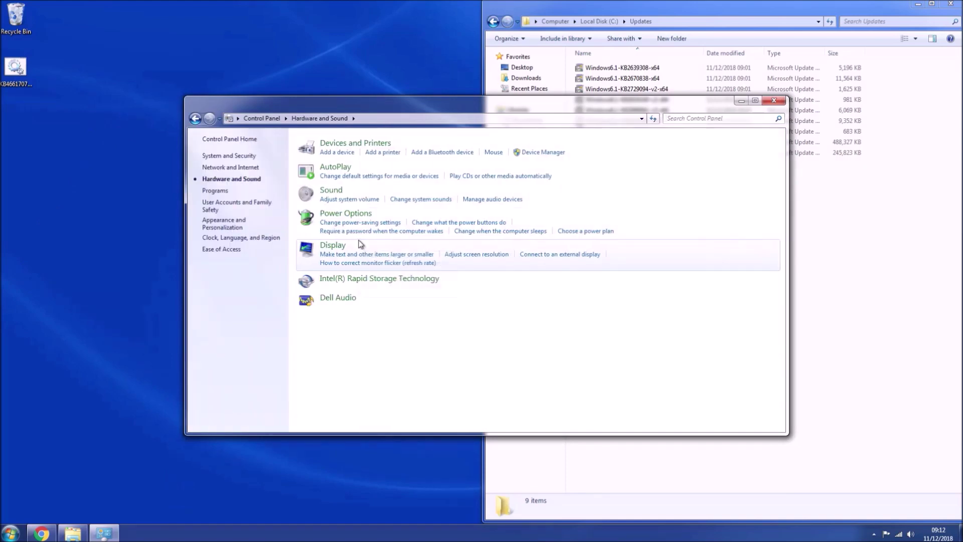
pyautogui.click(362, 214)
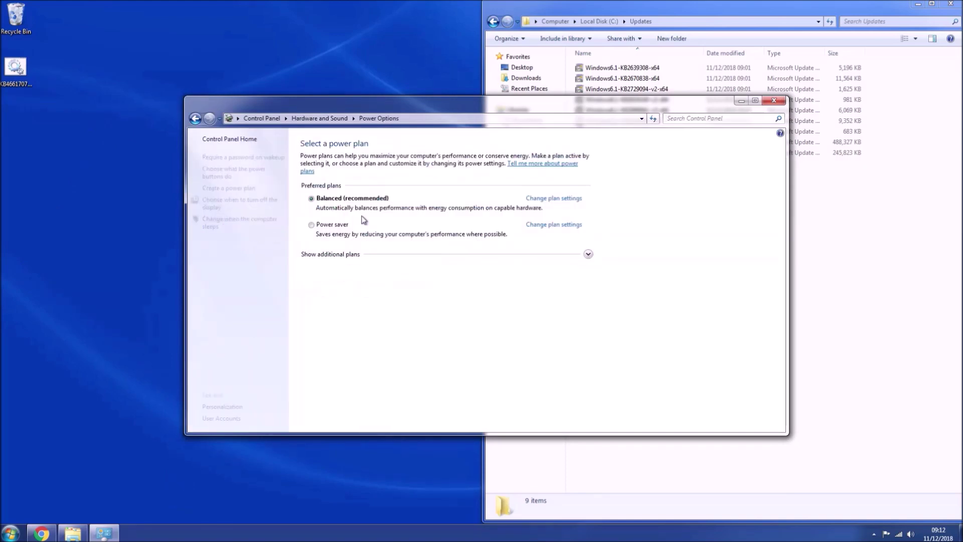
pyautogui.click(552, 200)
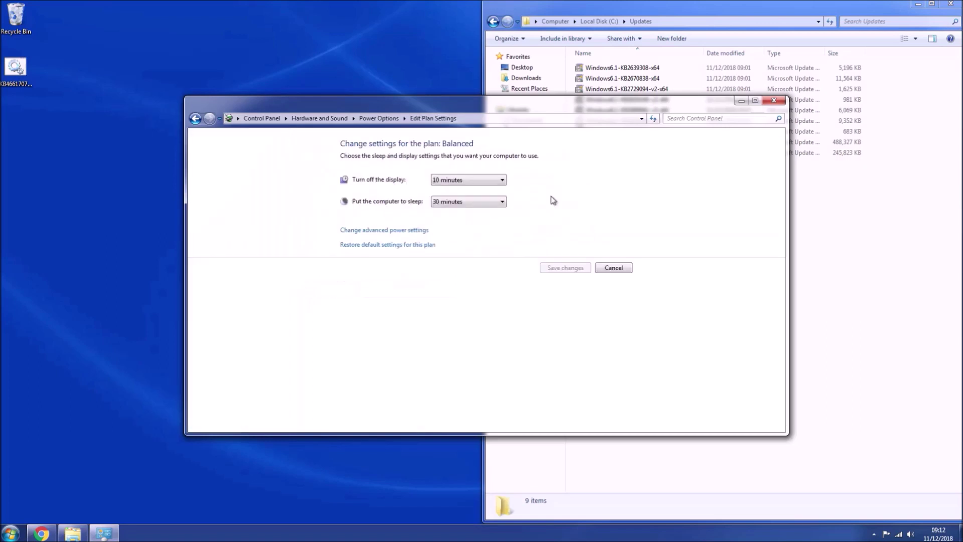
pyautogui.click(471, 201)
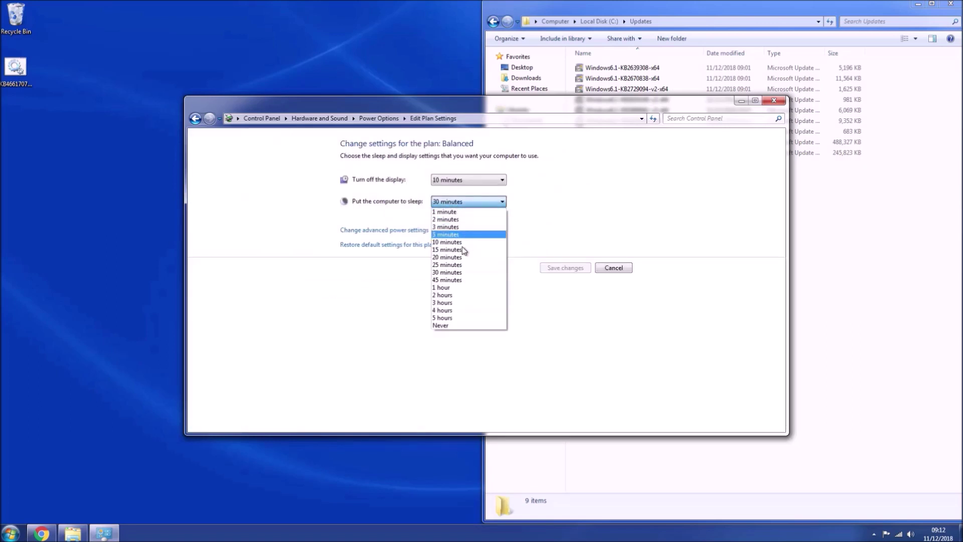
pyautogui.click(450, 323)
pyautogui.click(474, 179)
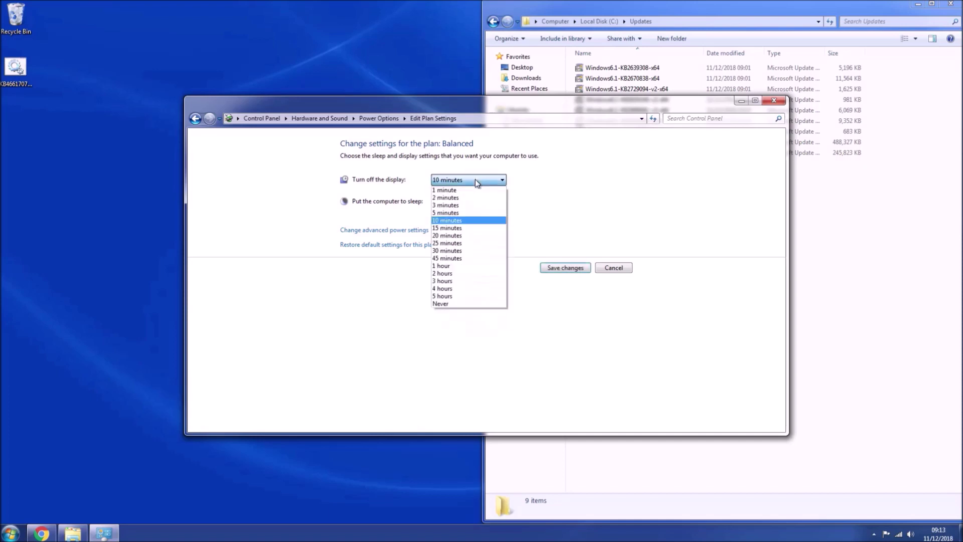
pyautogui.click(462, 304)
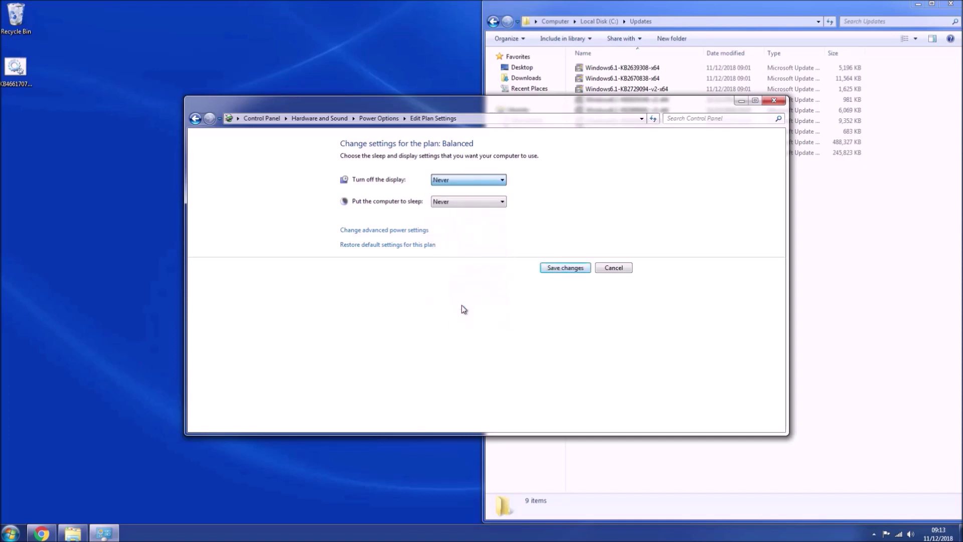
pyautogui.click(554, 270)
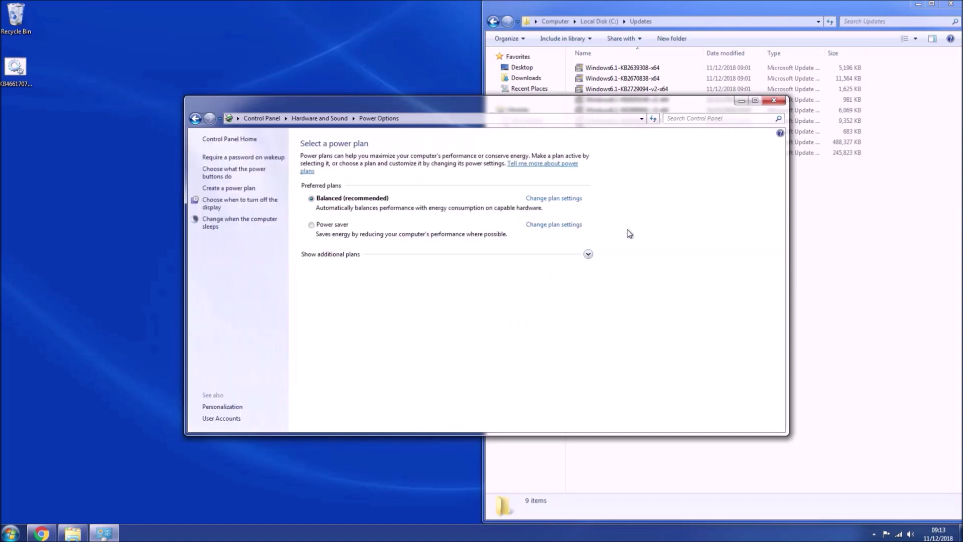
pyautogui.click(778, 103)
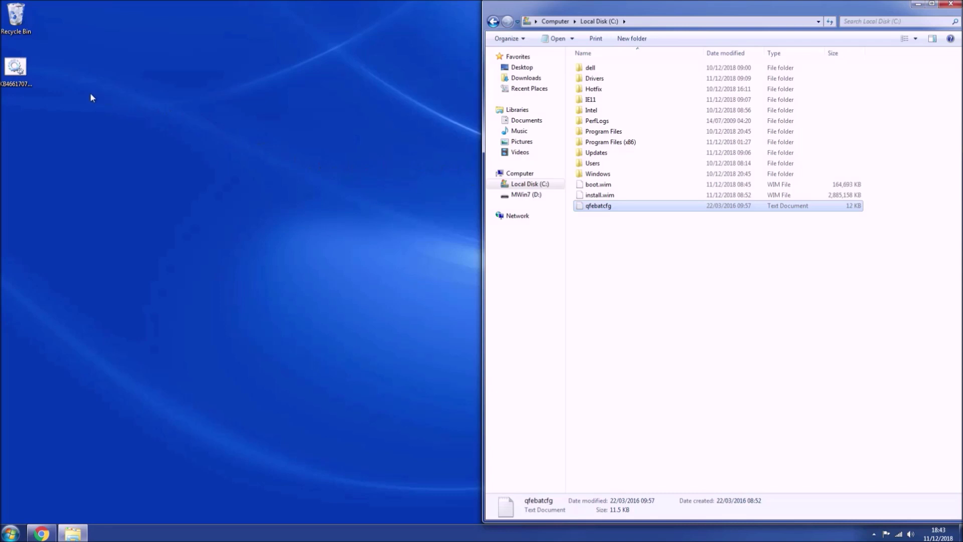
# Step: Run the desktop KB4661707 batch file as administrator and approve the UAC prompt
pyautogui.rightClick(20, 71)
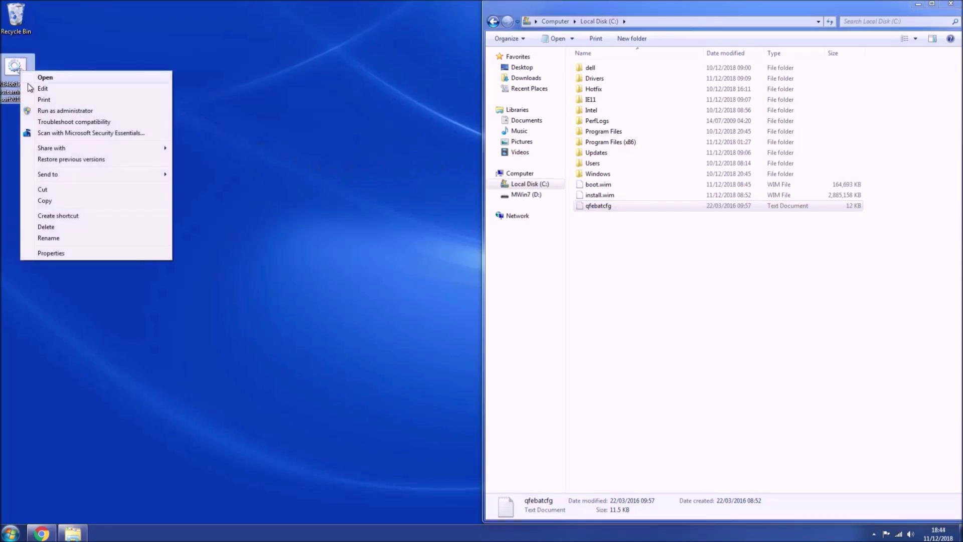
pyautogui.click(62, 111)
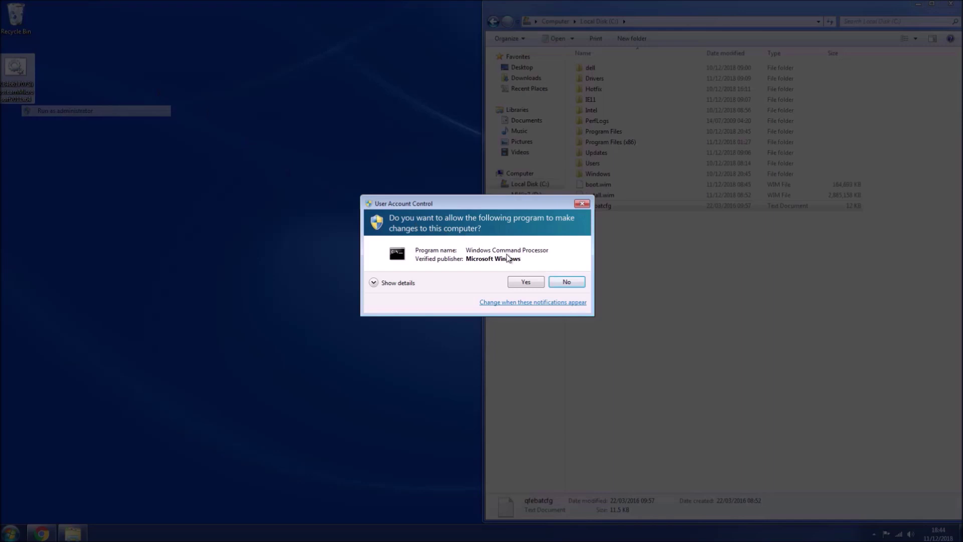
pyautogui.click(526, 281)
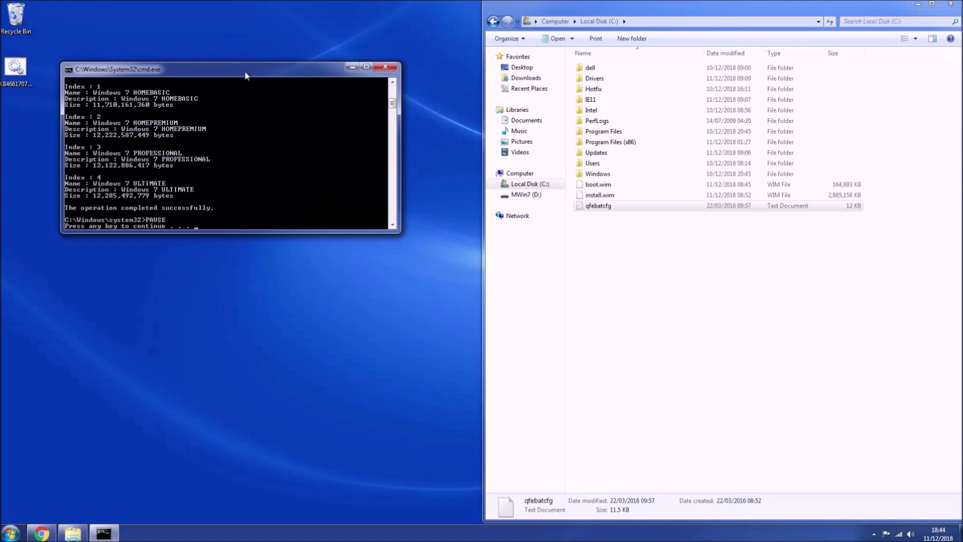
# Step: Drag the batch Command Prompt window to the upper left and resume the paused script
pyautogui.moveTo(245, 76); pyautogui.dragTo(0, 108)
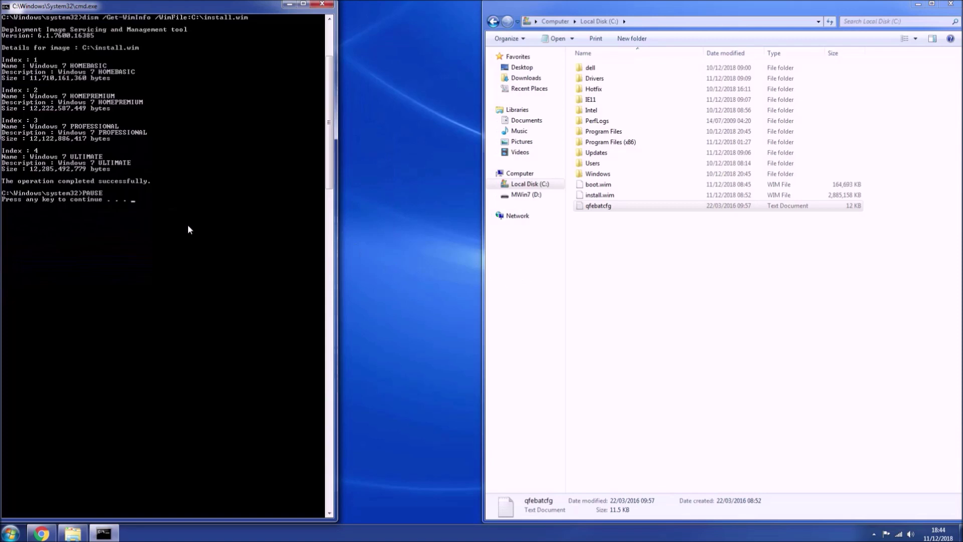
pyautogui.press('Return')
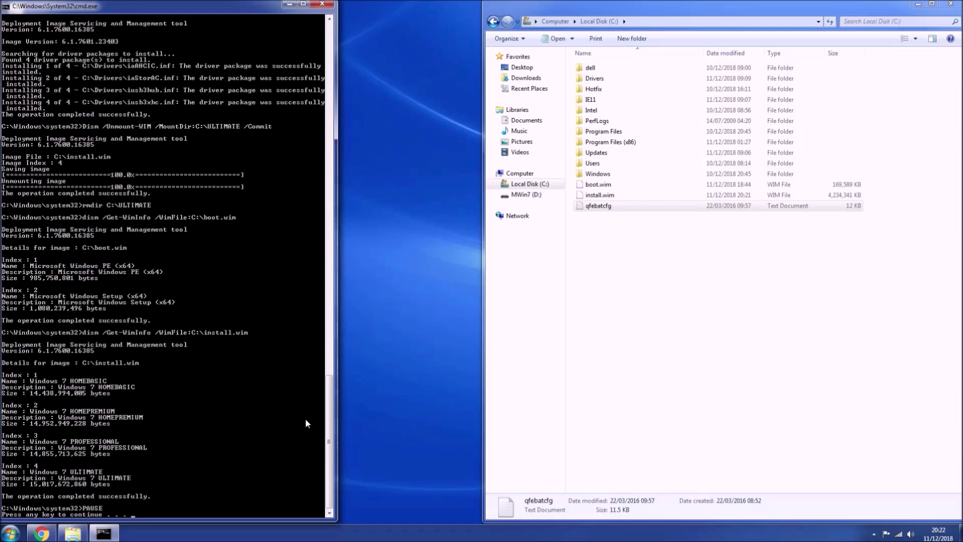
# Step: After the DISM mount, add-driver and commit steps finish, close the batch window
pyautogui.press('Return')
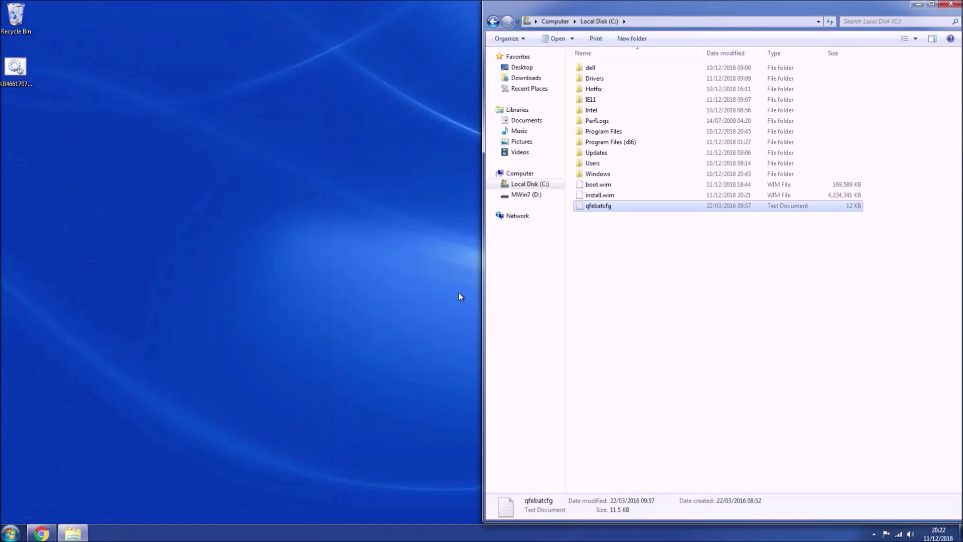
# Step: Open MWin7 (D:)\sources in a new Explorer window snapped to the left half
pyautogui.rightClick(79, 533)
pyautogui.click(82, 485)
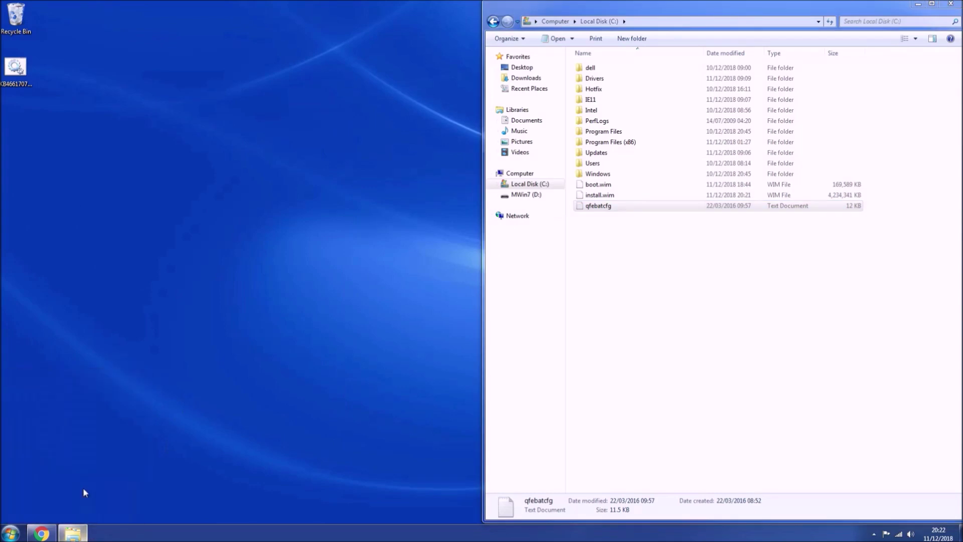
pyautogui.click(106, 237)
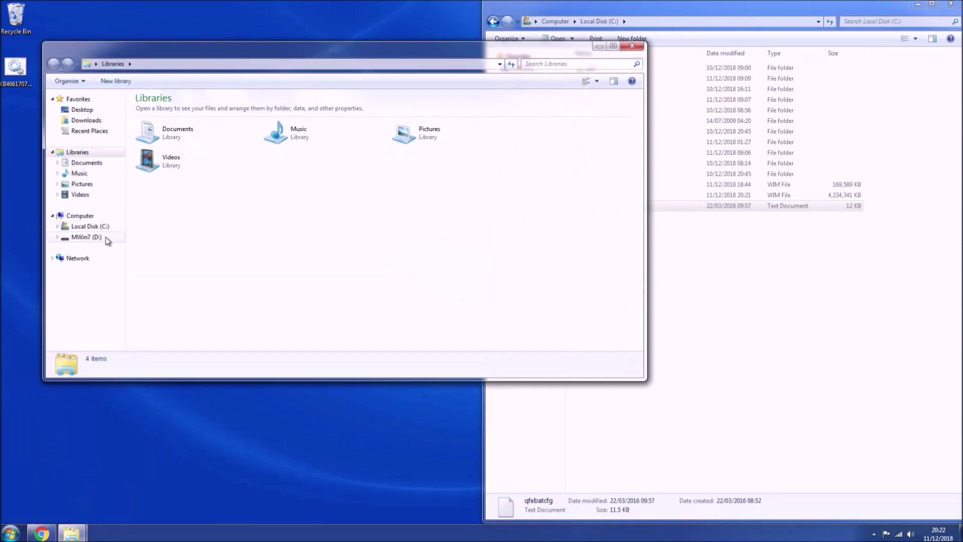
pyautogui.moveTo(196, 62); pyautogui.dragTo(1, 63)
pyautogui.doubleClick(113, 89)
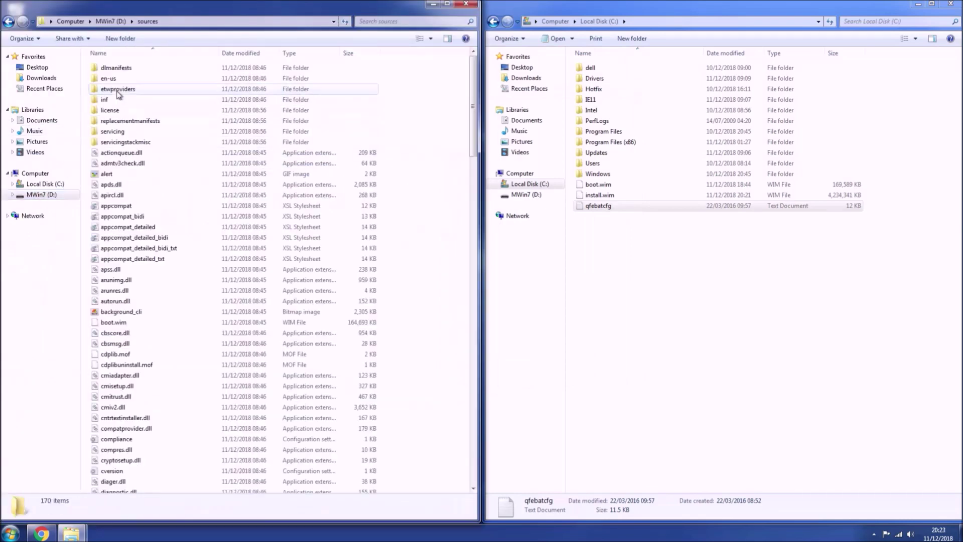
pyautogui.scroll(-1, 211, 400)
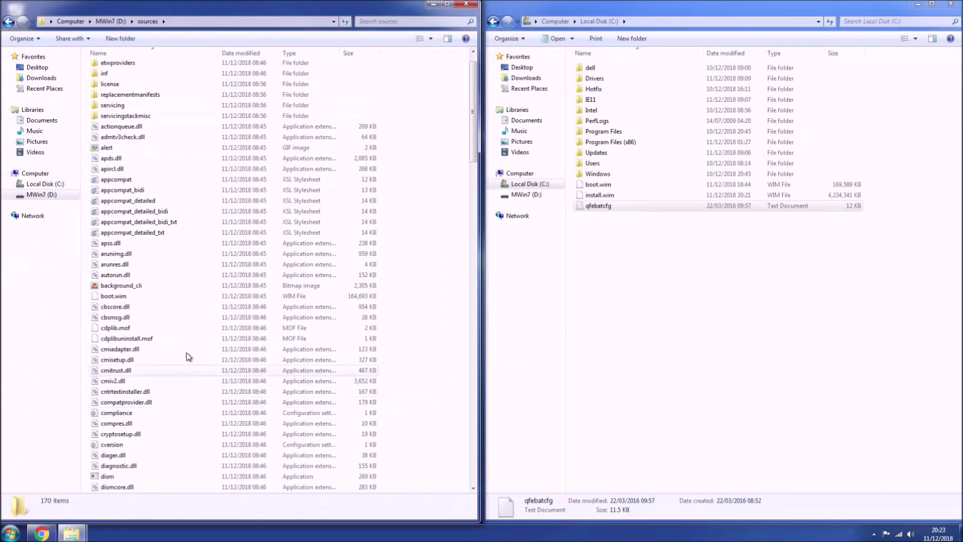
# Step: Rename boot.wim on the USB drive to bootold.wim
pyautogui.click(152, 301)
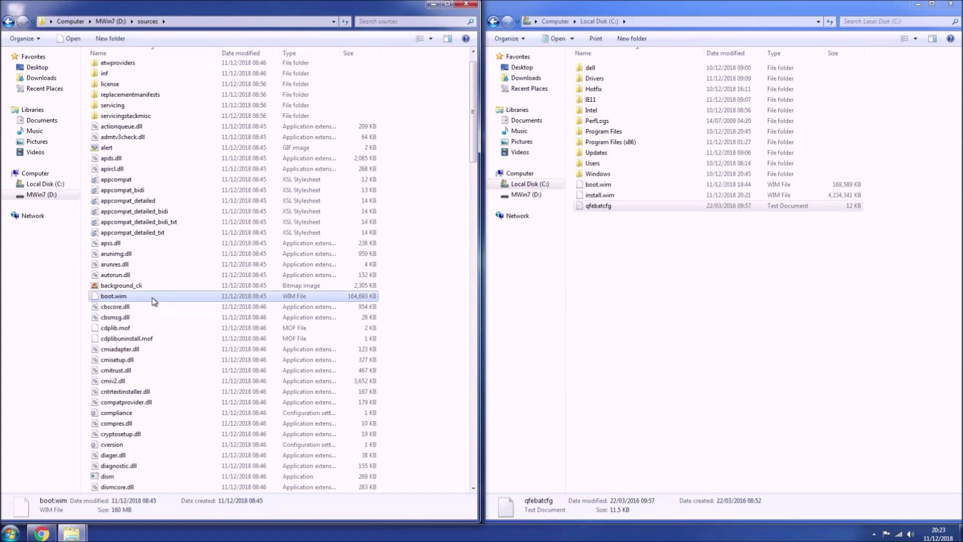
pyautogui.press('F2')
pyautogui.press('Right')
pyautogui.write('old')
pyautogui.press('Return')
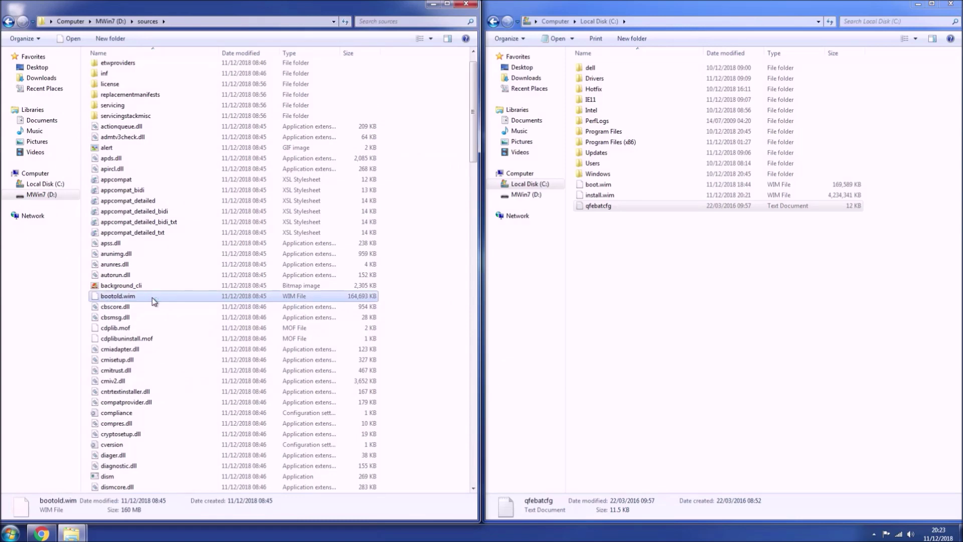
# Step: Rename install.wim to installold.wim, then select boot.wim and install.wim on C:
pyautogui.scroll(-4, 136, 348)
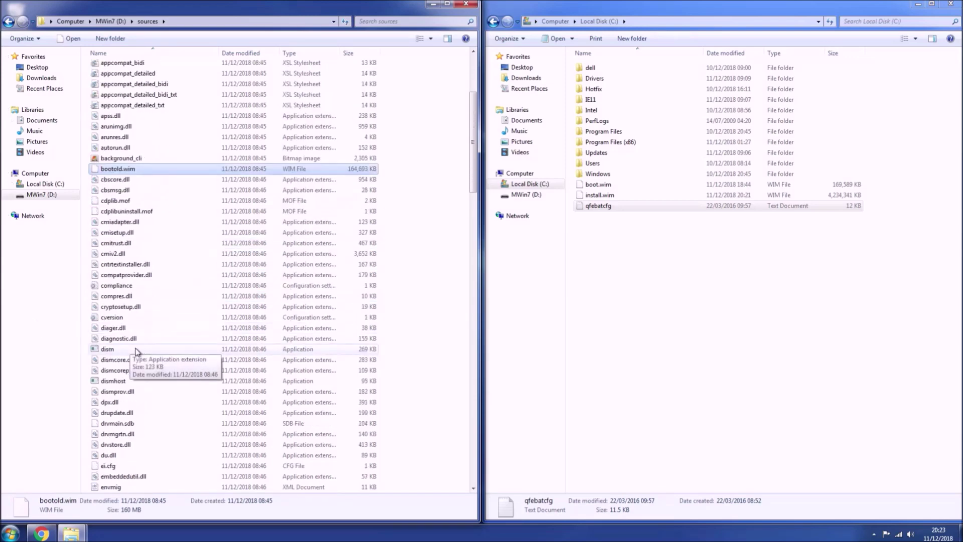
pyautogui.scroll(-1, 135, 348)
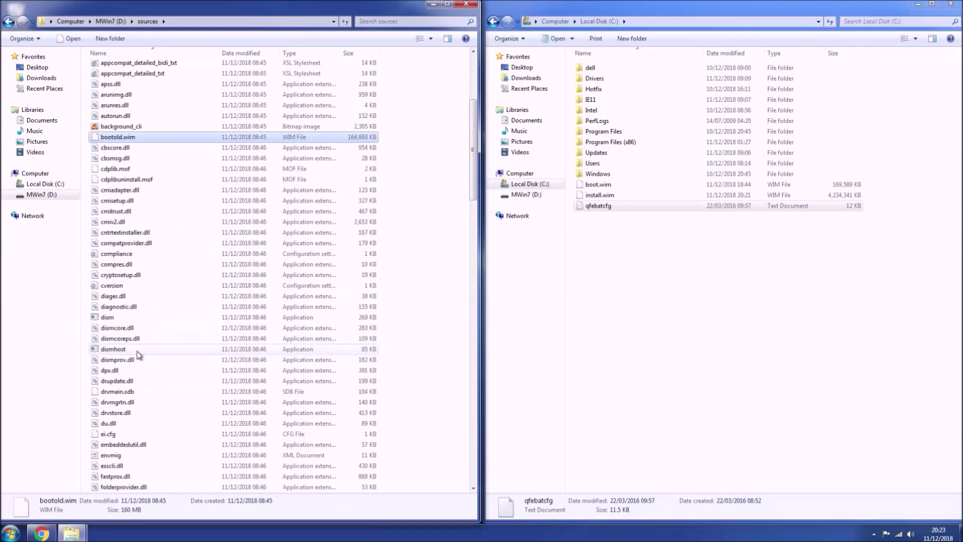
pyautogui.scroll(-1, 137, 351)
pyautogui.scroll(-2, 137, 351)
pyautogui.scroll(-2, 138, 353)
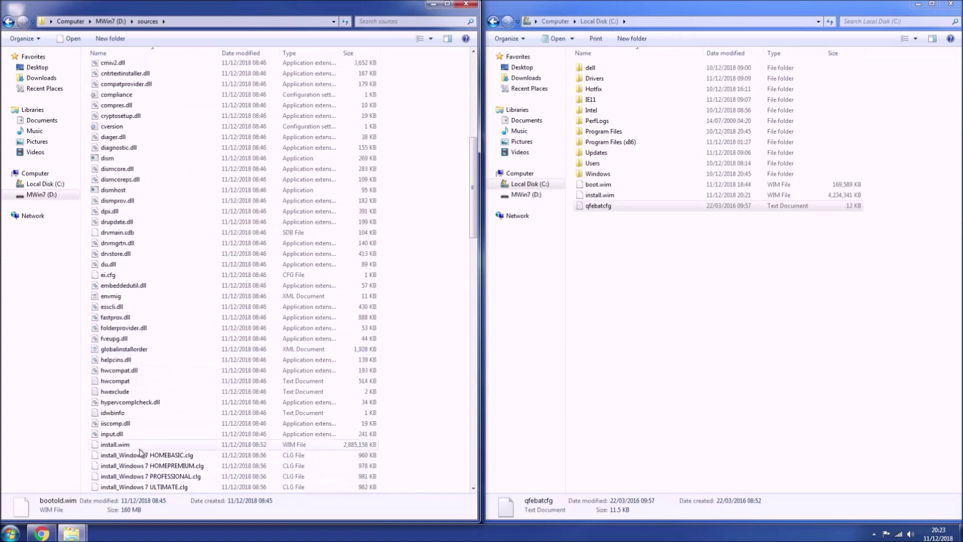
pyautogui.click(137, 445)
pyautogui.press('F2')
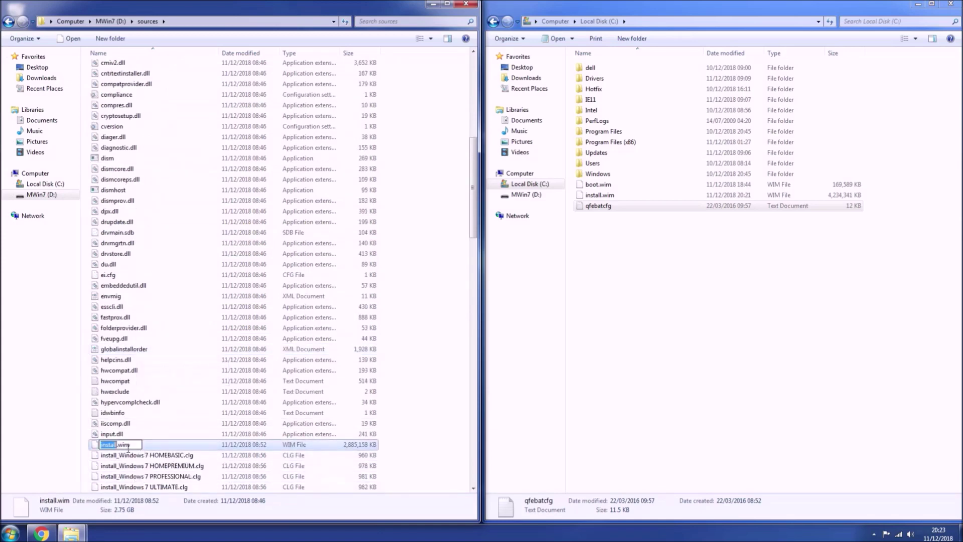
pyautogui.click(124, 444)
pyautogui.write('old')
pyautogui.press('Return')
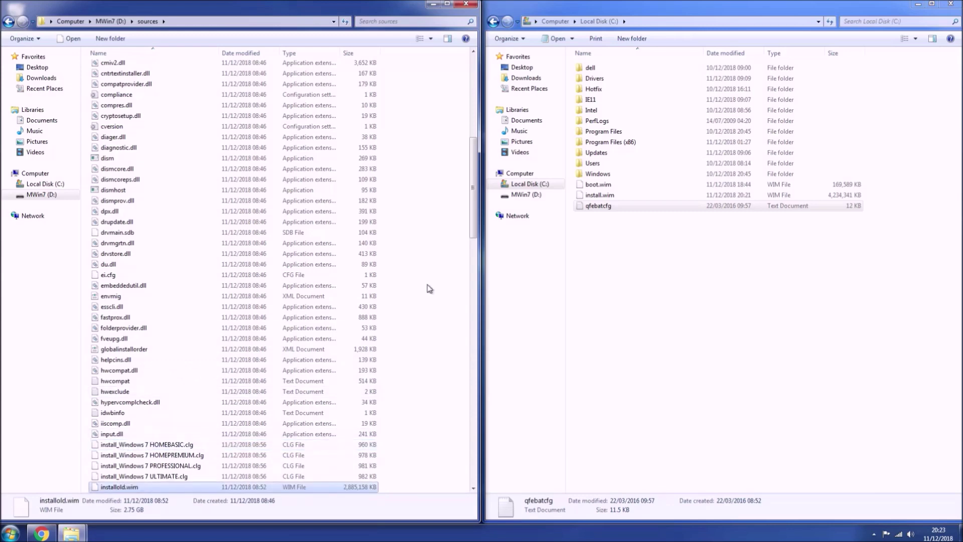
pyautogui.moveTo(878, 198); pyautogui.dragTo(399, 339)
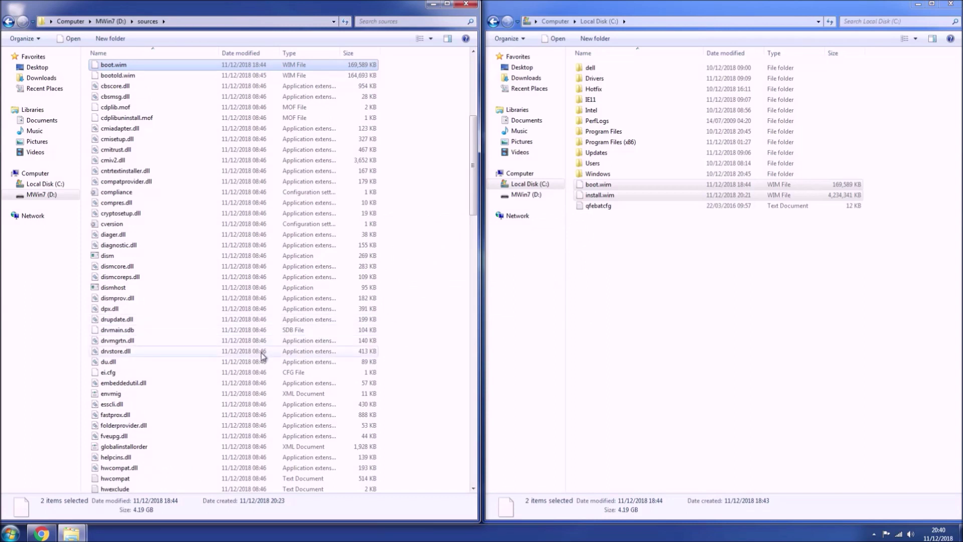
# Step: Open ei.cfg in Notepad from the installed-programs list to check its contents
pyautogui.rightClick(117, 377)
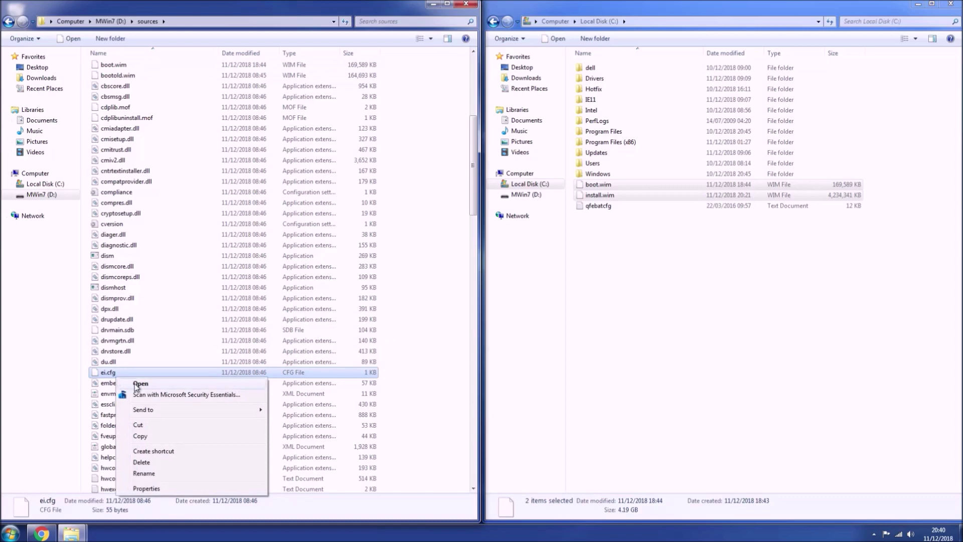
pyautogui.click(167, 387)
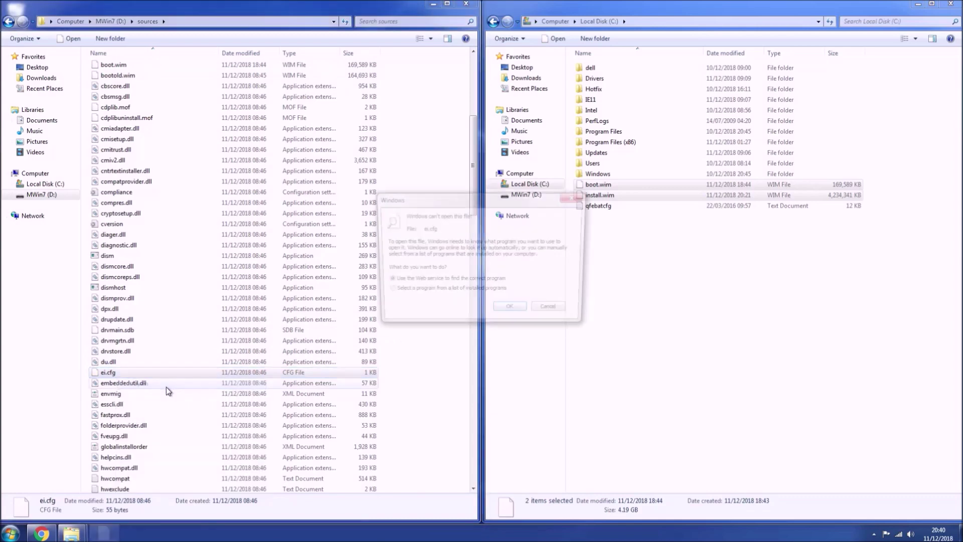
pyautogui.click(450, 293)
pyautogui.click(511, 313)
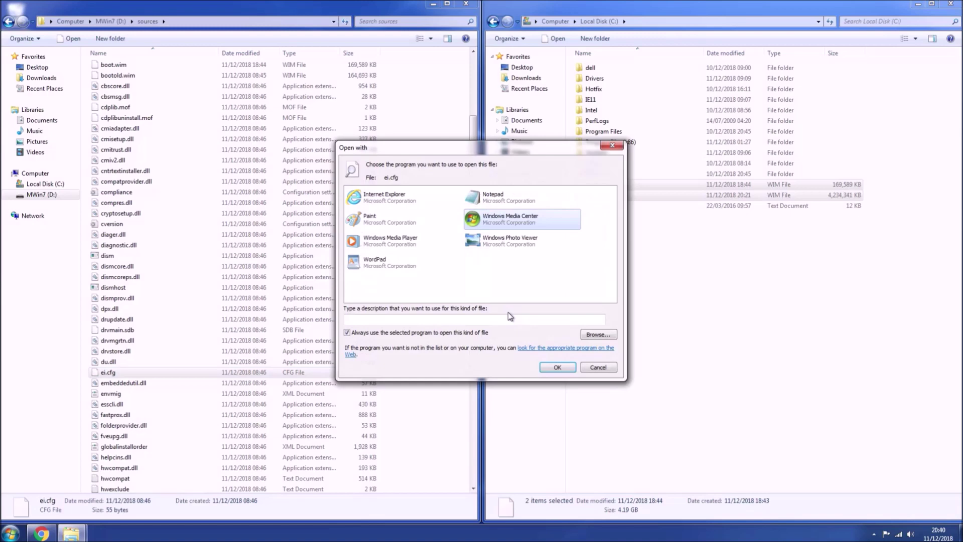
pyautogui.click(429, 335)
pyautogui.click(482, 203)
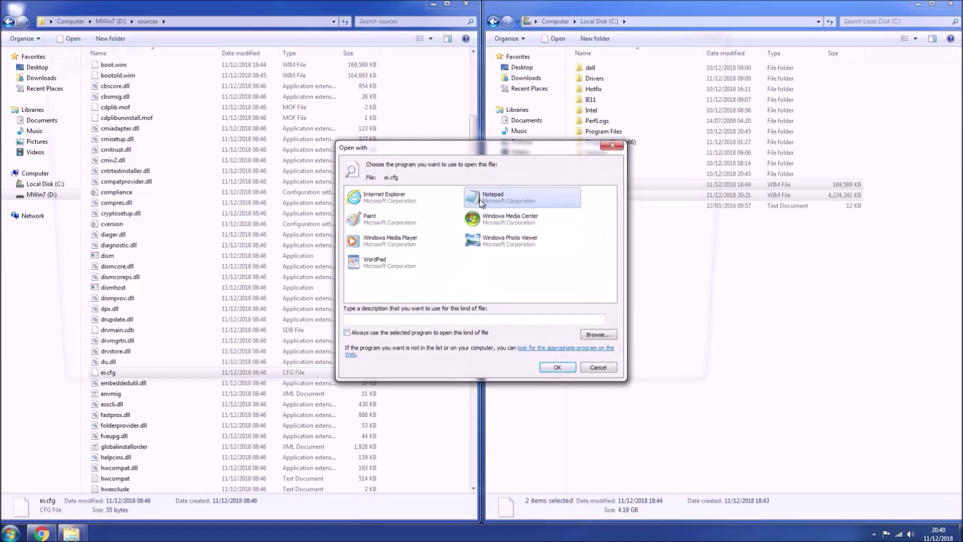
pyautogui.doubleClick(481, 203)
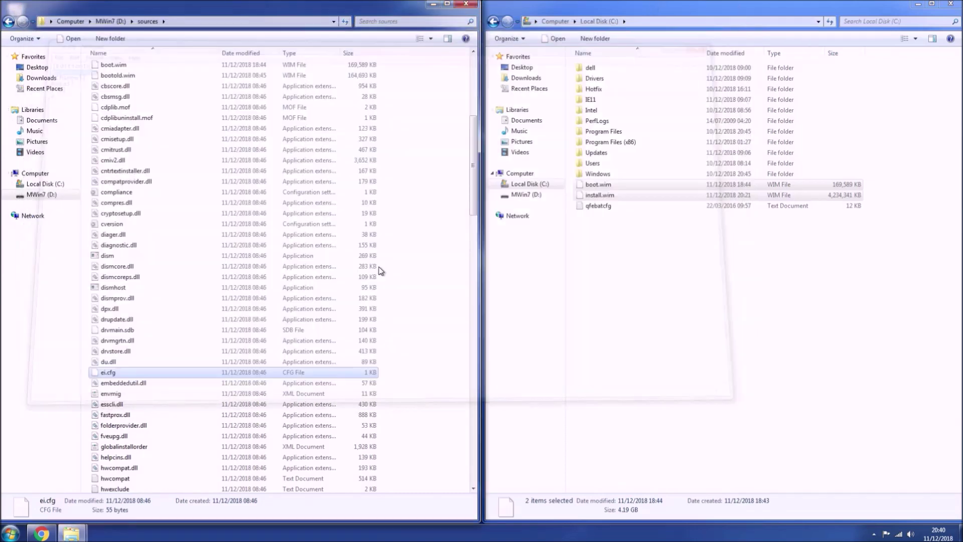
# Step: Permanently delete ei.cfg and return to the MWin7 (D:) root folder
pyautogui.rightClick(126, 378)
pyautogui.click(170, 457)
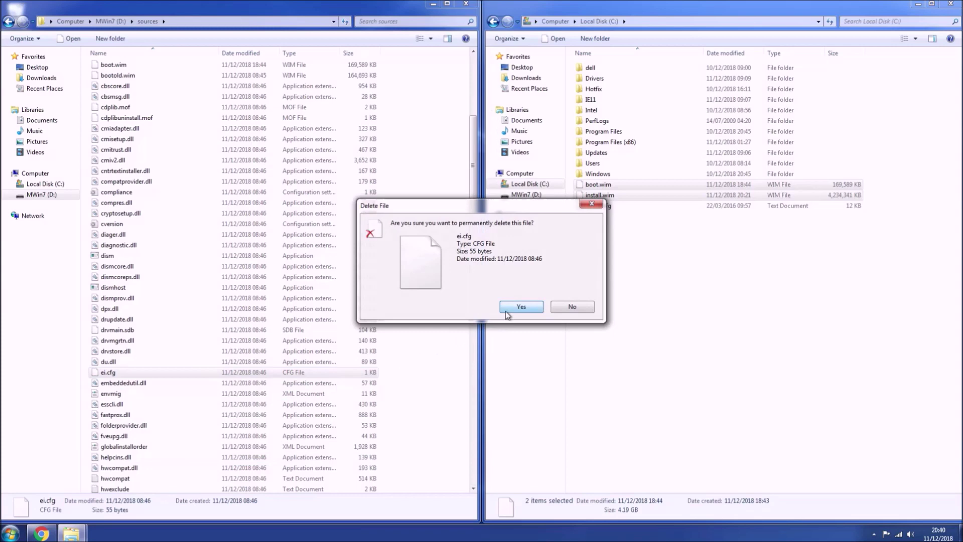
pyautogui.click(522, 307)
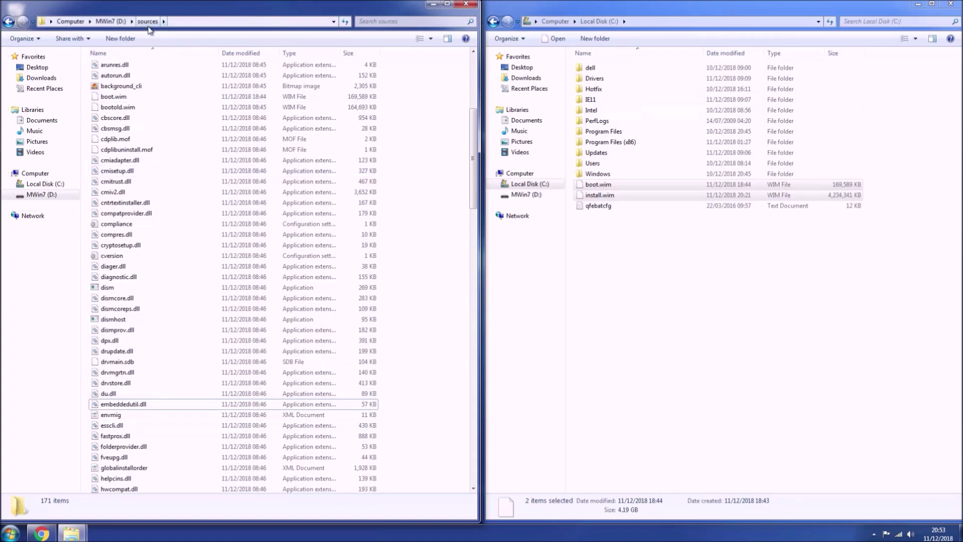
pyautogui.click(112, 22)
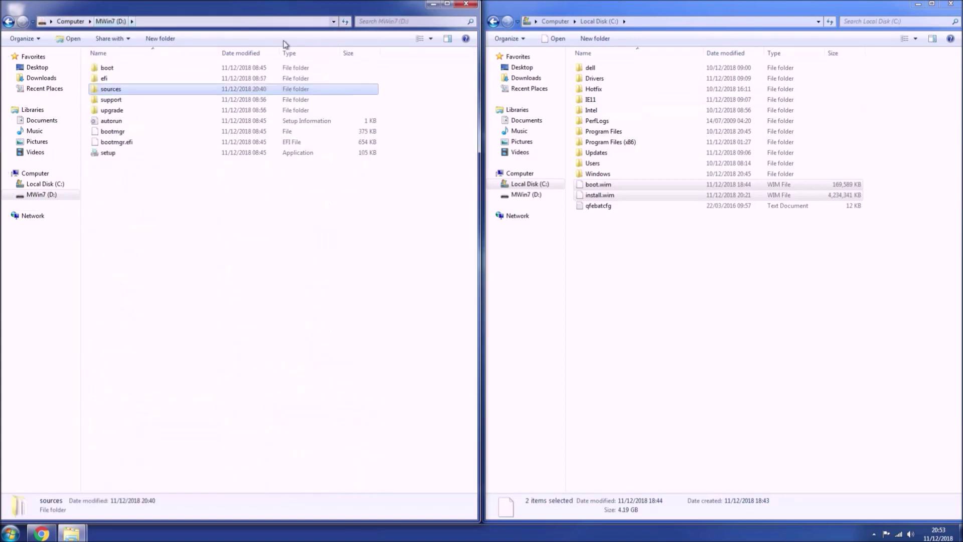
# Step: Show Downloads in the right Explorer window and reveal the OEM Cert Collection link in the Chrome slipstreaming guide
pyautogui.click(525, 79)
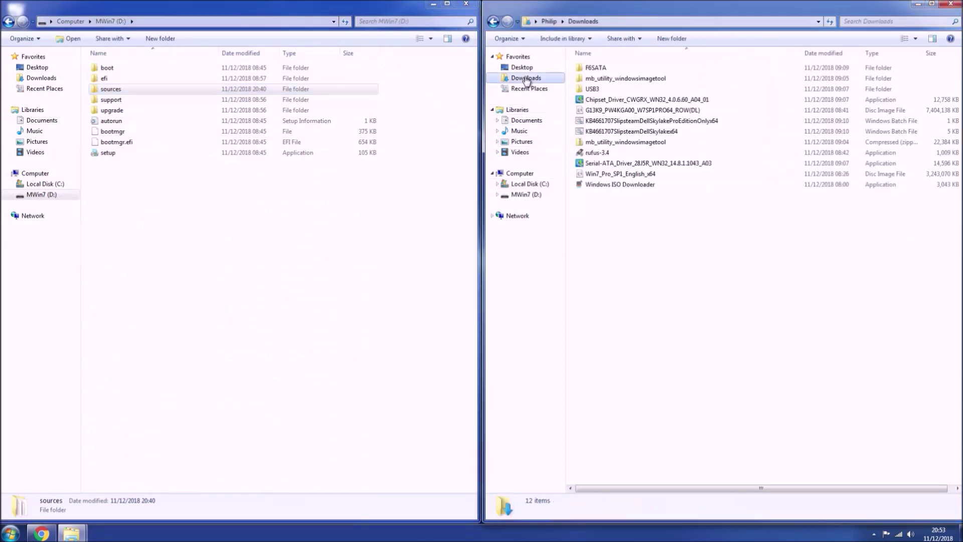
pyautogui.click(46, 533)
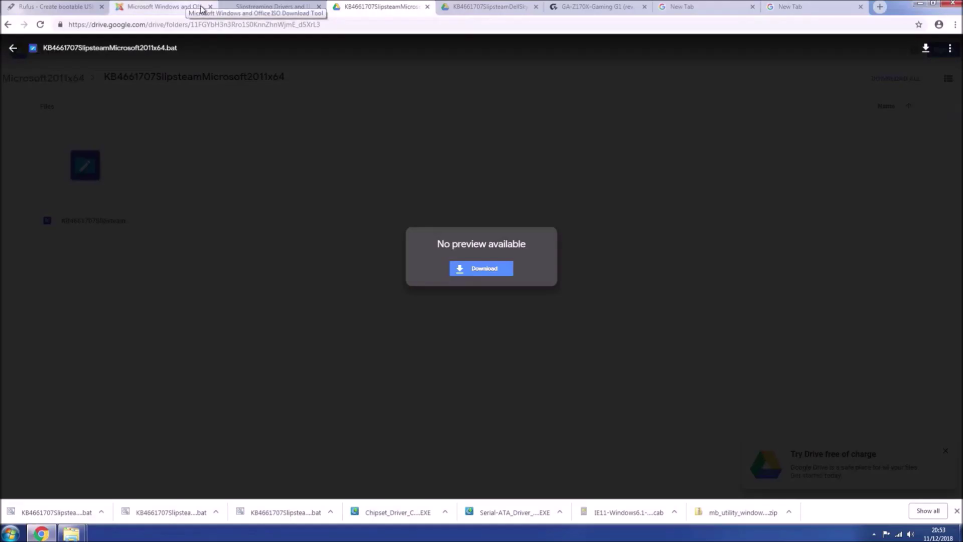
pyautogui.click(228, 8)
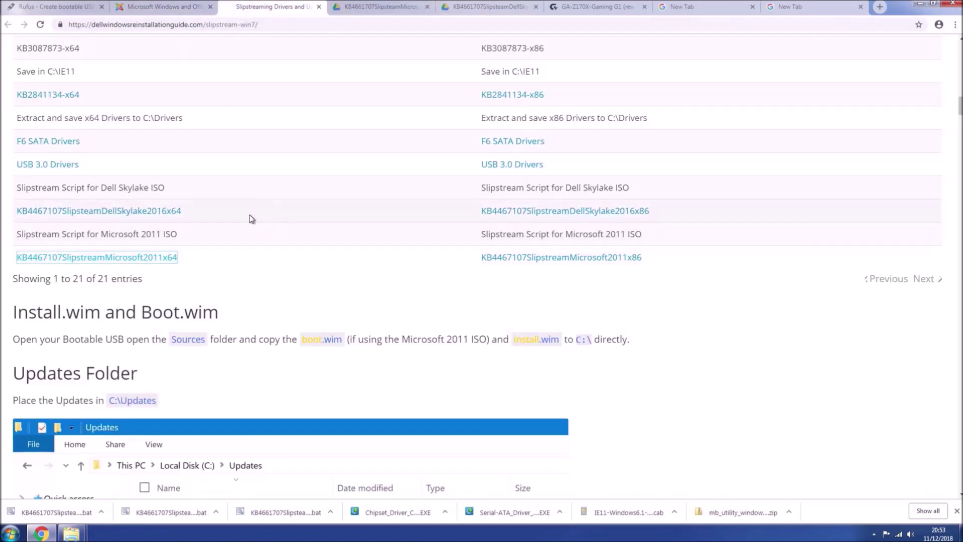
pyautogui.scroll(-15, 249, 216)
pyautogui.scroll(-20, 249, 208)
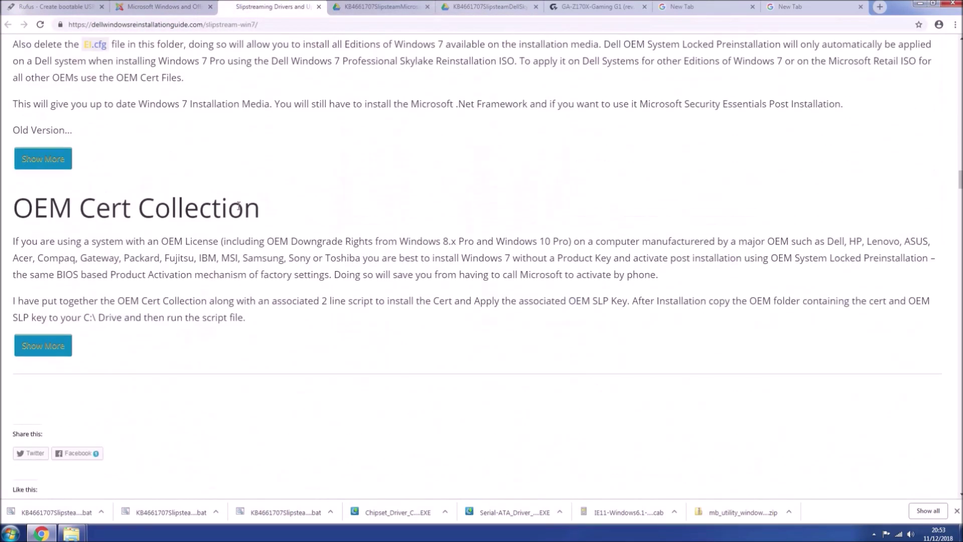
pyautogui.scroll(3, 242, 208)
pyautogui.click(43, 248)
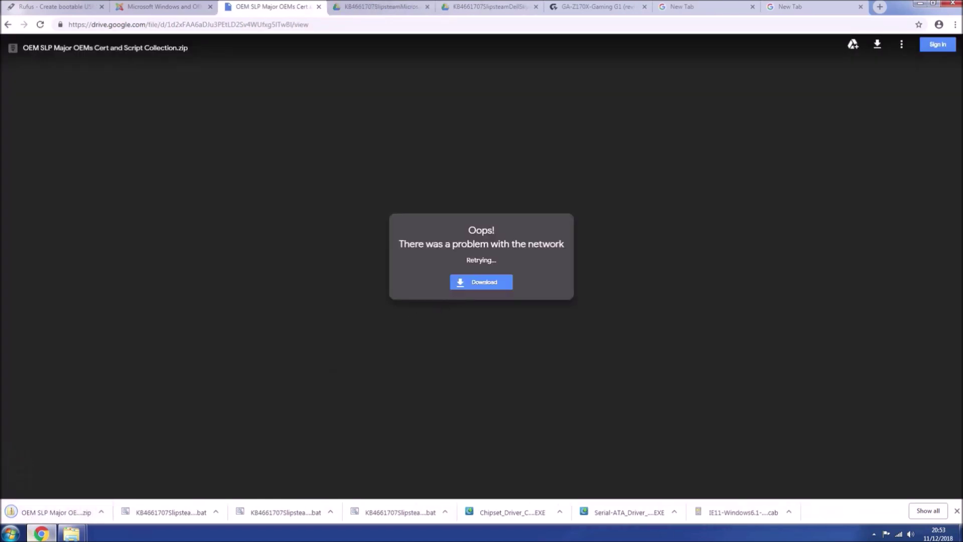
# Step: Extract the OEM SLP Major OEMs Cert zip into Downloads using Extract All
pyautogui.moveTo(71, 532)
pyautogui.click(88, 502)
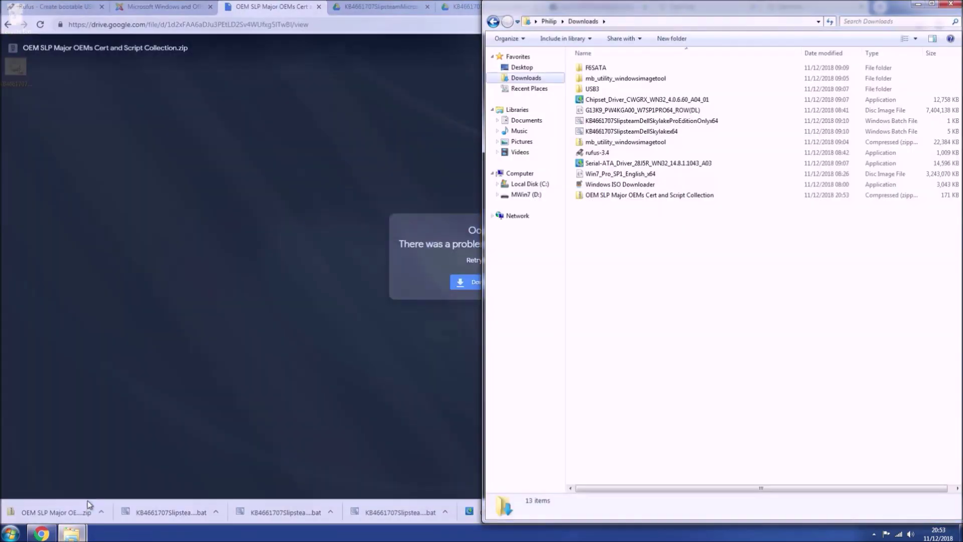
pyautogui.moveTo(72, 533)
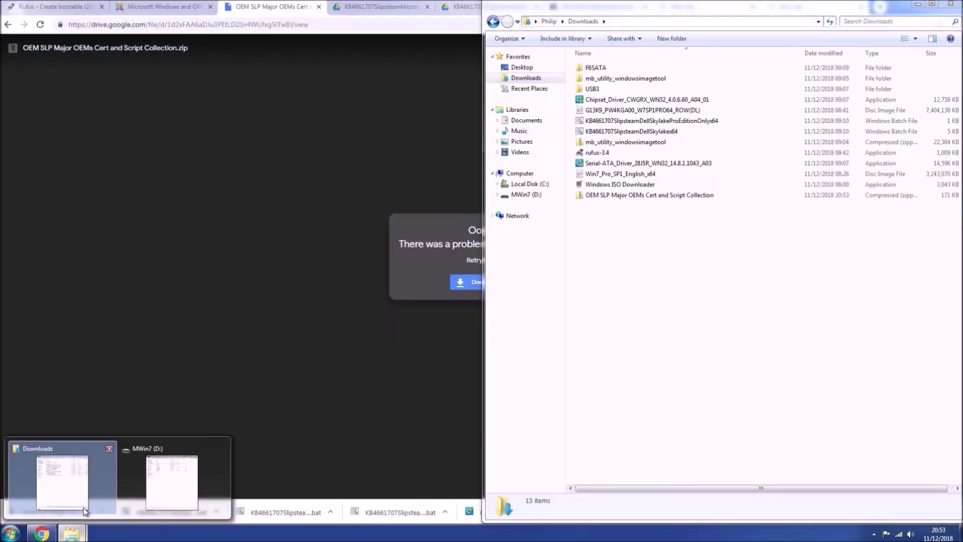
pyautogui.click(157, 465)
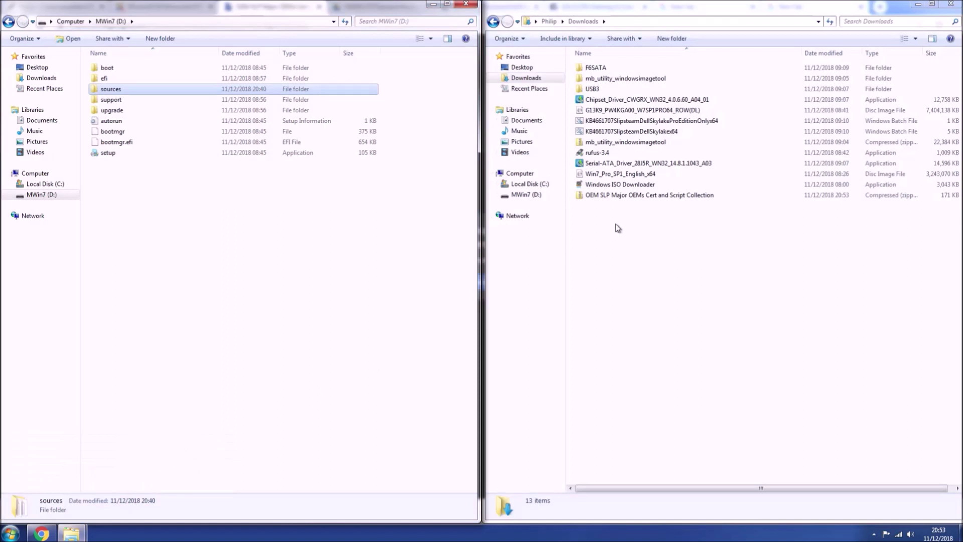
pyautogui.click(634, 197)
pyautogui.rightClick(635, 197)
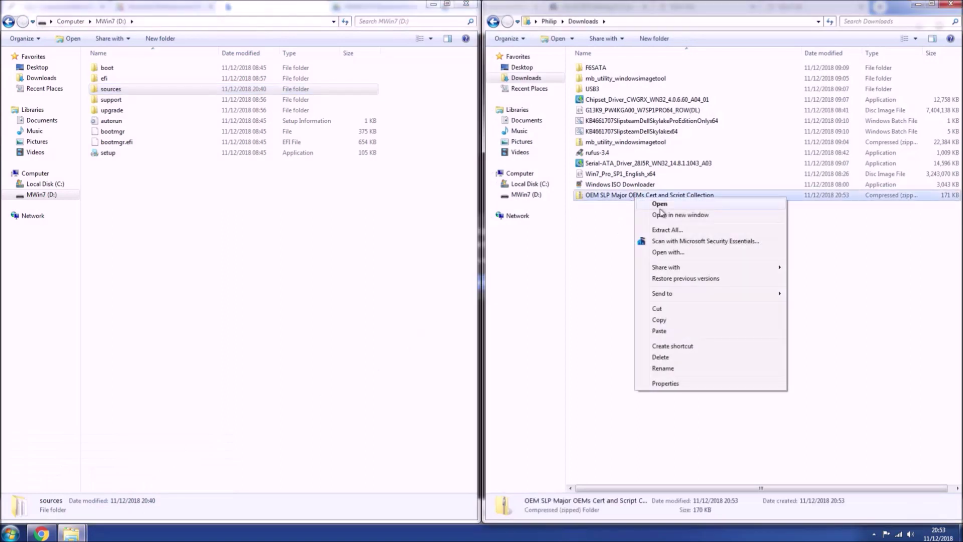
pyautogui.click(668, 231)
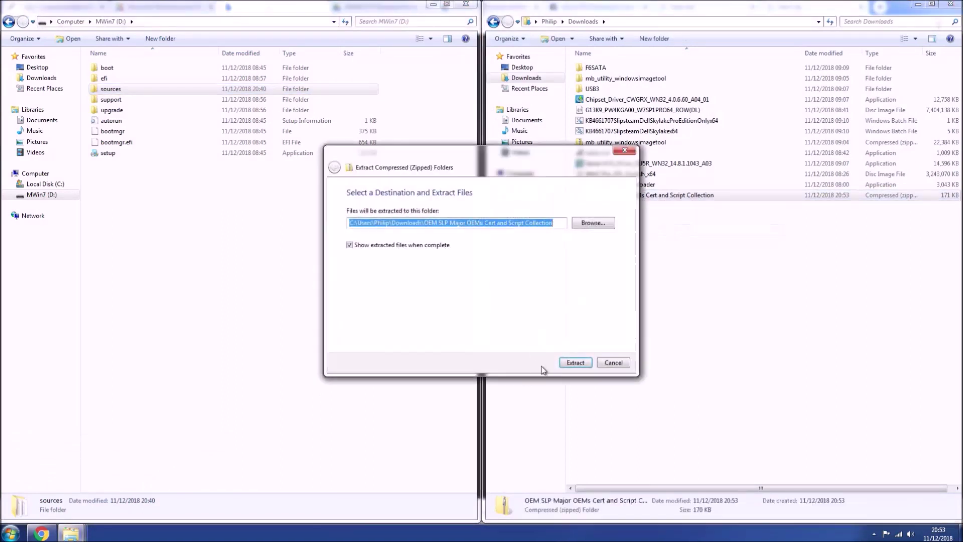
pyautogui.click(578, 361)
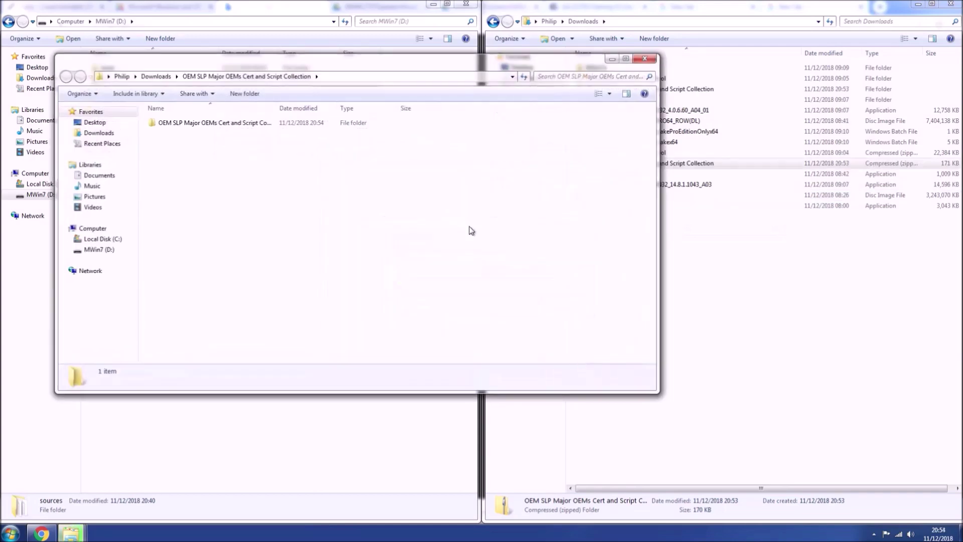
# Step: Check the extracted vendor folders and copy the OEM SLP folder onto the MWin7 (D:) drive
pyautogui.moveTo(376, 60); pyautogui.dragTo(962, 22)
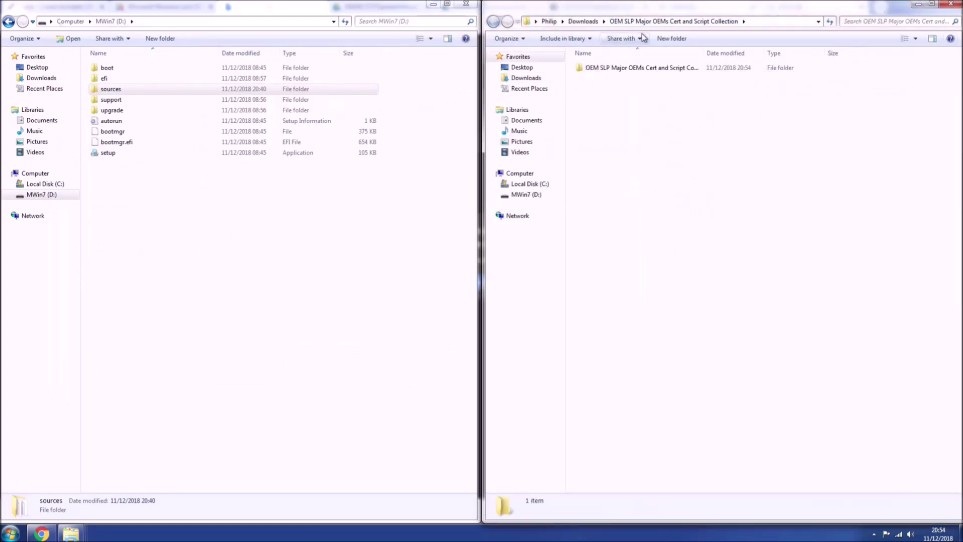
pyautogui.doubleClick(633, 66)
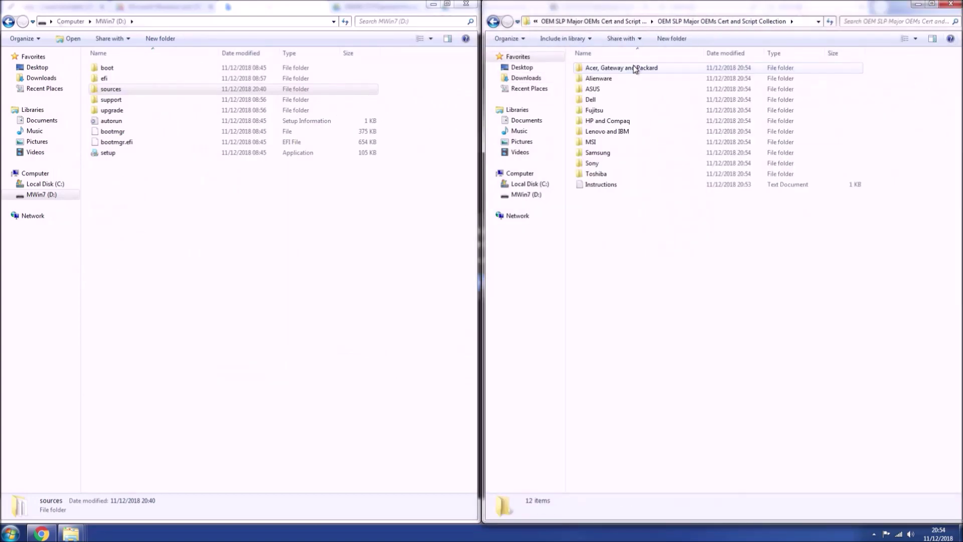
pyautogui.click(628, 22)
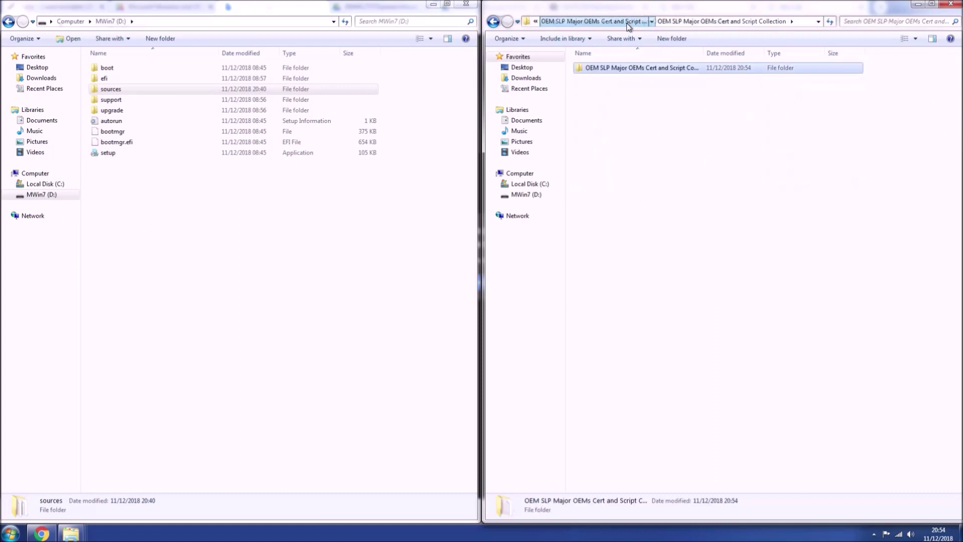
pyautogui.moveTo(627, 69); pyautogui.dragTo(311, 274)
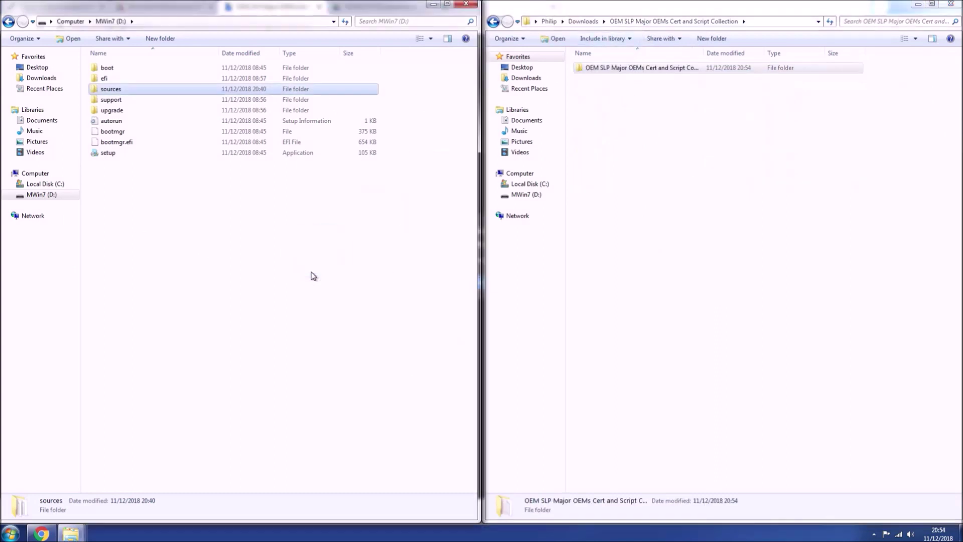